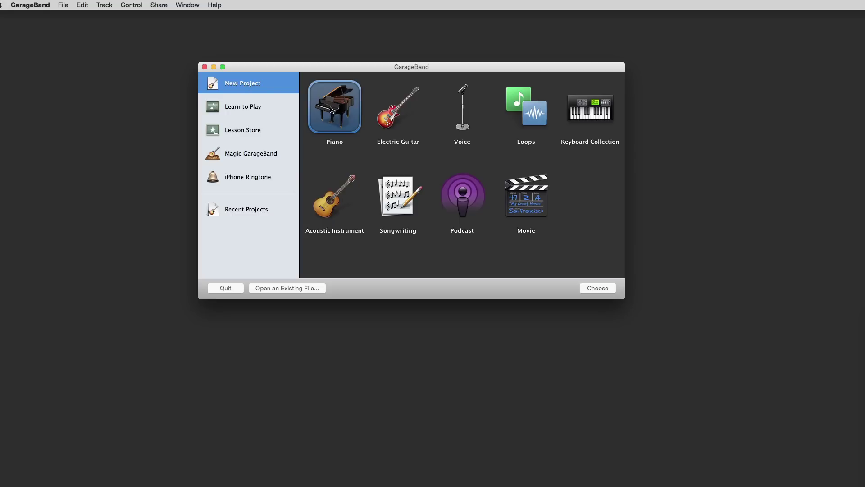
Step: Create a new Piano project named "c major practice" with a tempo of 80 bpm
double_click(332, 109)
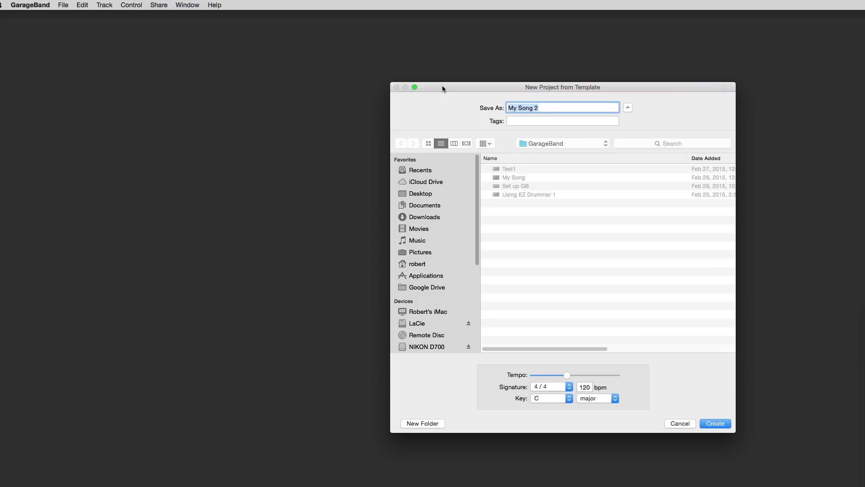
left_click_drag(442, 85, 380, 69)
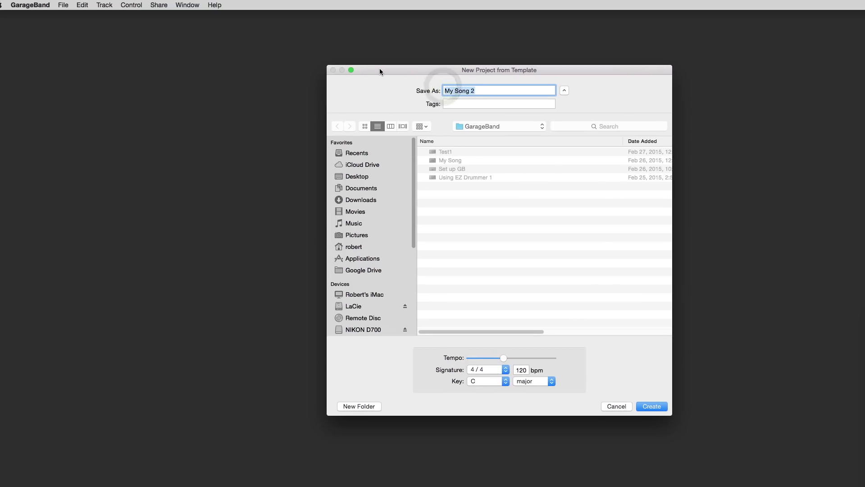
type("c major practice")
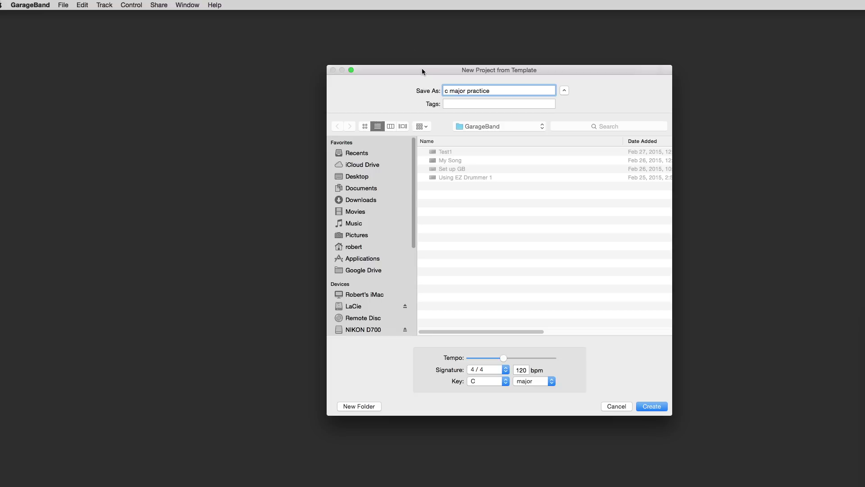
double_click(522, 370)
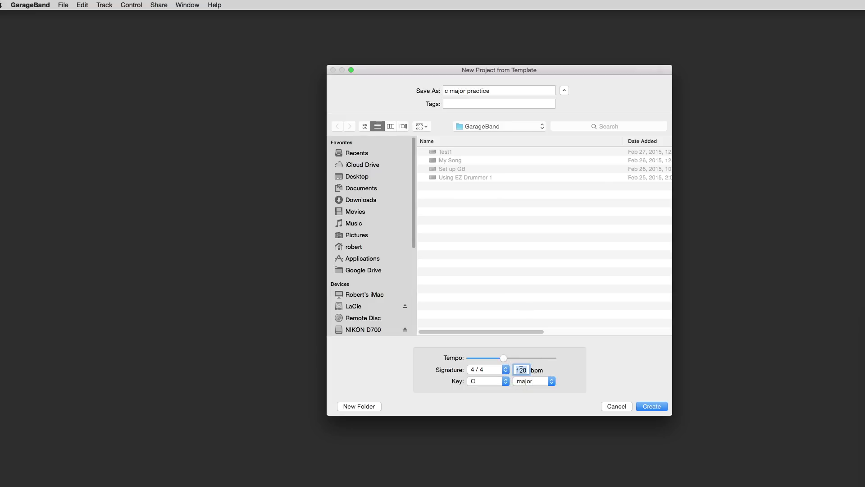
type("80")
left_click(649, 405)
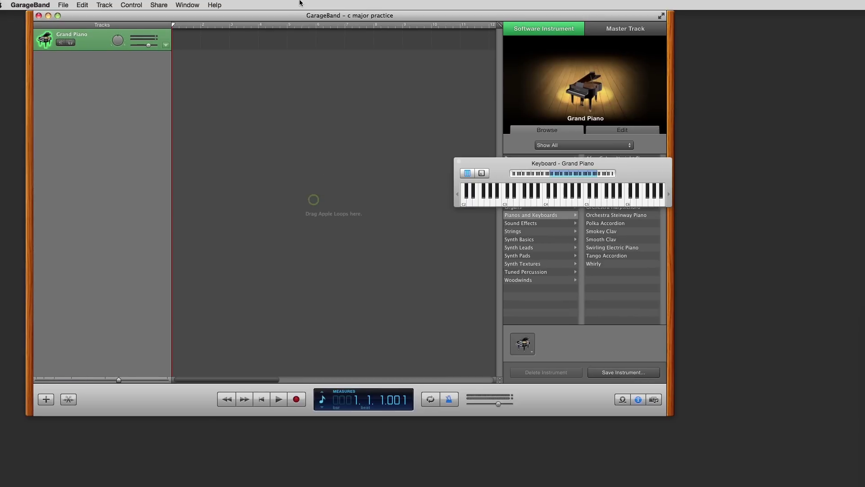
Step: Reposition the project window, try a few notes on the onscreen Grand Piano keyboard, and close that keyboard
left_click_drag(300, 2, 331, 6)
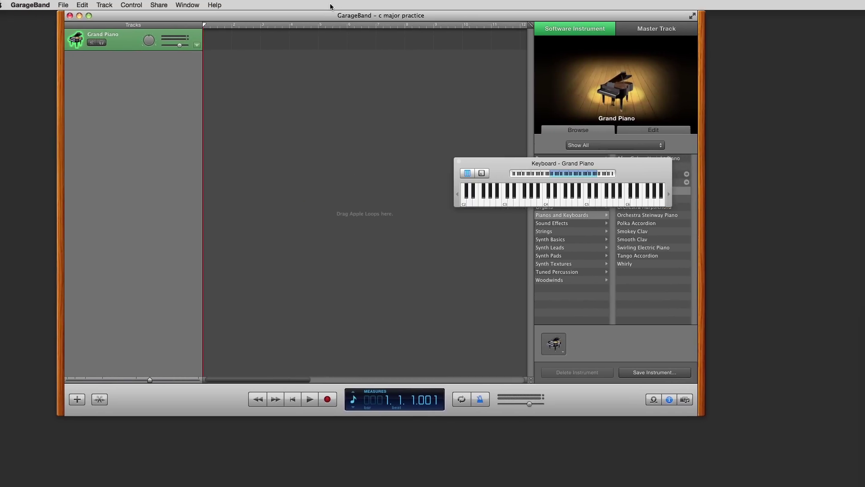
left_click(504, 165)
left_click_drag(504, 161, 292, 256)
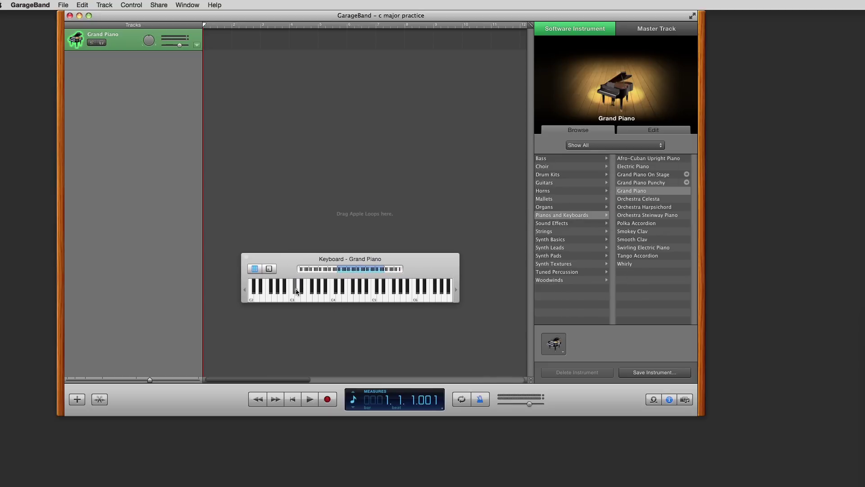
left_click_drag(295, 289, 330, 289)
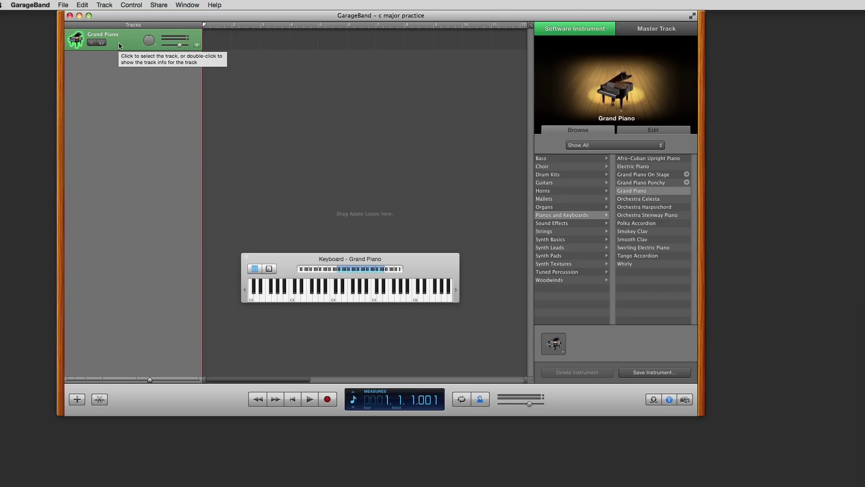
left_click(246, 256)
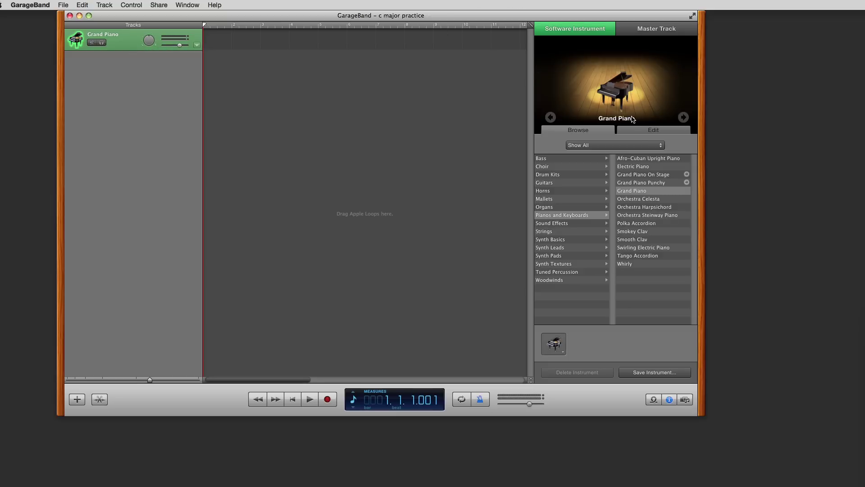
Step: Change the Grand Piano track's sound generator to the EZdrummer Audio Unit and dismiss the MIDI input notice
left_click(656, 132)
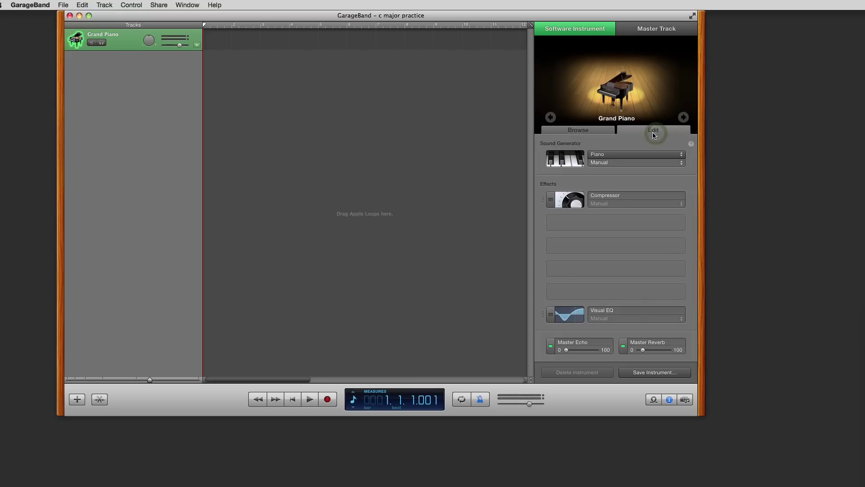
left_click(655, 157)
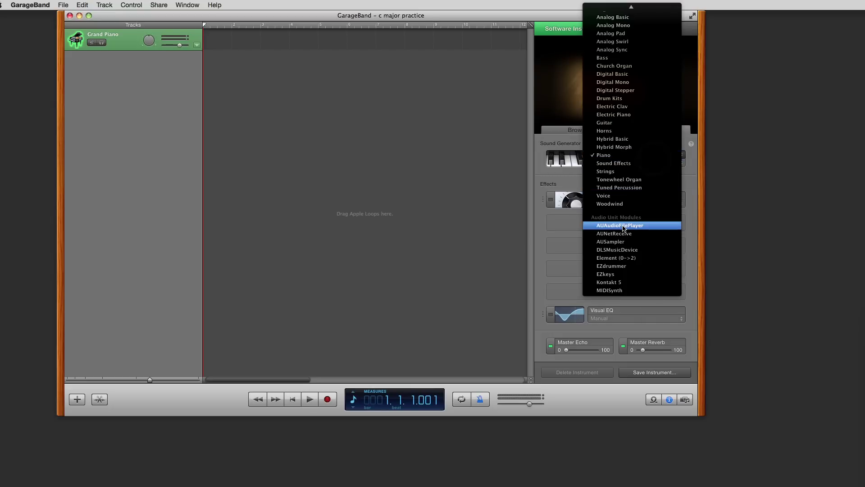
left_click(619, 266)
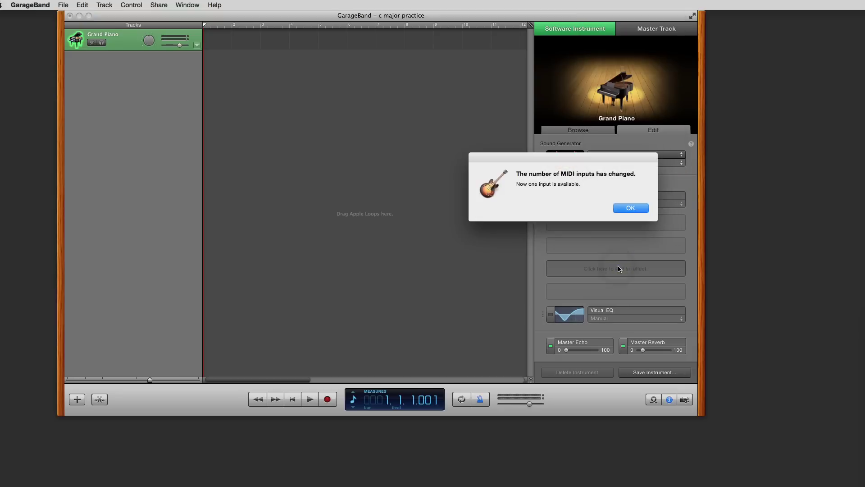
left_click(631, 208)
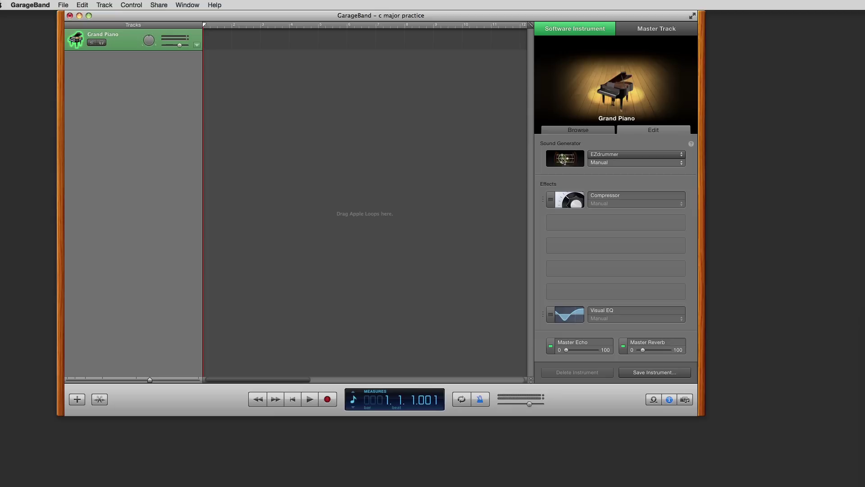
Step: Open the EZdrummer interface, move it clear of the instrument settings, and audition the kick and snare drums
left_click(563, 160)
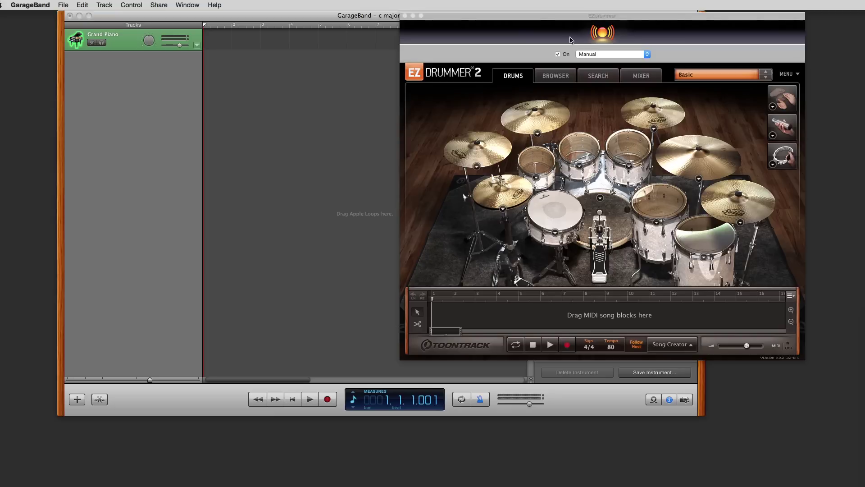
left_click_drag(567, 19, 361, 2)
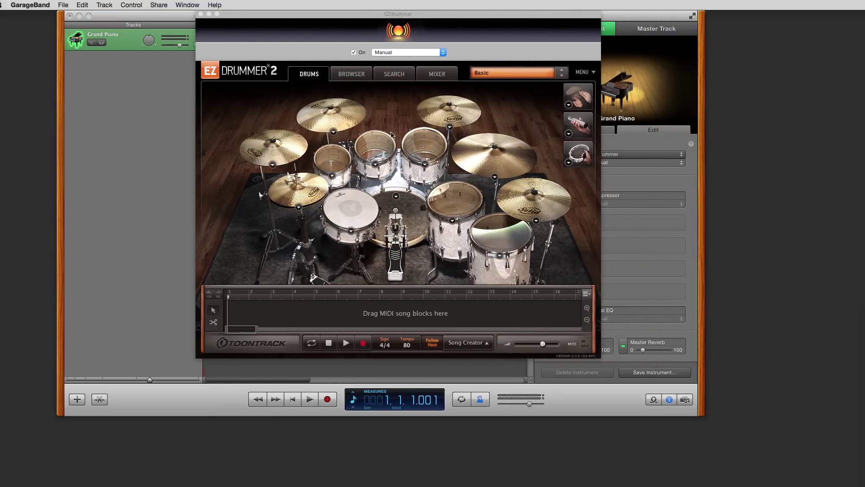
left_click(397, 227)
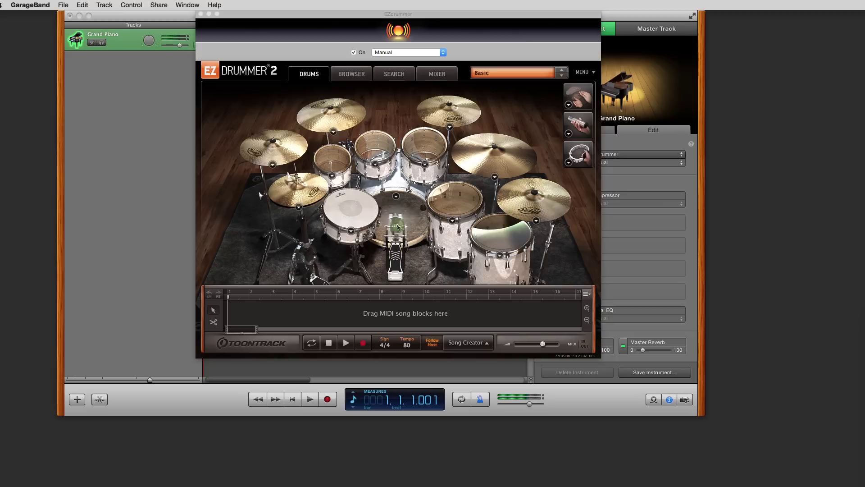
left_click(355, 211)
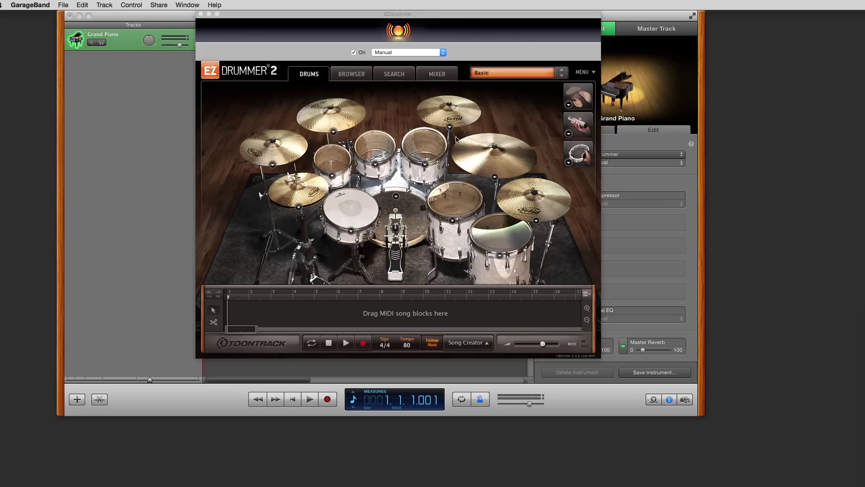
Step: Load the Basic preset of the Nashville drum library in EZdrummer
left_click(520, 75)
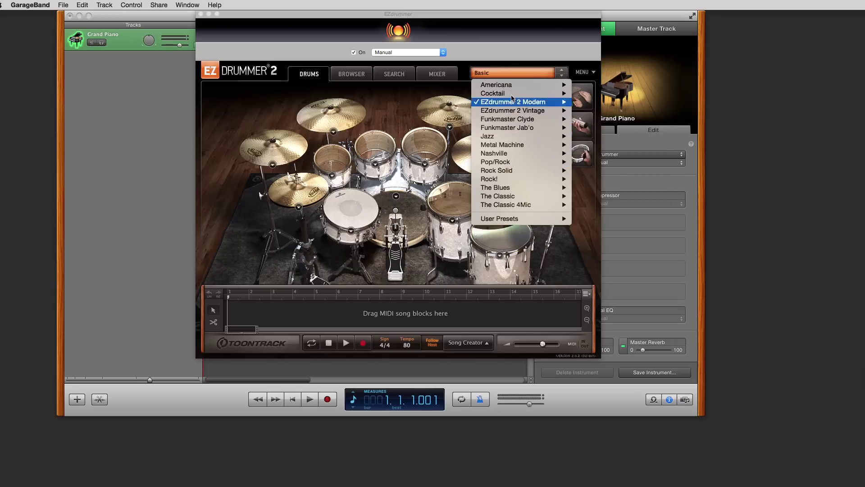
mouse_move(511, 84)
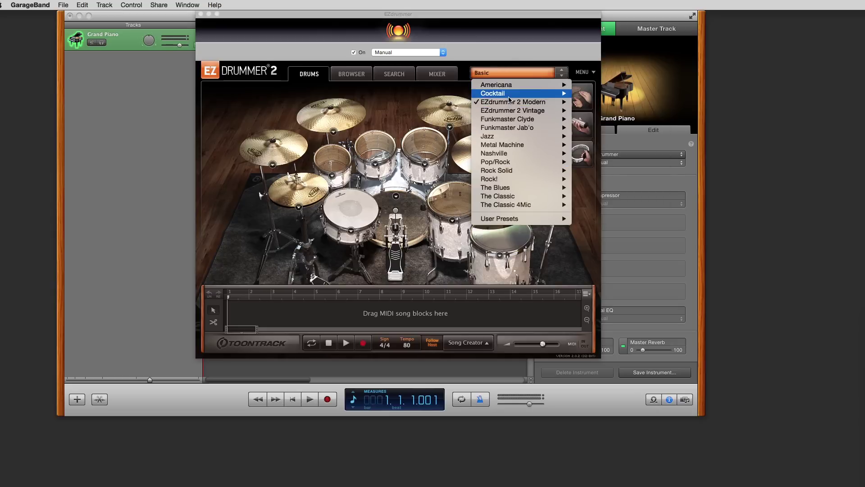
mouse_move(500, 140)
mouse_move(501, 155)
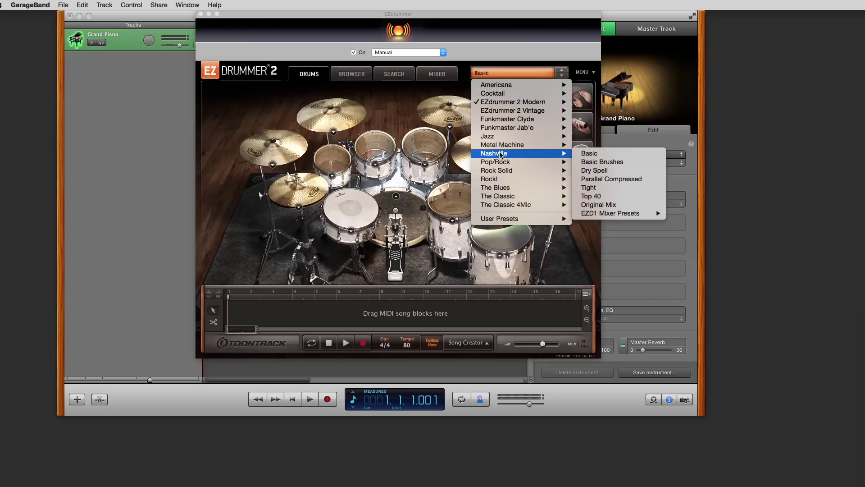
left_click(601, 156)
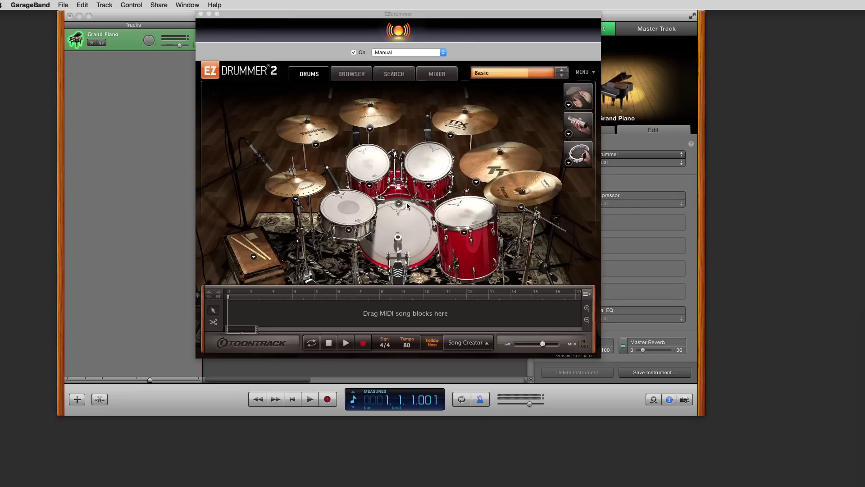
Step: Audition the Nashville kit's kick, snare and crash cymbal, and view the replacement options for Cymbal 2
left_click(405, 218)
left_click(405, 218)
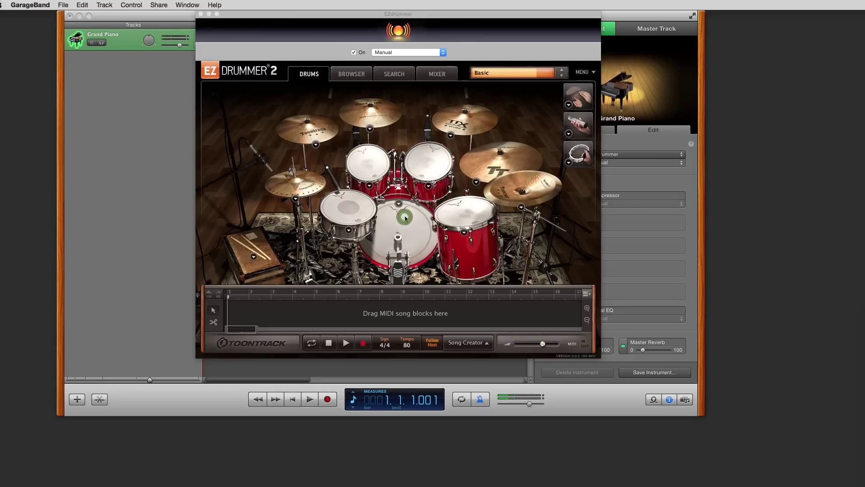
left_click(348, 206)
left_click(320, 136)
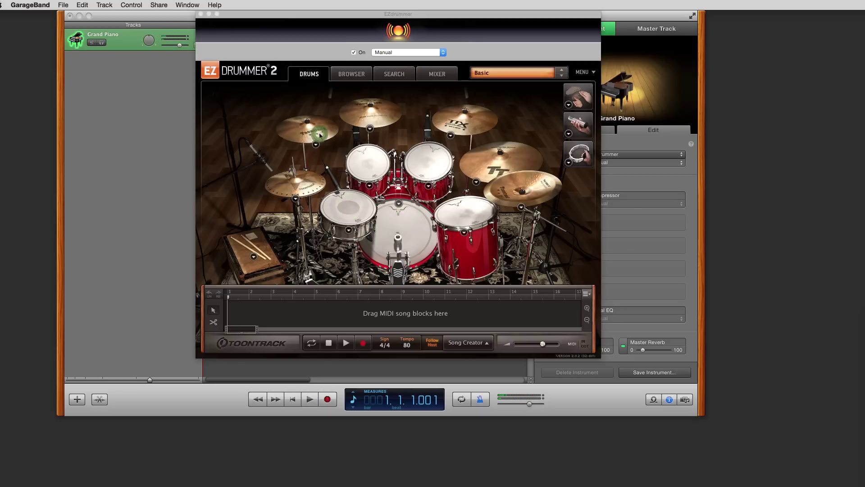
left_click(369, 129)
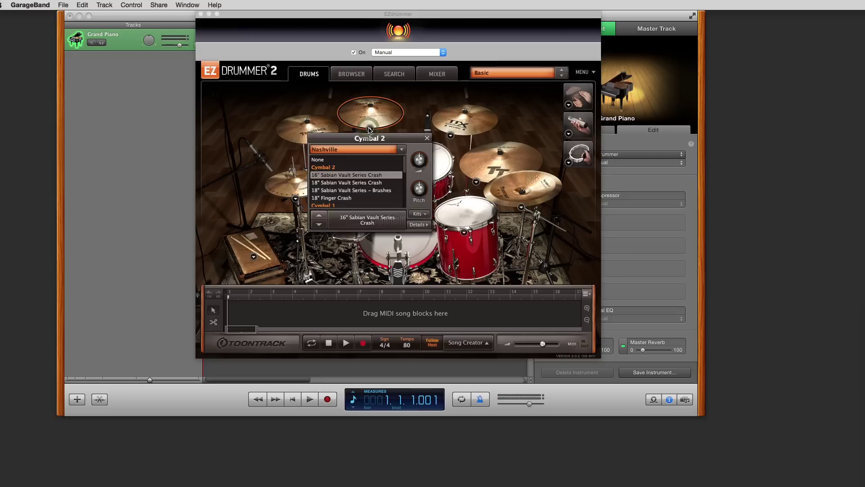
left_click(427, 139)
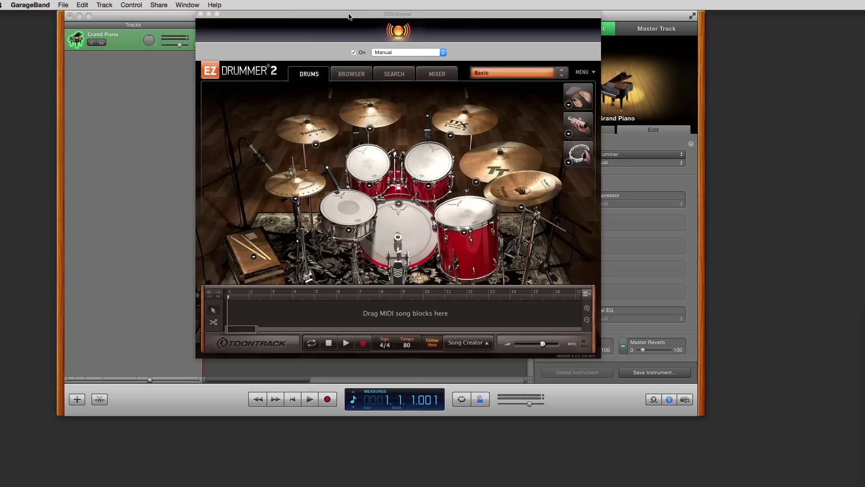
Step: Shift the EZdrummer window aside and start Tap 2 Find from the groove search
left_click_drag(348, 16, 406, 4)
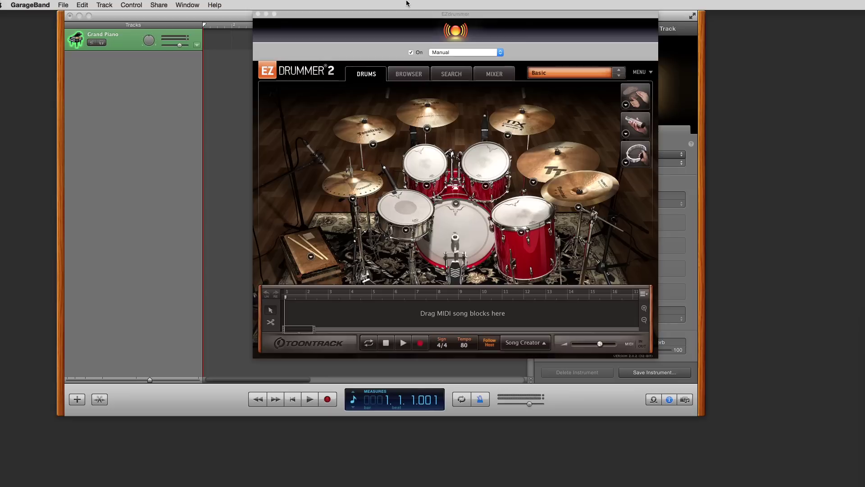
left_click(450, 74)
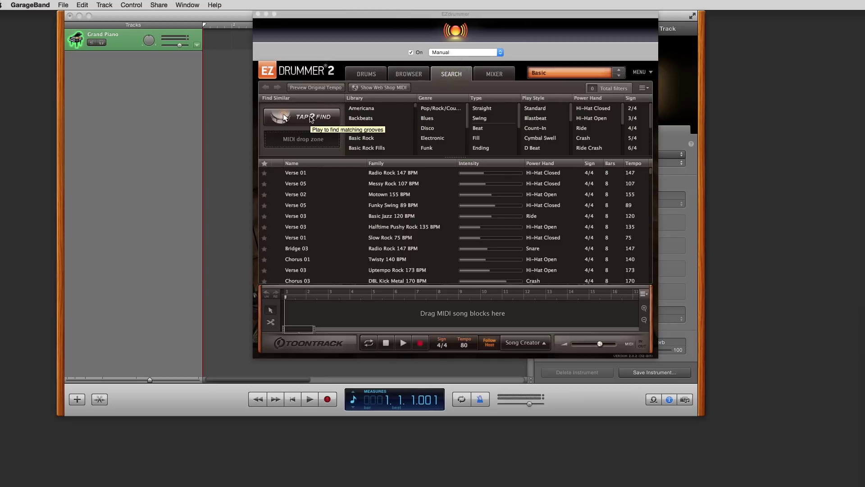
left_click(311, 118)
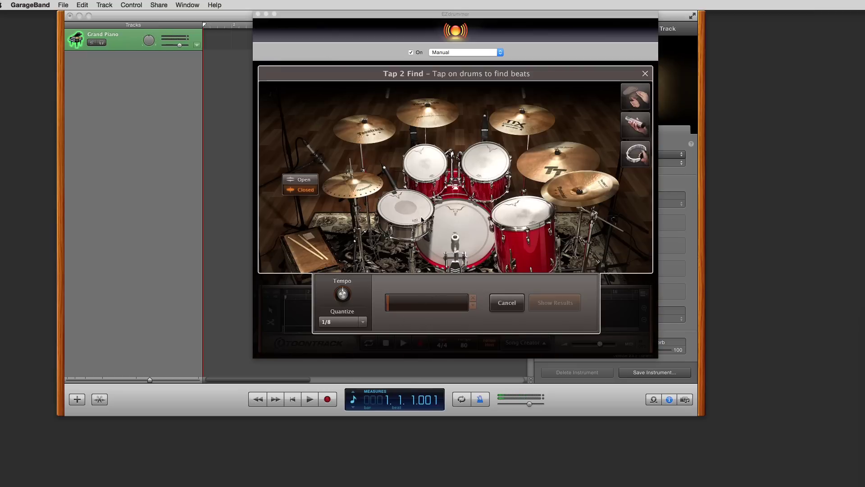
Step: Tap in a beat on the kick and snare drums for the Tap 2 Find groove search
left_click(450, 231)
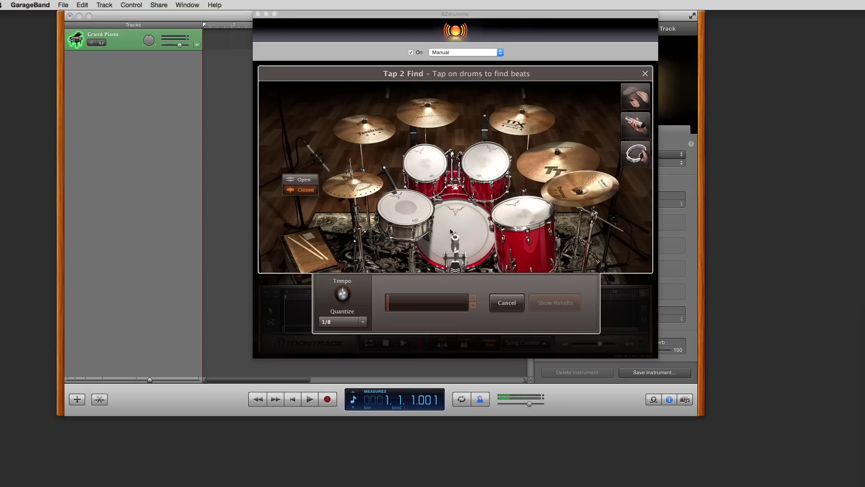
left_click(450, 232)
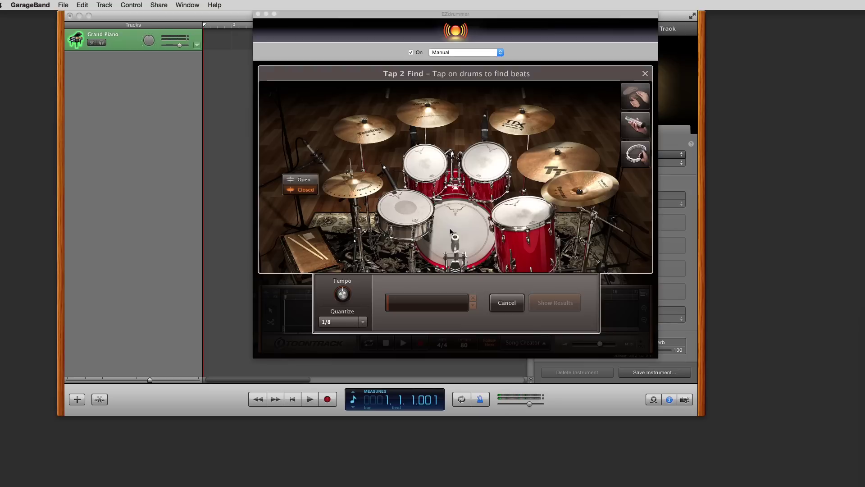
left_click(450, 232)
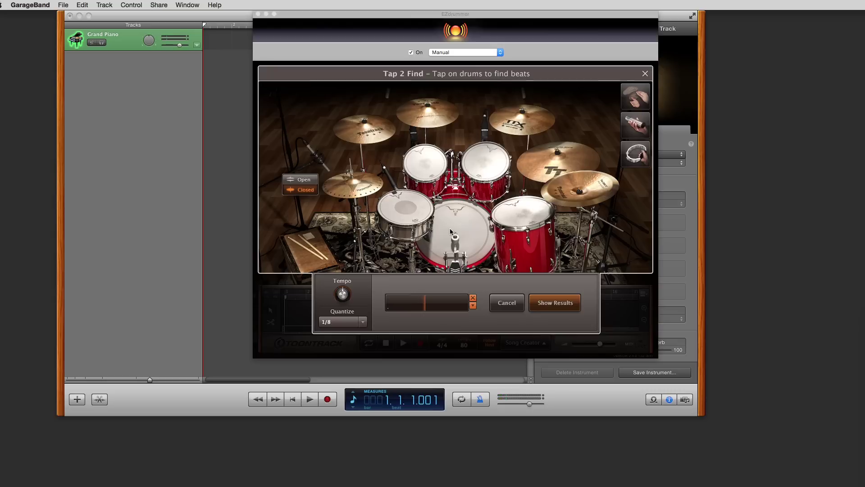
left_click(450, 231)
left_click(404, 210)
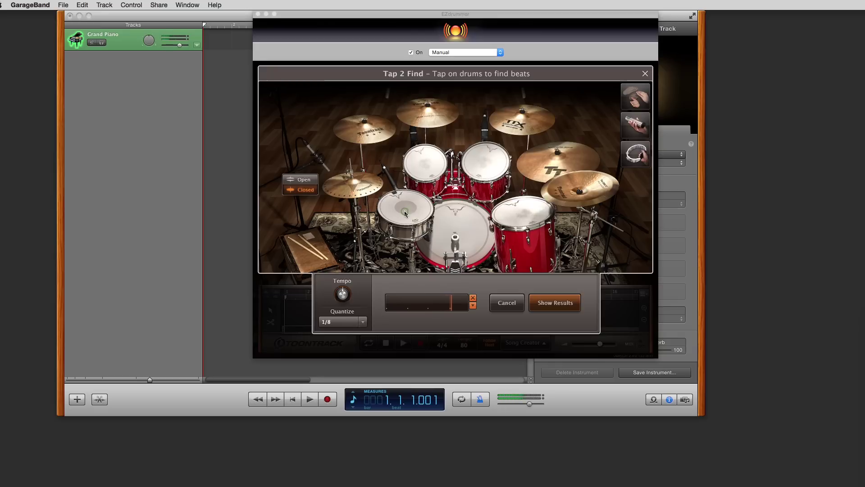
left_click(404, 210)
Step: Set the Tap 2 Find quantize value to 1/16
left_click(363, 322)
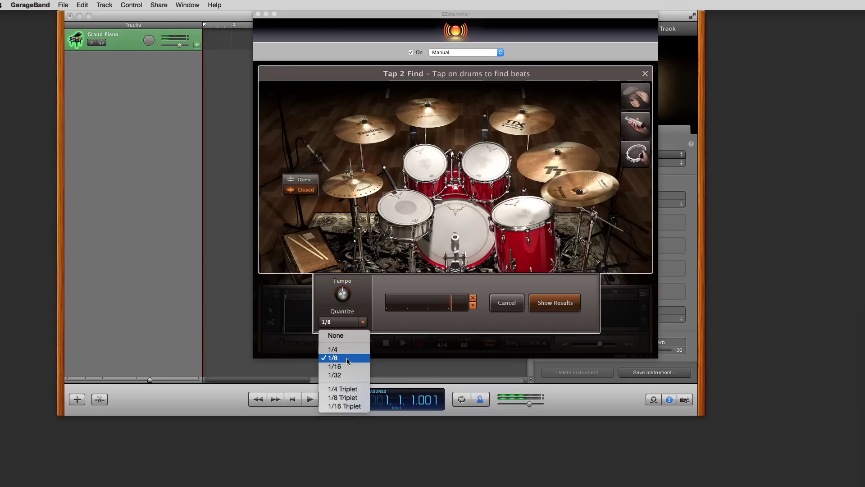
left_click(348, 359)
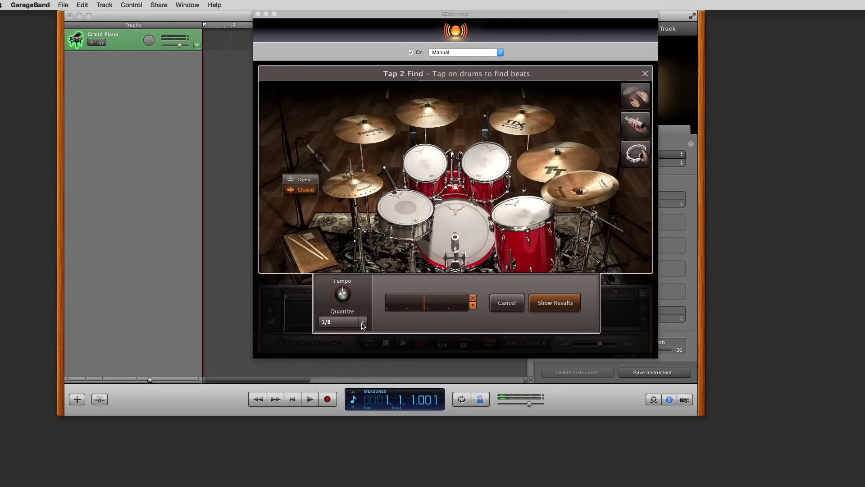
left_click(363, 321)
left_click(336, 366)
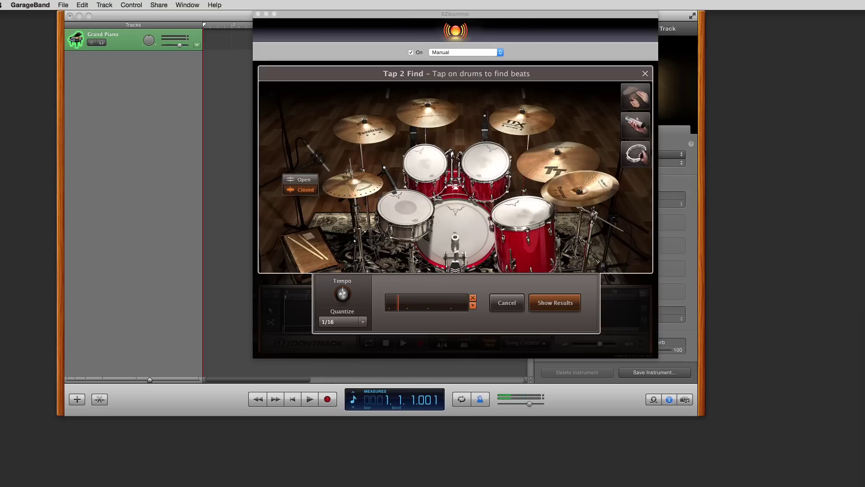
Step: Tap in a beat on the kick drum with the quantize value at 1/8 and show the Tap 2 Find results
left_click(363, 321)
left_click(363, 321)
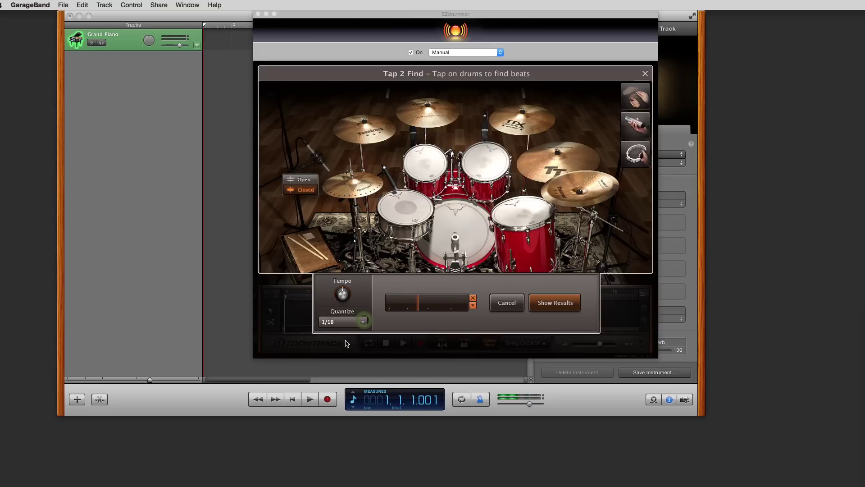
left_click(363, 321)
left_click(345, 358)
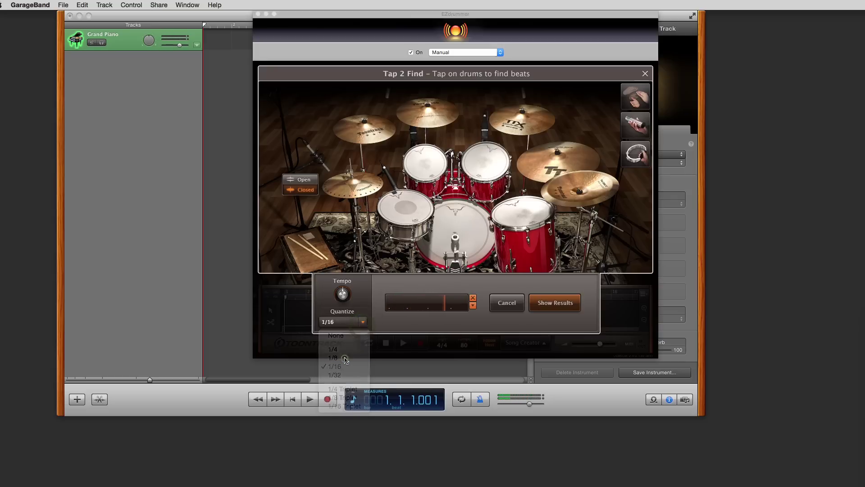
left_click(454, 241)
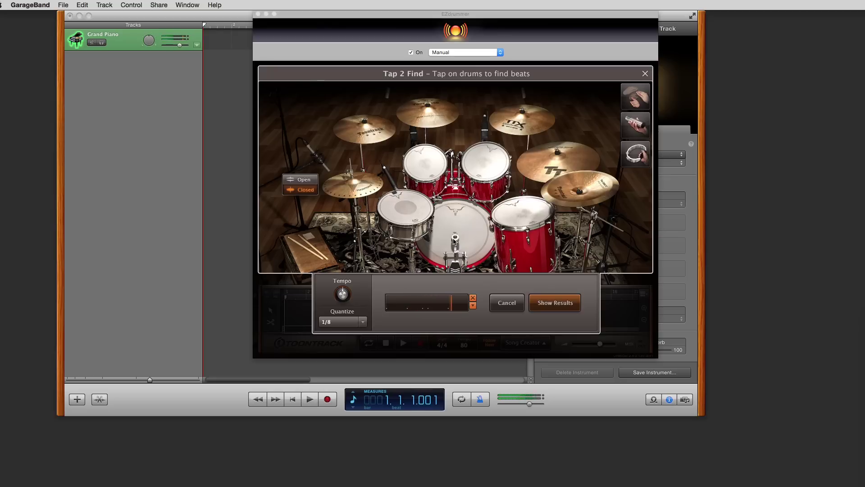
left_click(555, 305)
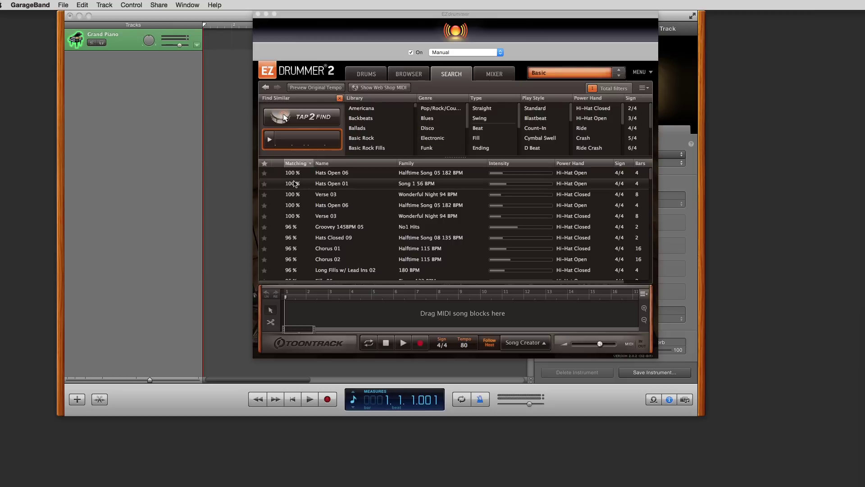
Step: Audition the Hats Open 06 and Wonderful Night 94 BPM Verse 03 grooves from the 100% matches
mouse_move(275, 175)
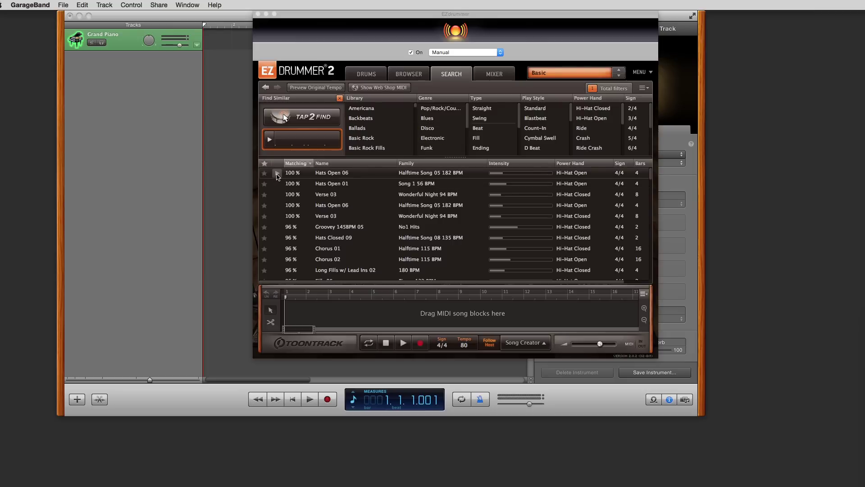
left_click(277, 175)
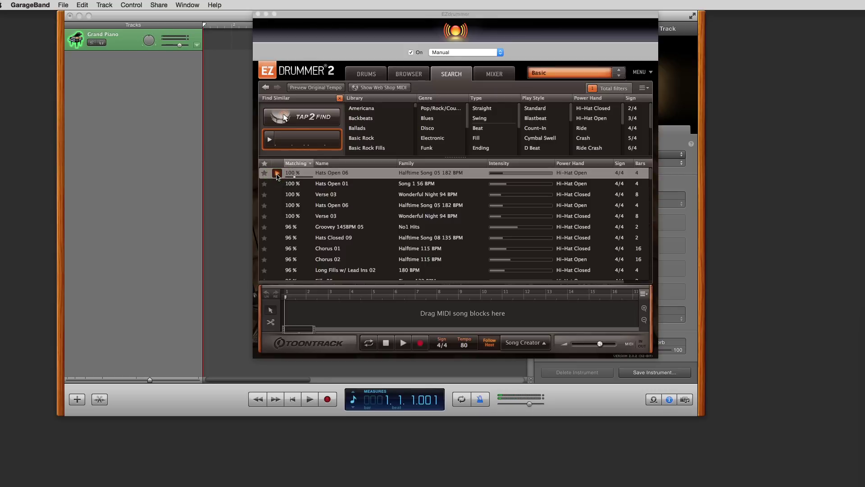
left_click(277, 175)
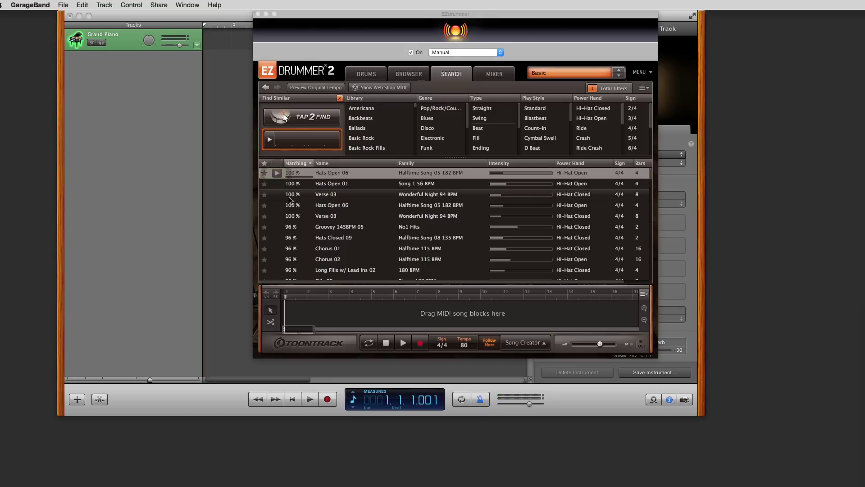
left_click(276, 196)
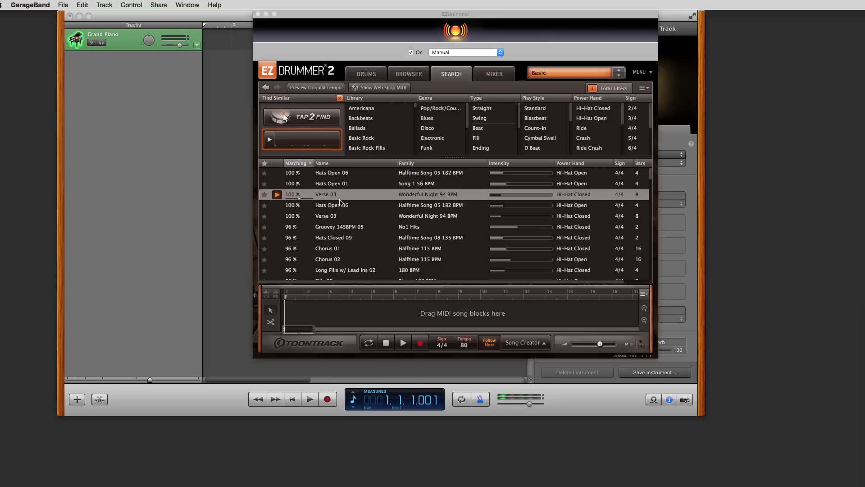
left_click(279, 198)
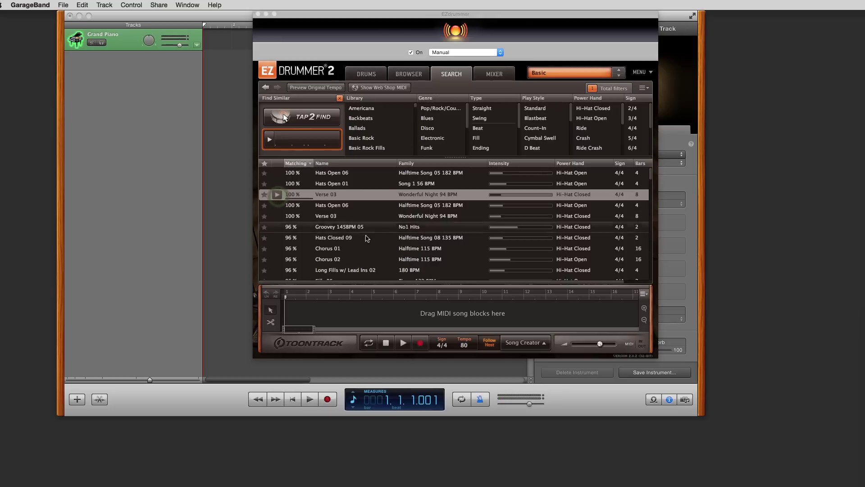
Step: Examine the groove library folders in the EZdrummer browser, from Superior Libraries and Add-On Packs down to EZdrummer Libraries
left_click(407, 75)
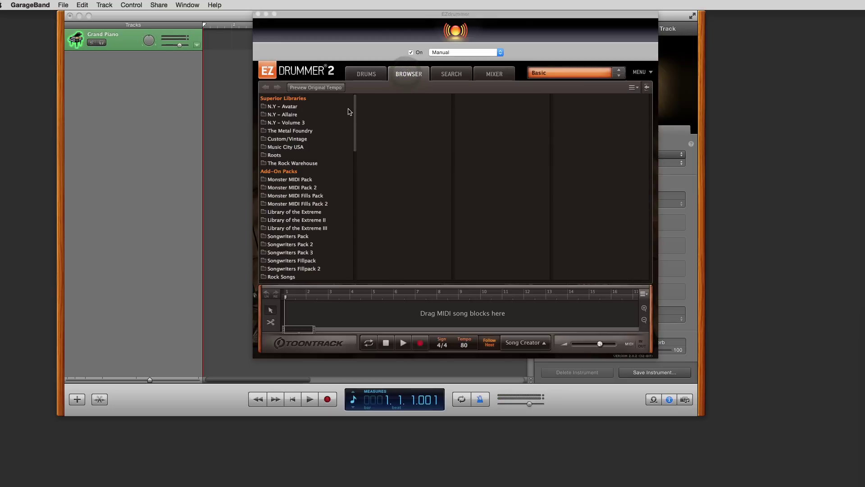
scroll(354, 108, "down", 10)
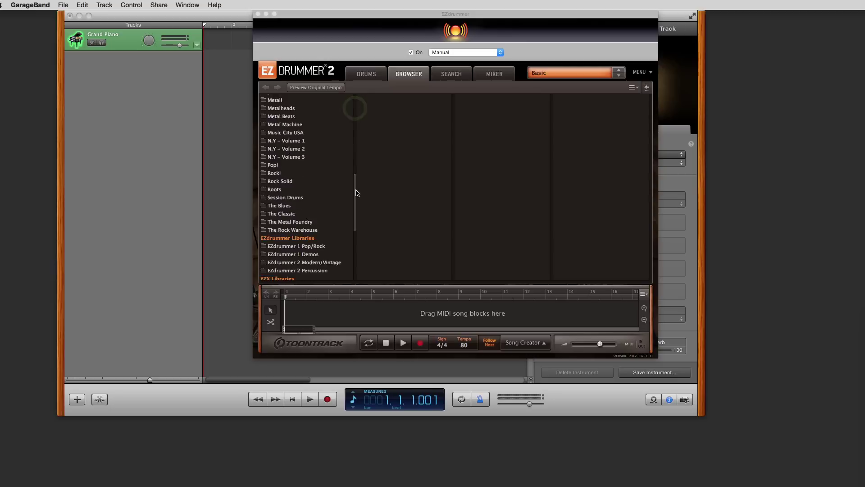
scroll(345, 119, "up", 10)
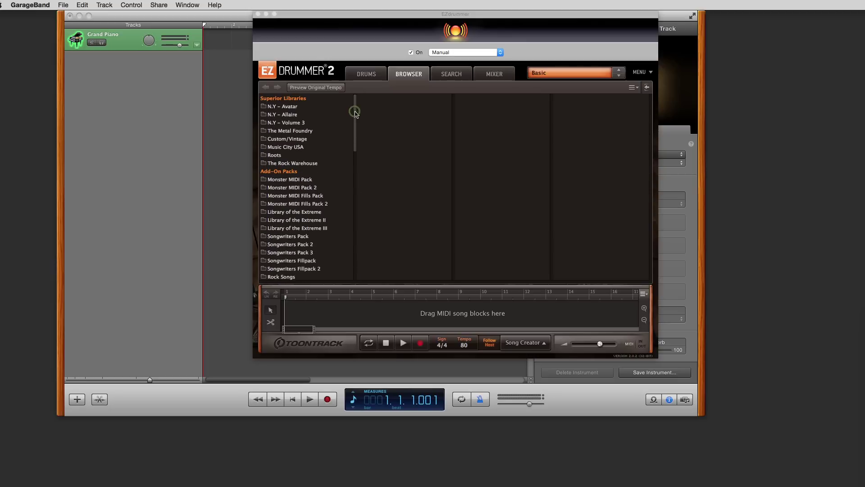
scroll(354, 113, "down", 3)
scroll(325, 137, "up", 3)
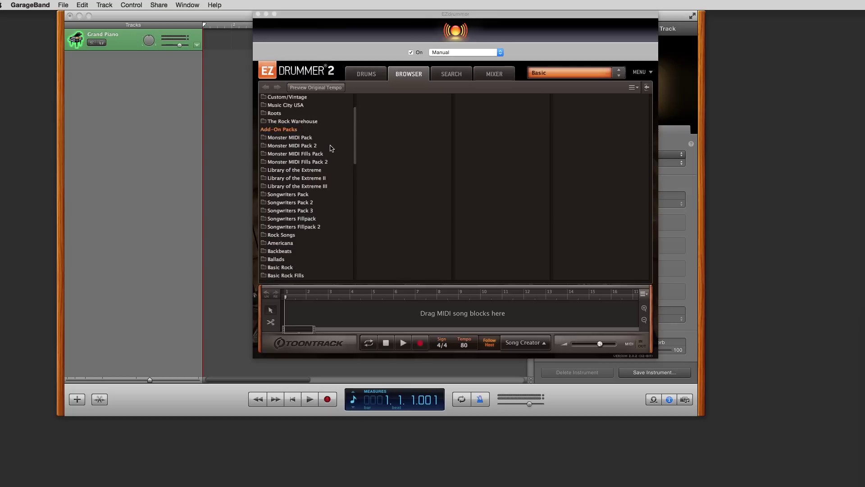
scroll(331, 148, "up", 1)
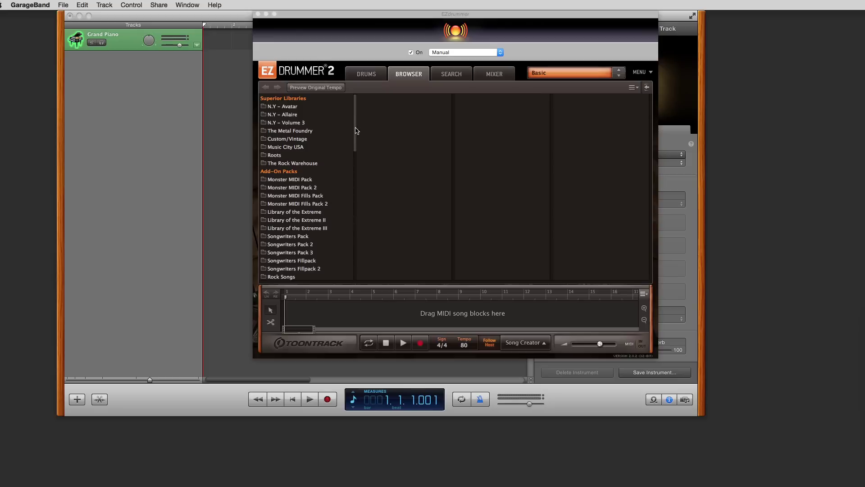
Step: Audition Variations 01, 04 and 05 of the Loose 74 BPM verse among the Americana Ballad Straight 4/4 grooves
left_click_drag(355, 128, 355, 147)
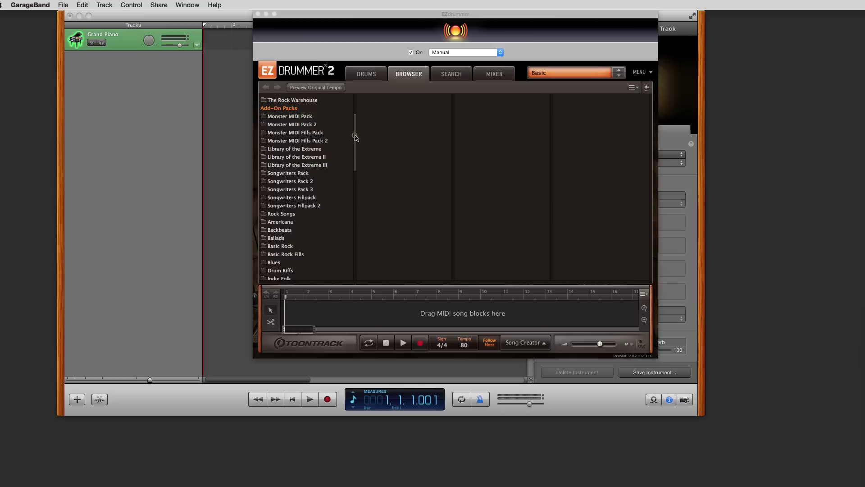
scroll(356, 136, "down", 5)
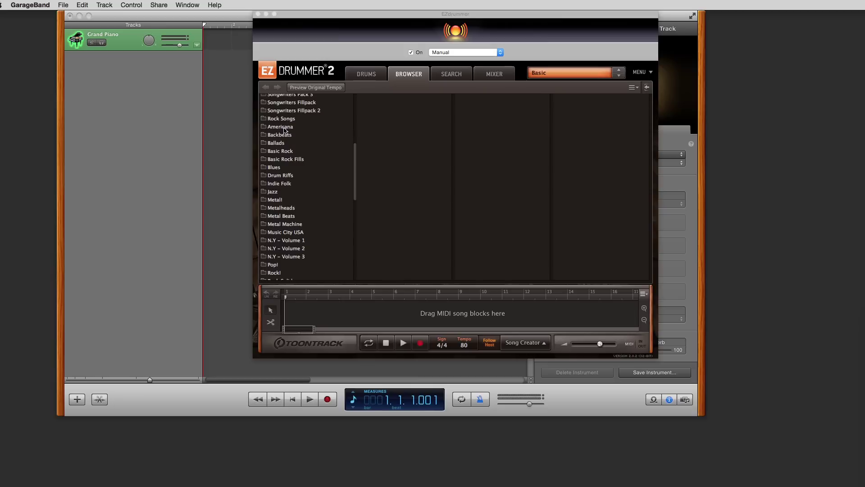
left_click(284, 126)
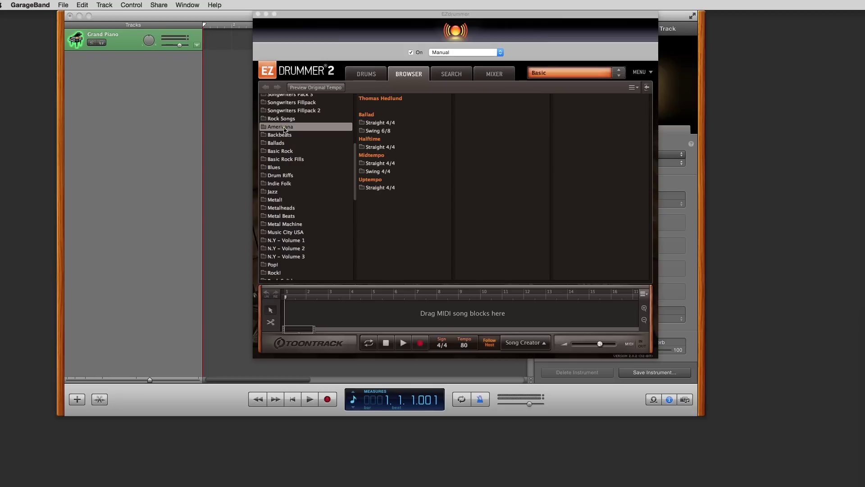
left_click(383, 123)
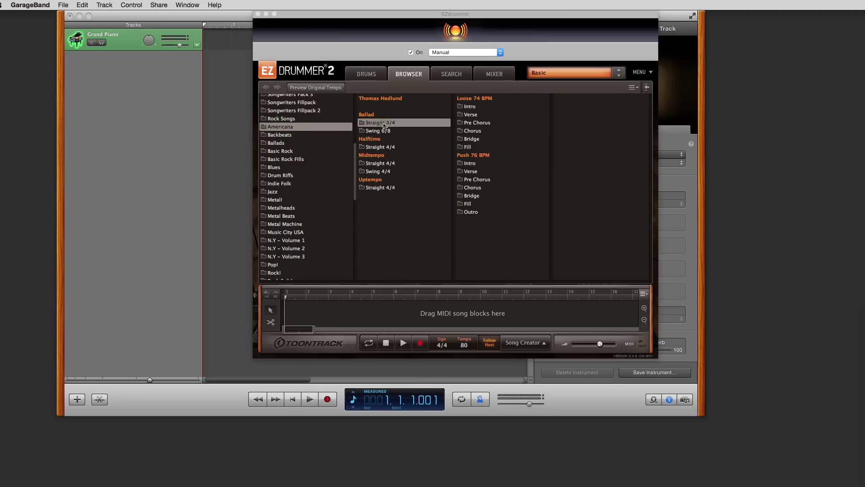
left_click(469, 115)
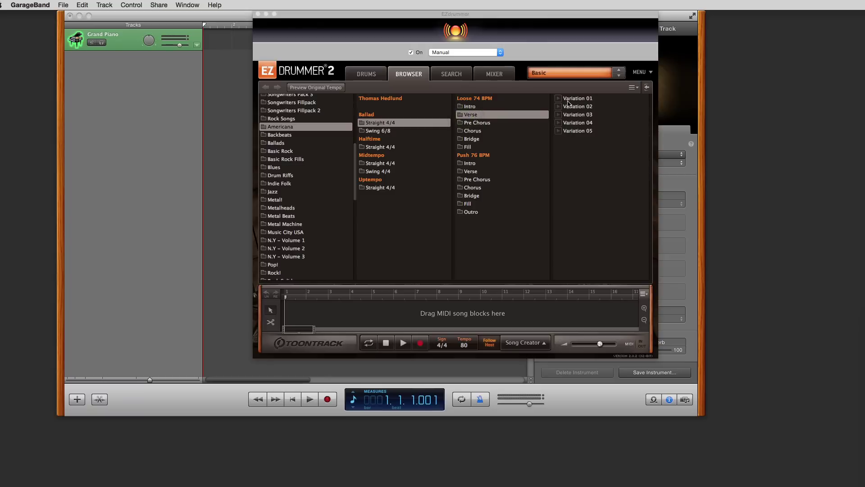
left_click(559, 99)
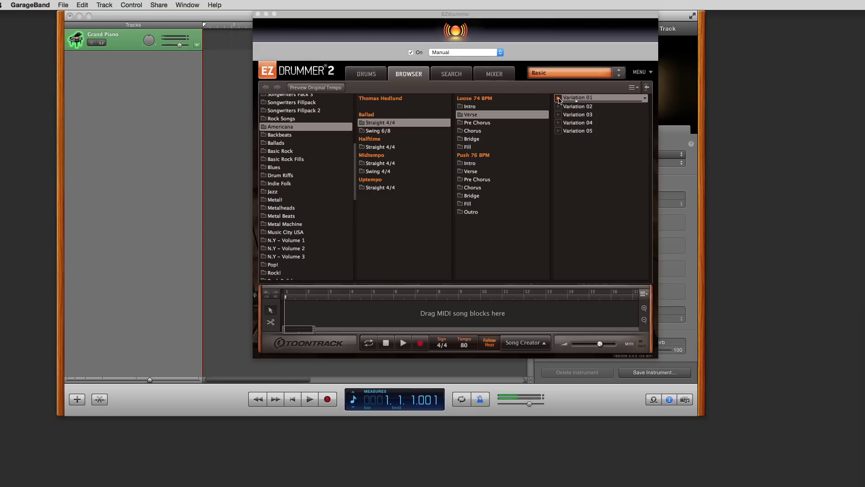
left_click(558, 99)
left_click(560, 123)
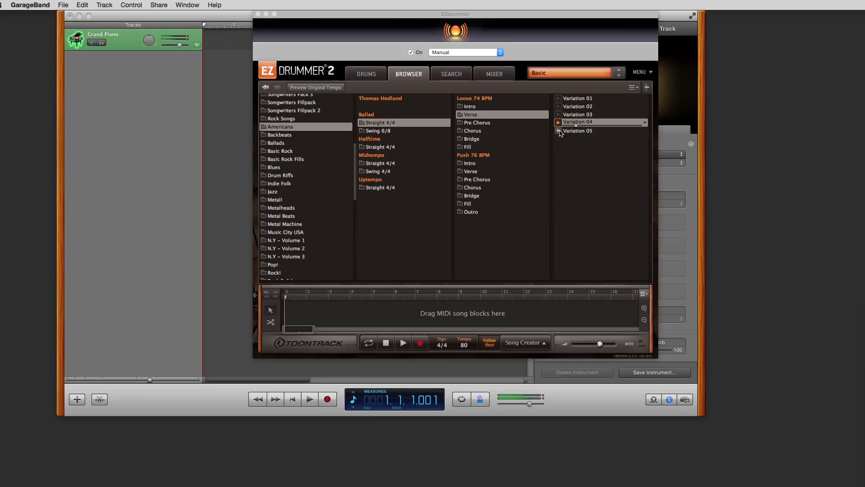
left_click(559, 130)
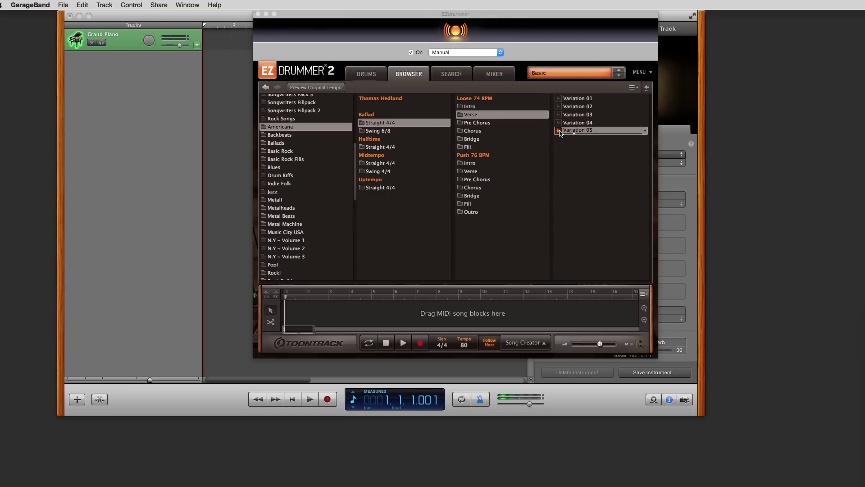
left_click(560, 132)
Step: List the Sticks Ballads grooves of the EZX Nashville library and switch GarageBand's transport display to Project to check the tempo
scroll(302, 198, "down", 12)
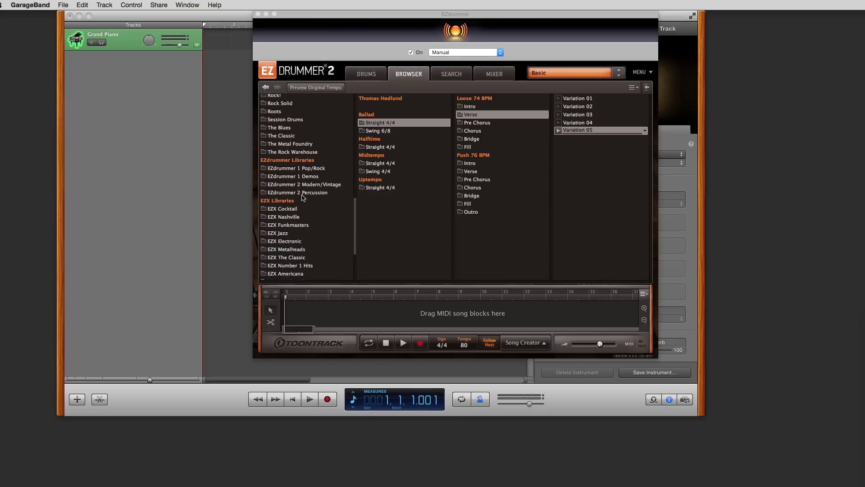
scroll(302, 198, "down", 3)
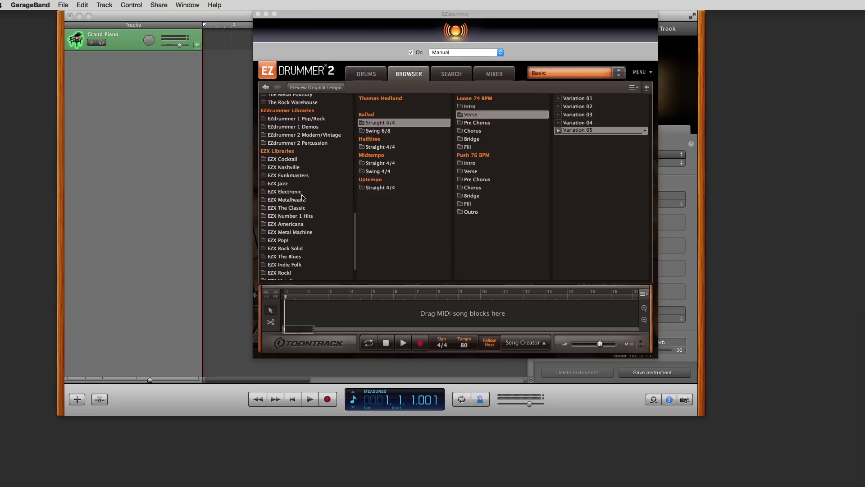
left_click(289, 169)
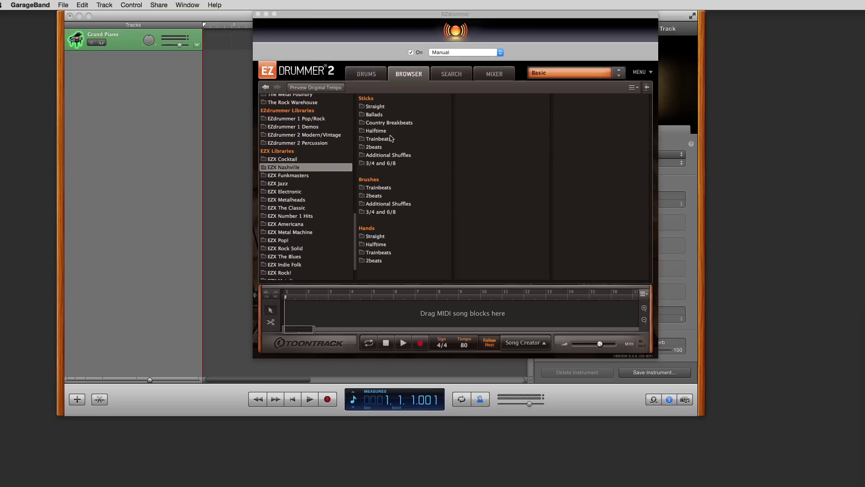
left_click(374, 116)
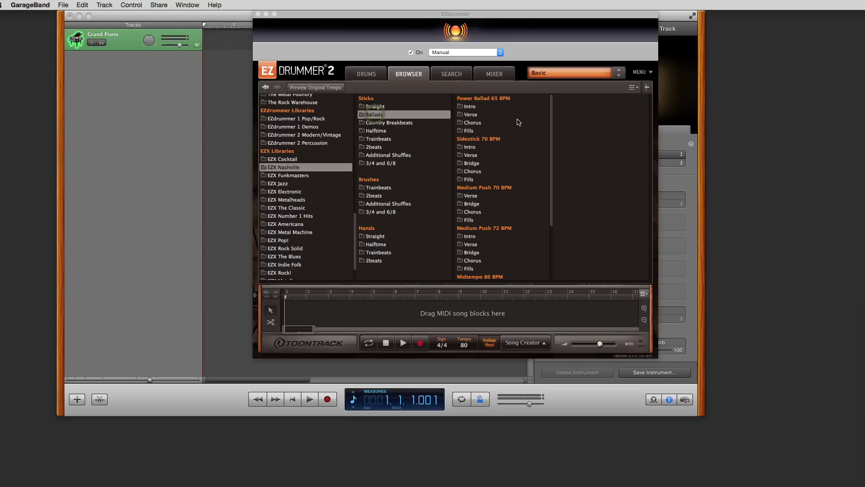
scroll(519, 155, "down", 3)
scroll(519, 157, "down", 1)
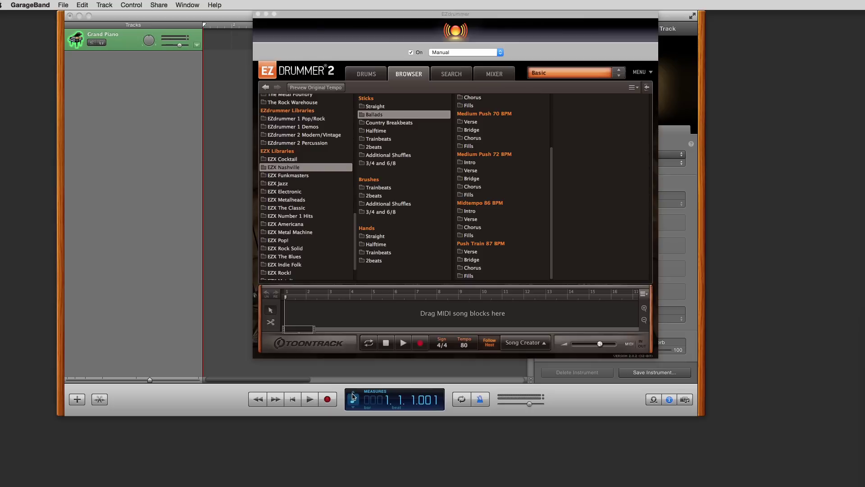
left_click(352, 396)
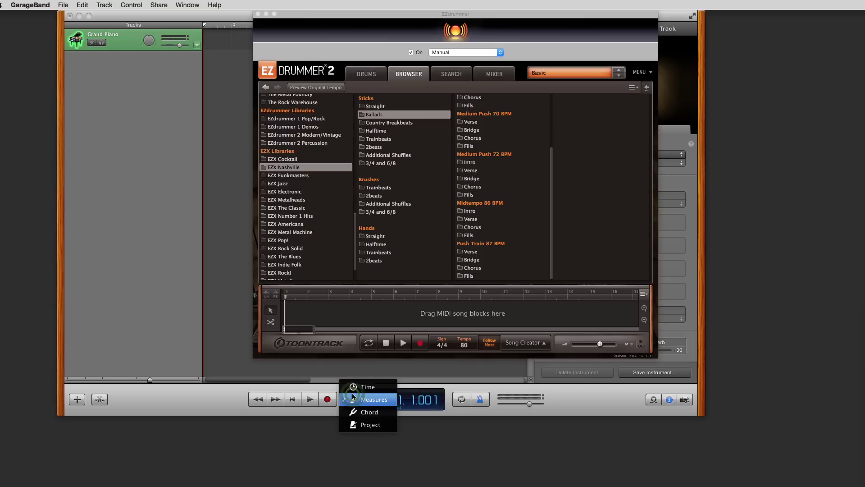
left_click(353, 411)
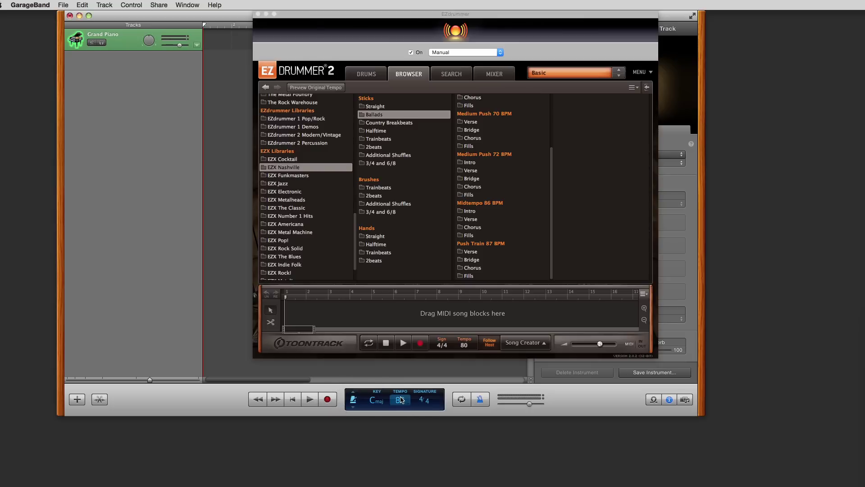
Step: Audition Variations 03 and 04 of the Medium Push 72 BPM verse
left_click(471, 171)
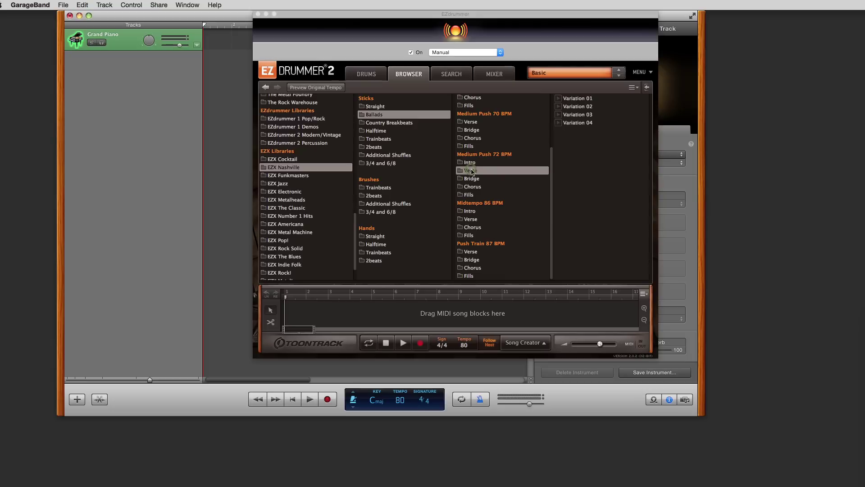
left_click(559, 116)
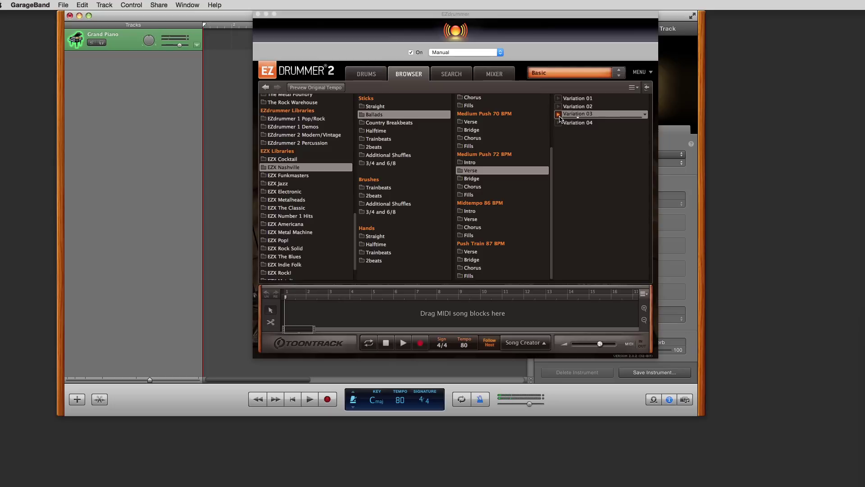
left_click(560, 116)
left_click(559, 123)
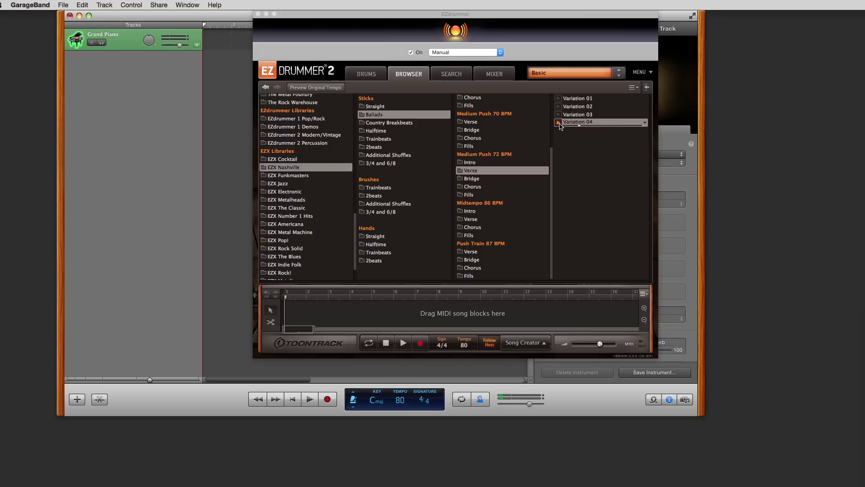
left_click(559, 114)
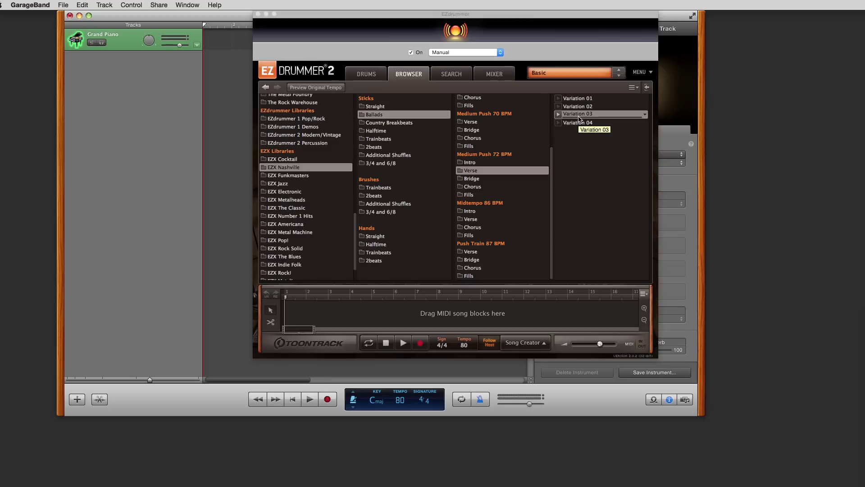
Step: Place the Medium Push 72 BPM verse Variation 03 at bar 1 of the song track and select Variation 04
left_click_drag(579, 118, 288, 305)
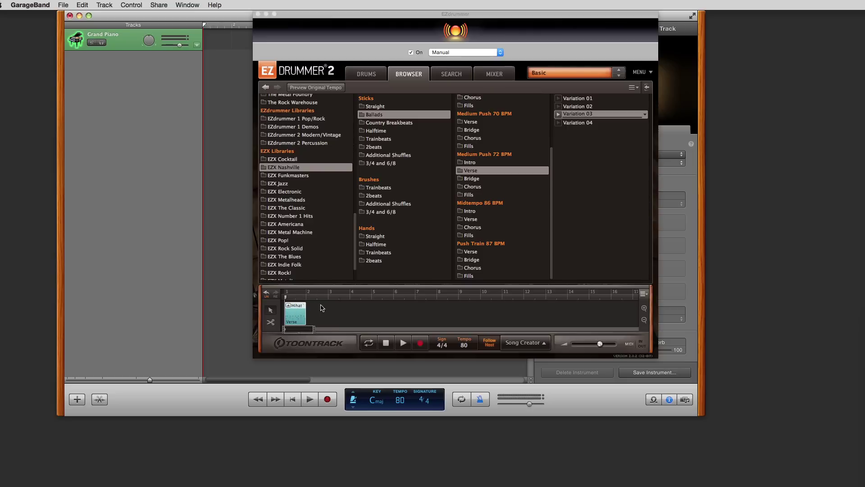
left_click(569, 122)
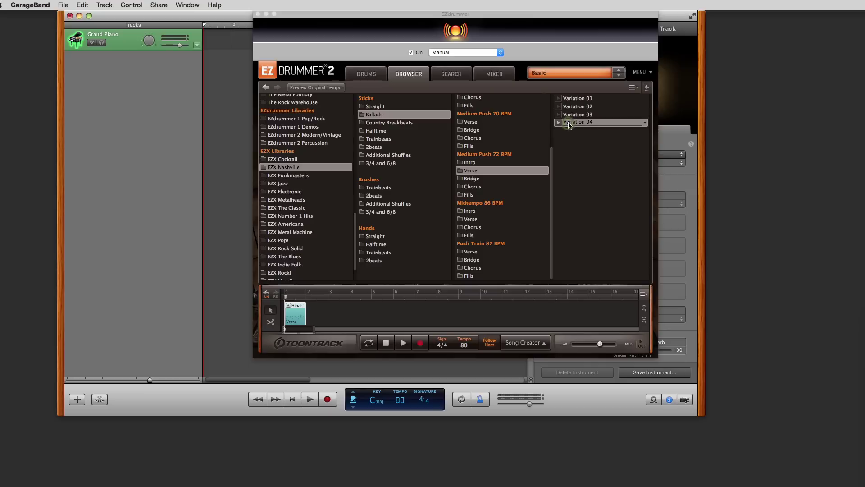
Step: Place the Medium Push 72 BPM verse Variation 04 at bar 2 of the song track and play back both grooves
left_click_drag(569, 125, 309, 305)
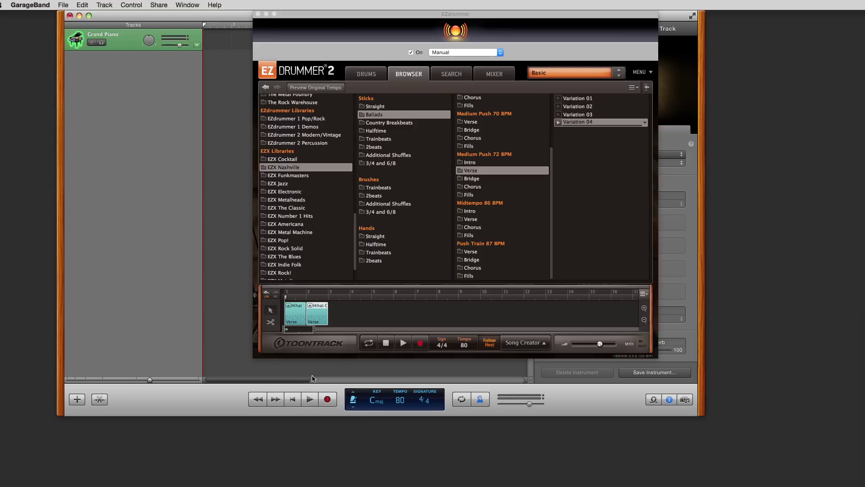
left_click(309, 399)
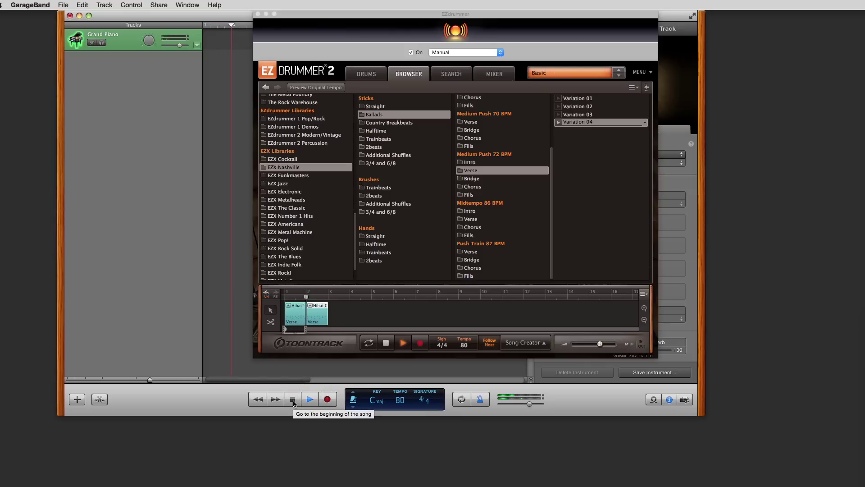
left_click(294, 402)
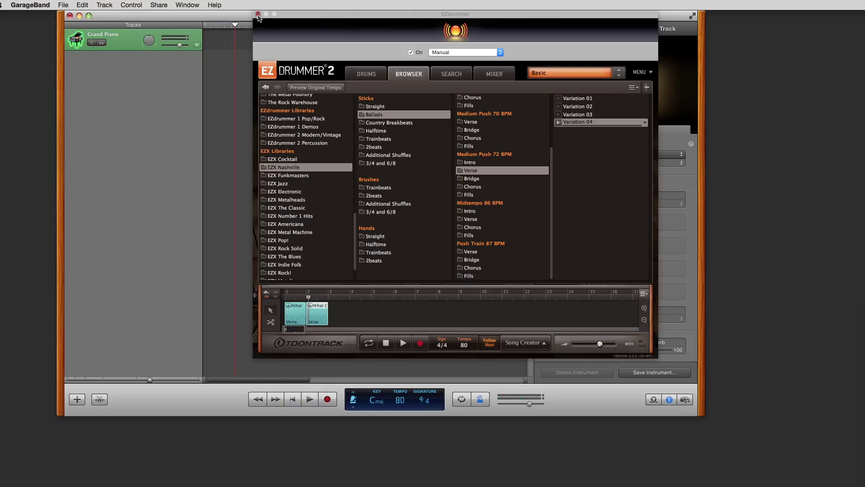
Step: Play the project from the beginning with the EZdrummer window closed and turn the metronome off
left_click(258, 14)
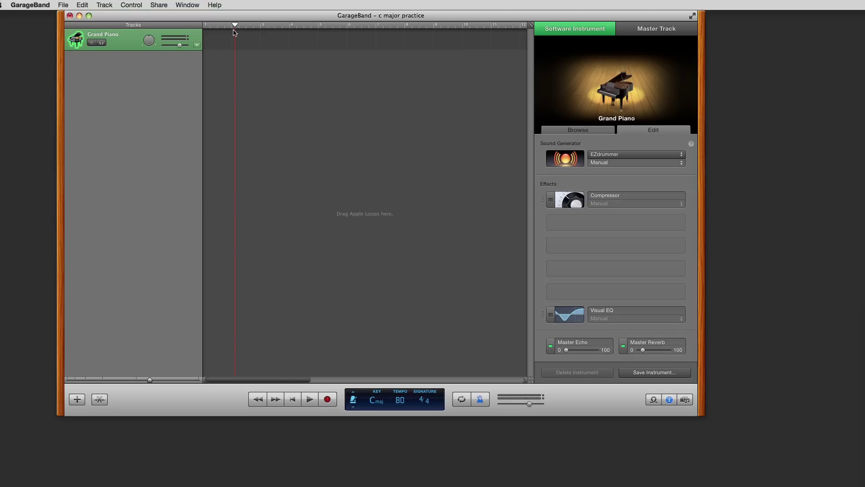
left_click_drag(236, 26, 204, 27)
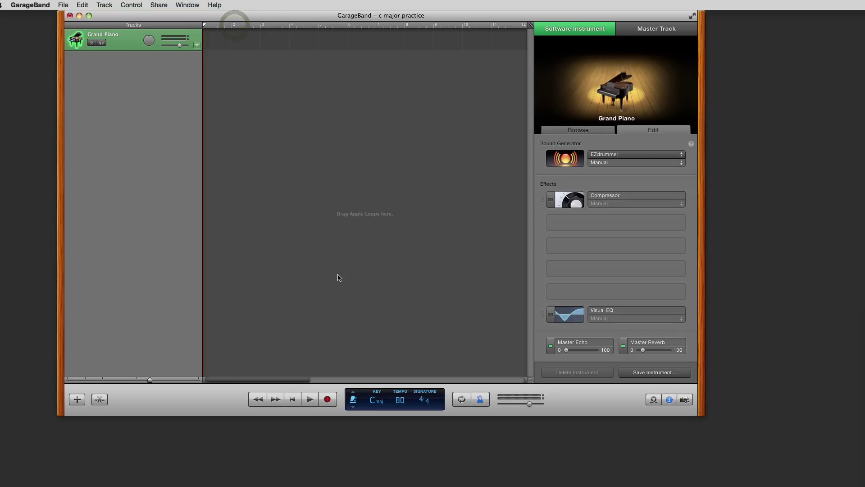
left_click(310, 399)
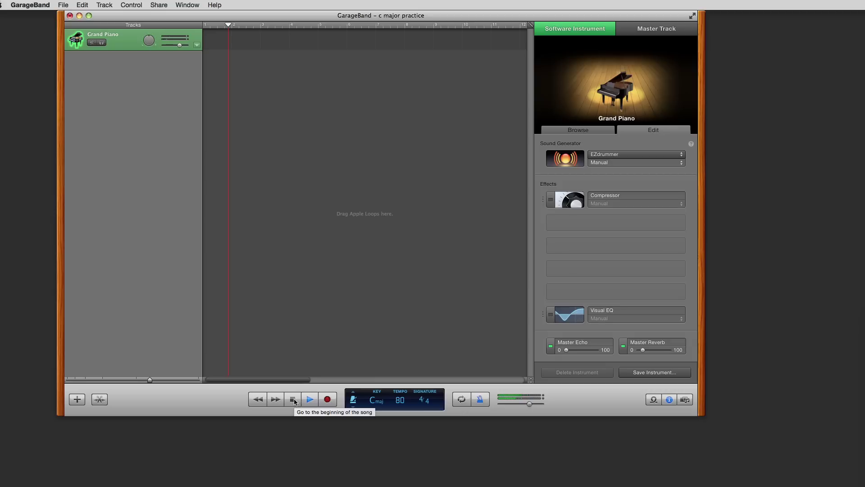
left_click(481, 400)
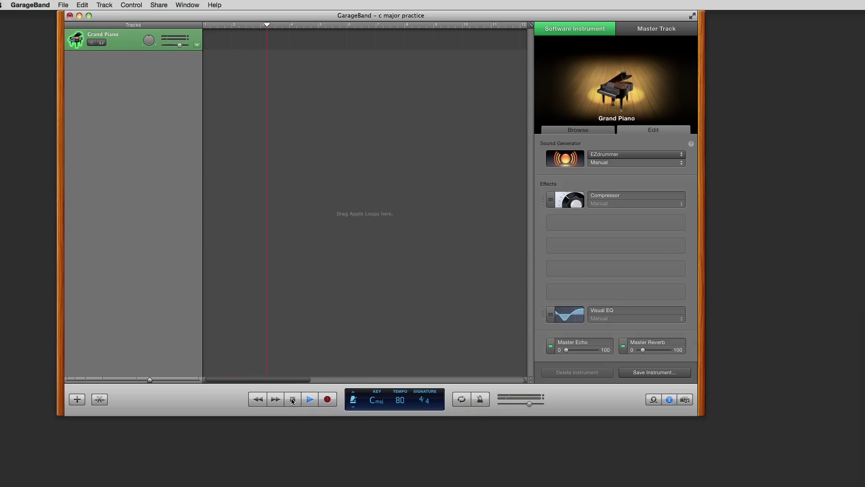
left_click(292, 400)
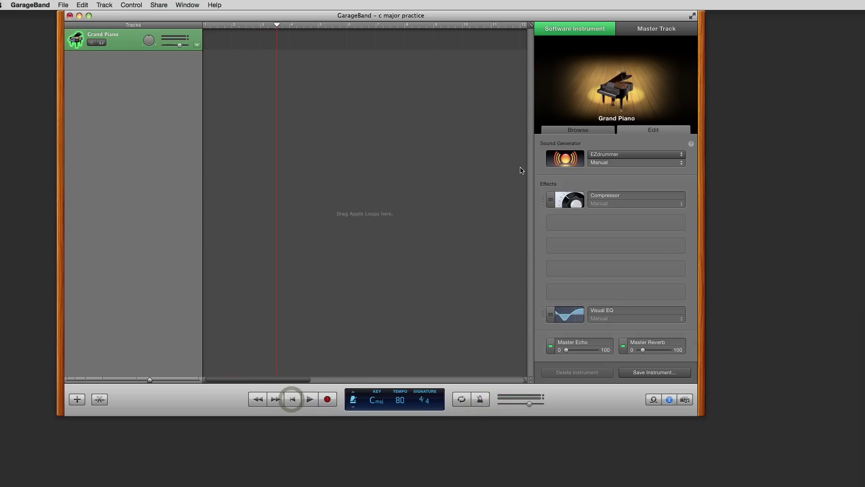
Step: Reopen the EZdrummer window and remove both verse grooves from its song track
left_click(571, 160)
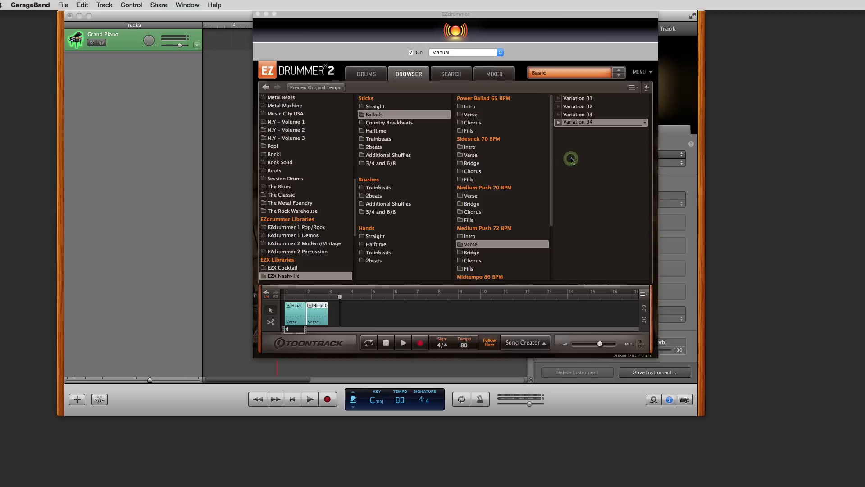
right_click(321, 310)
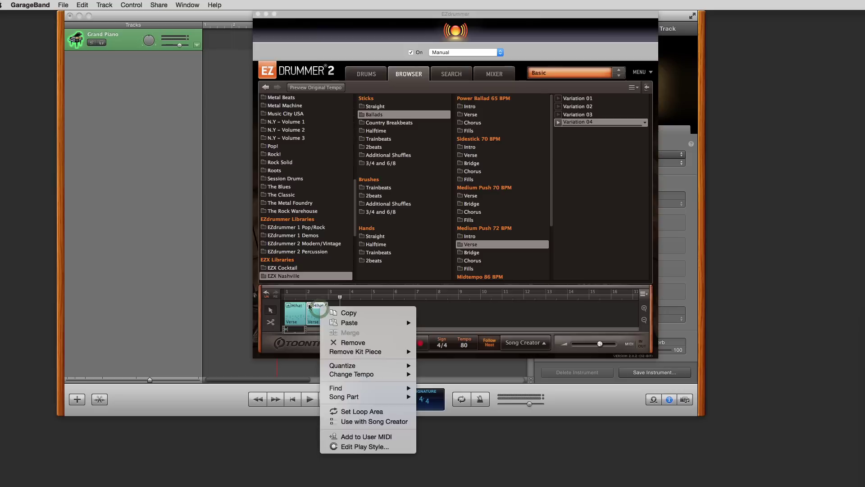
left_click(432, 321)
left_click_drag(370, 308, 289, 315)
right_click(293, 314)
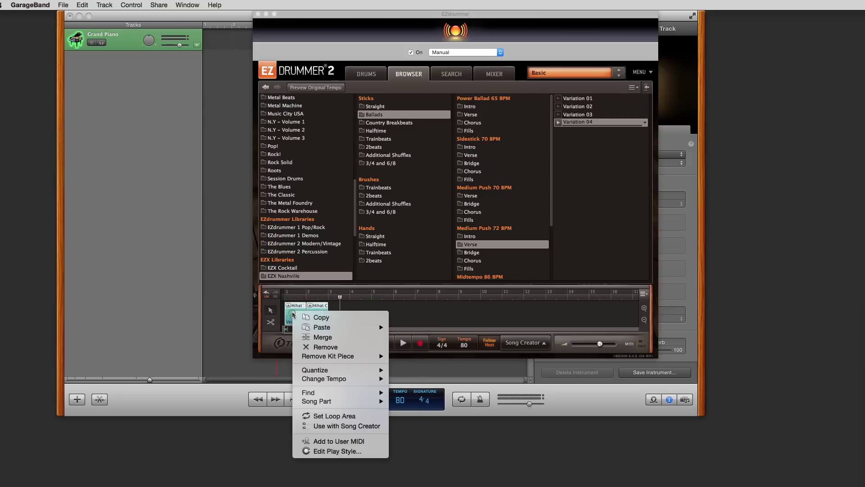
left_click(314, 347)
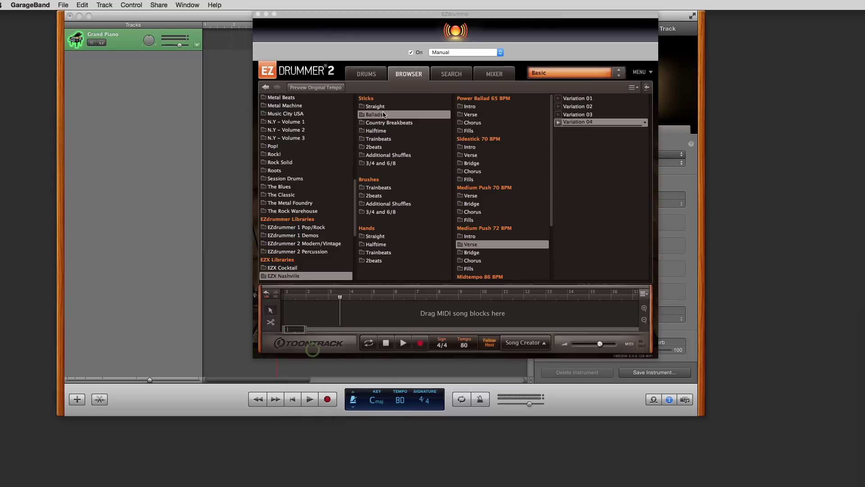
Step: Place the Medium Push 72 BPM verse Variation 03 at bar 1 of GarageBand's Grand Piano track and view EZdrummer's mixer before closing the plug-in window
left_click_drag(403, 20, 538, 20)
left_click(706, 115)
left_click(707, 116)
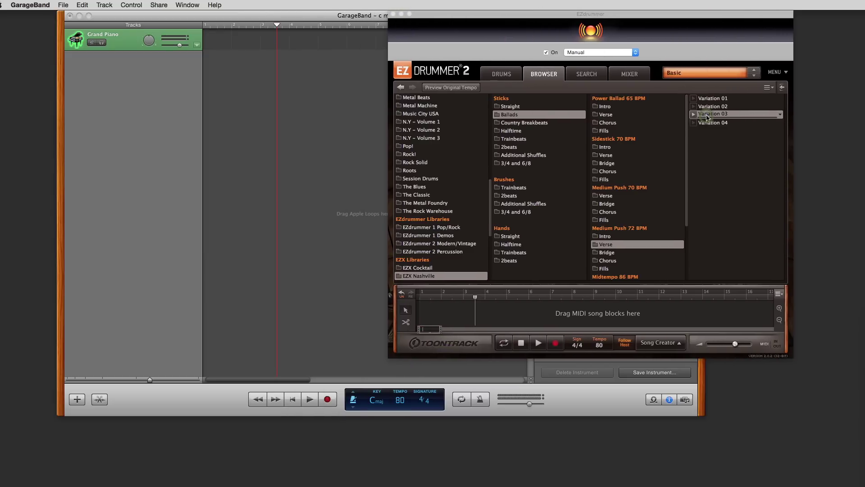
left_click_drag(713, 118, 213, 40)
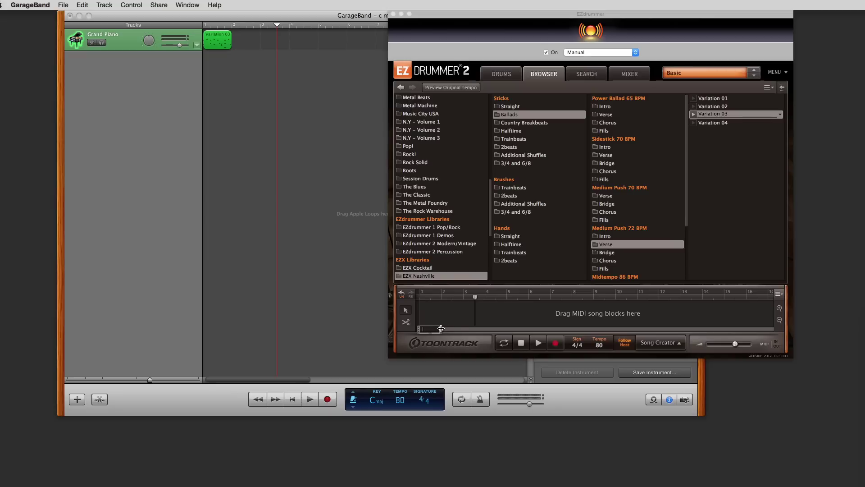
left_click(638, 76)
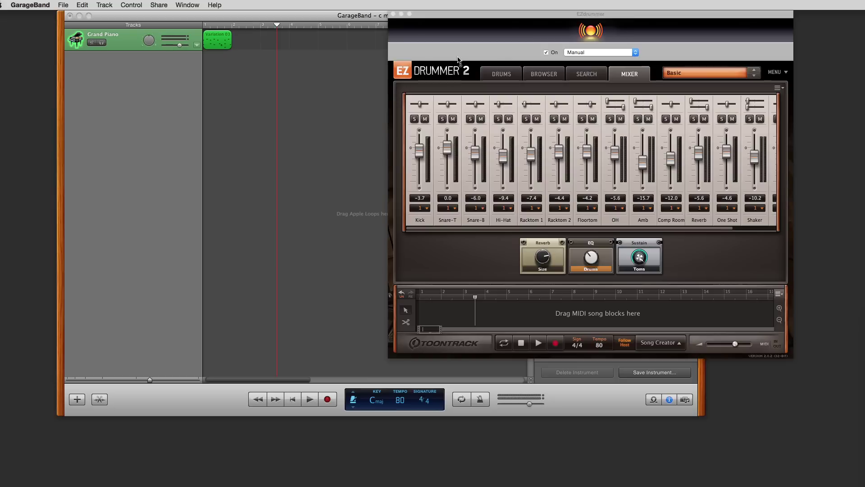
left_click(394, 15)
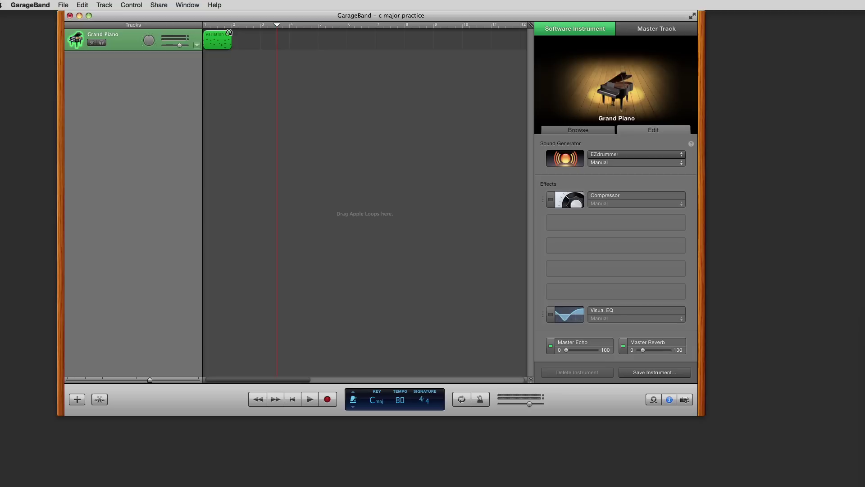
Step: Loop the Variation 03 region out to bar 11 and switch the transport display to Time
left_click_drag(229, 33, 494, 45)
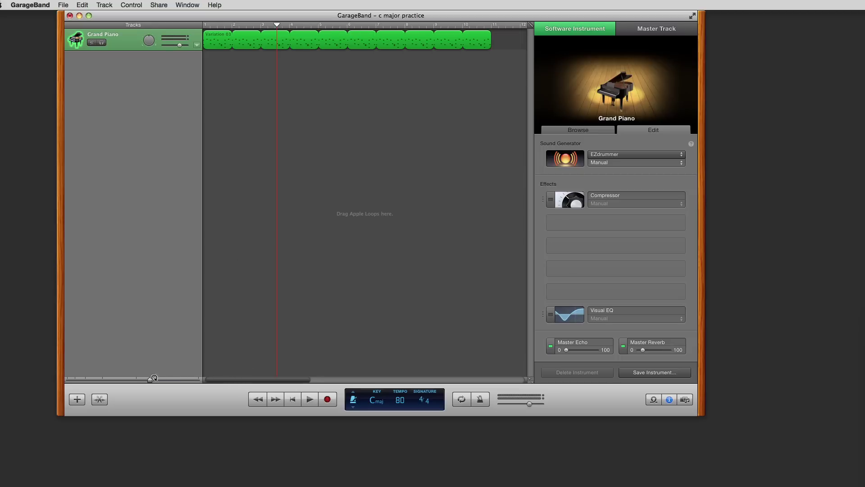
left_click_drag(147, 380, 127, 382)
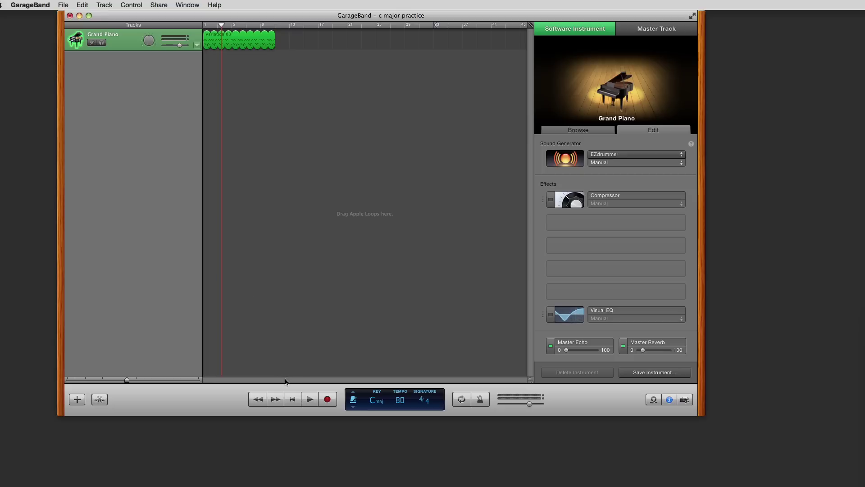
left_click(353, 395)
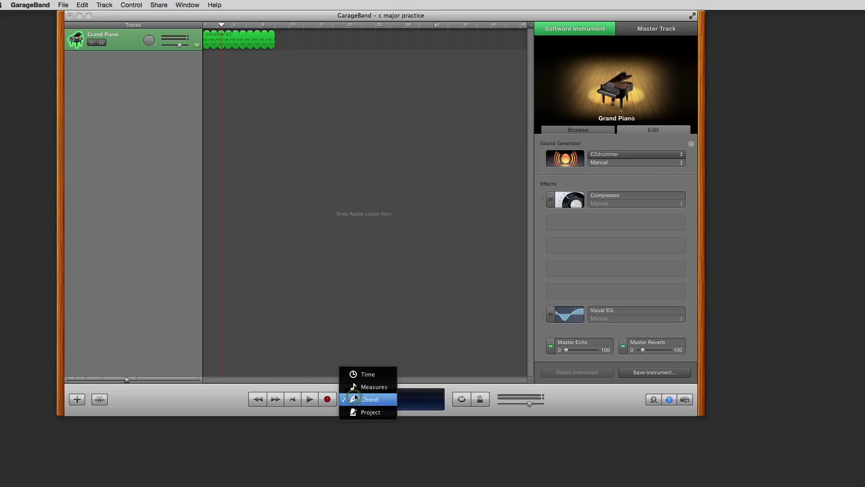
left_click(356, 387)
left_click(357, 401)
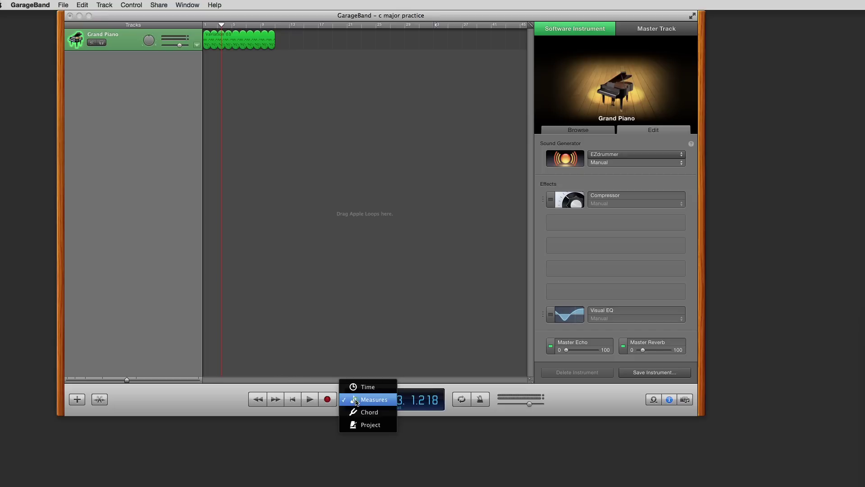
left_click(361, 387)
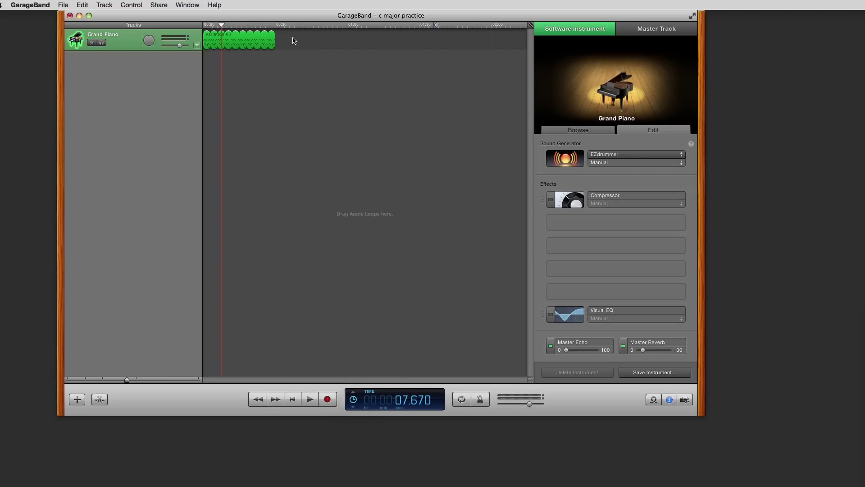
Step: Extend the looped Variation 03 region to about two minutes and trim its end to a complete repeat
mouse_move(305, 28)
left_mouse_down()
mouse_move(368, 43)
mouse_move(348, 37)
mouse_move(495, 43)
left_mouse_up()
left_click(493, 27)
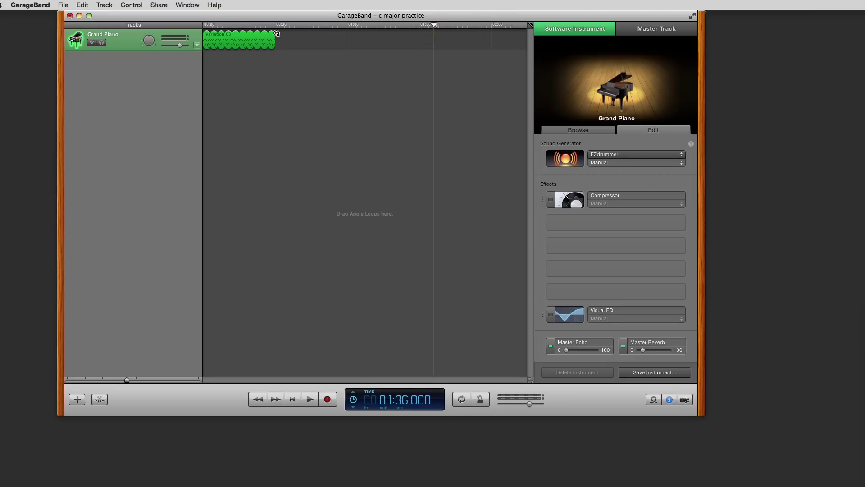
left_click_drag(276, 32, 494, 54)
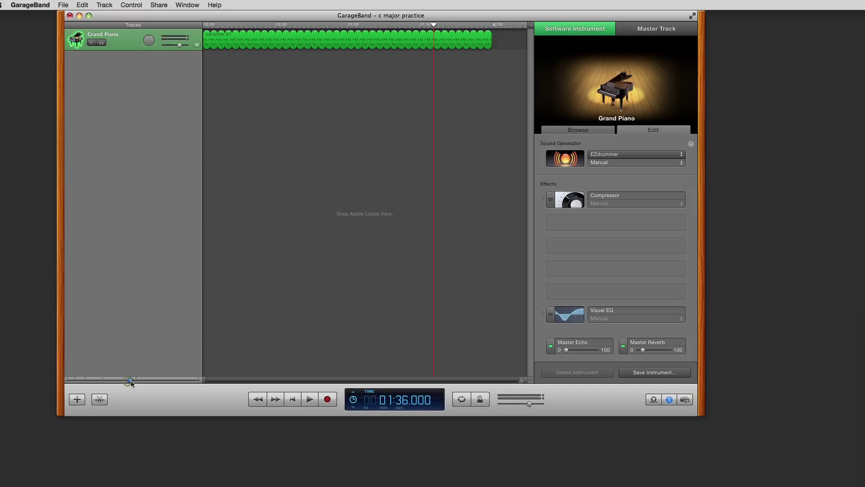
left_click_drag(127, 380, 174, 384)
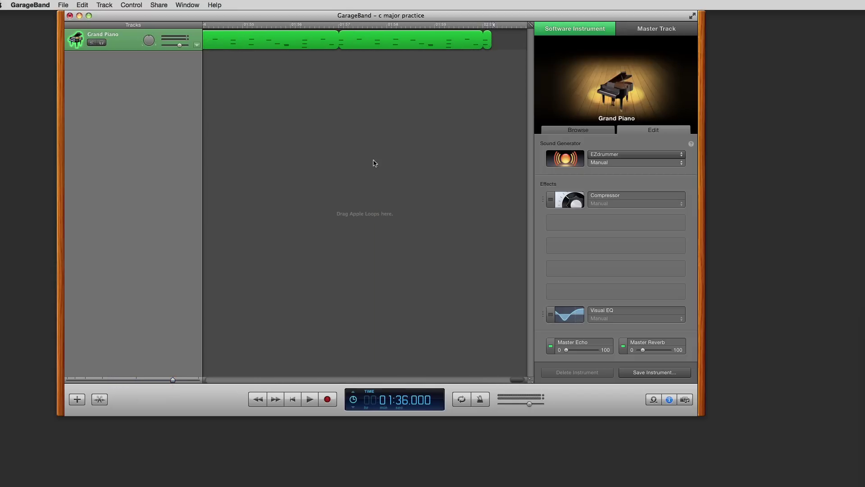
left_click_drag(493, 47, 485, 47)
left_click_drag(171, 379, 126, 380)
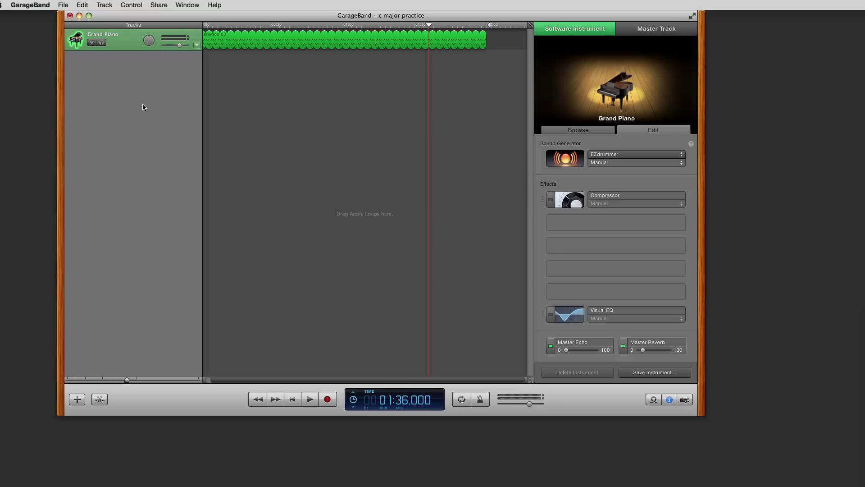
Step: Rename the Grand Piano track as Drums
double_click(103, 34)
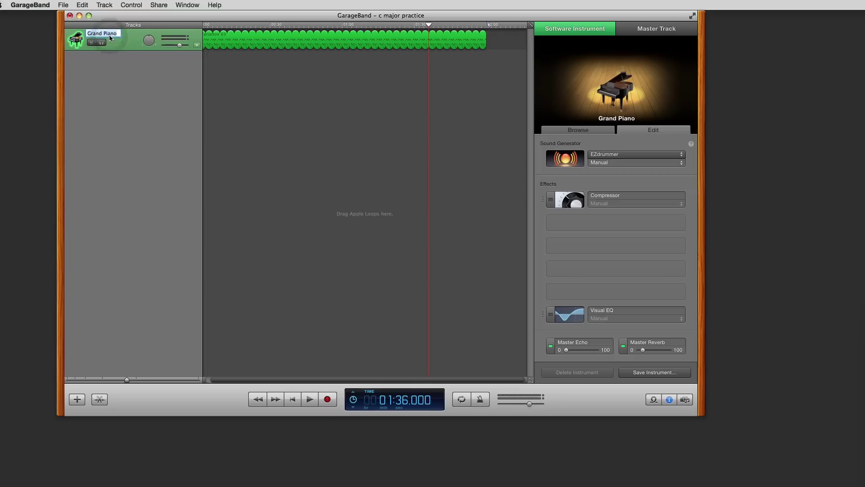
type("Drums")
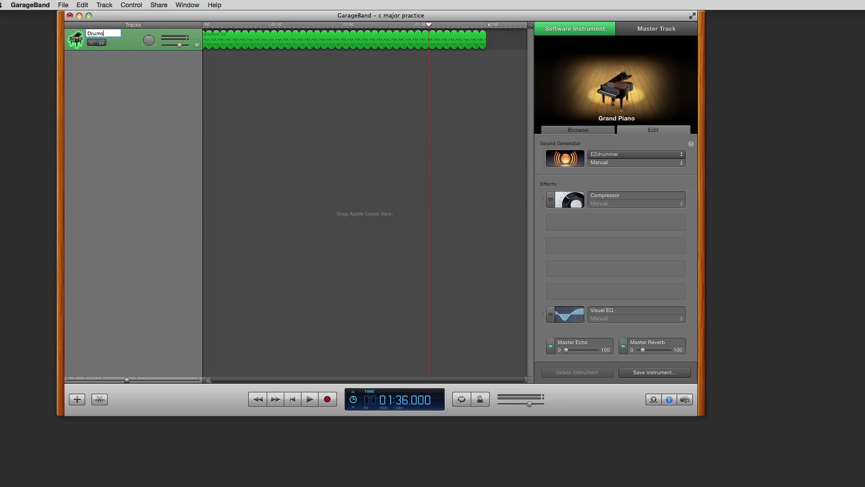
key("Return")
left_click_drag(226, 381, 221, 381)
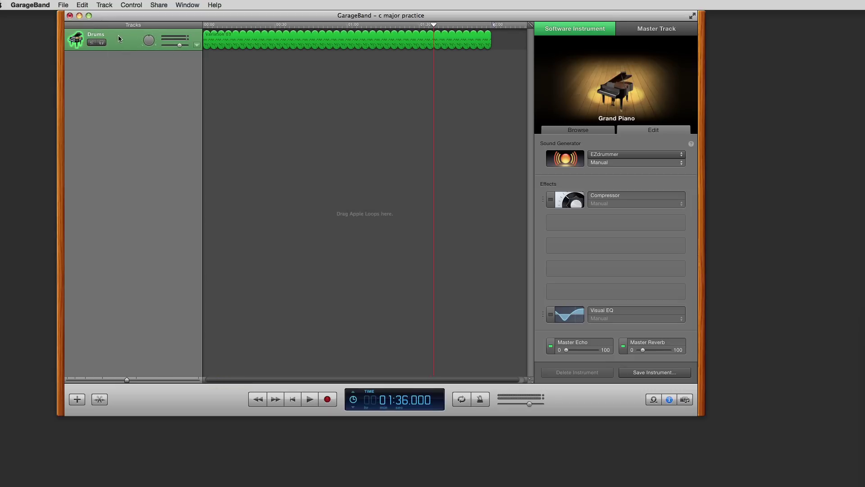
Step: Create a new Software Instrument track below the Drums track
left_click(107, 8)
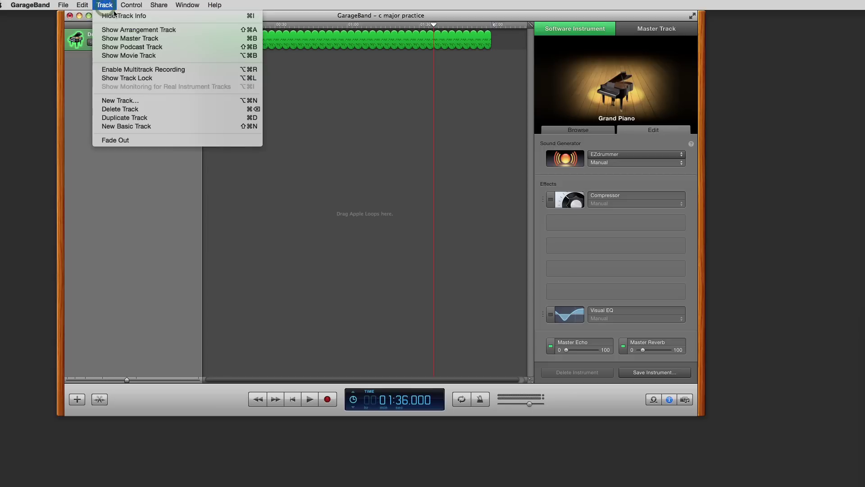
left_click(116, 101)
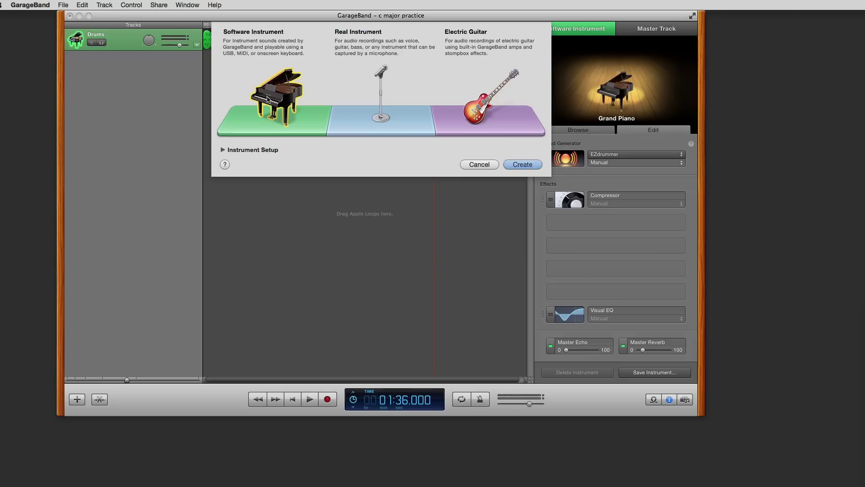
double_click(268, 97)
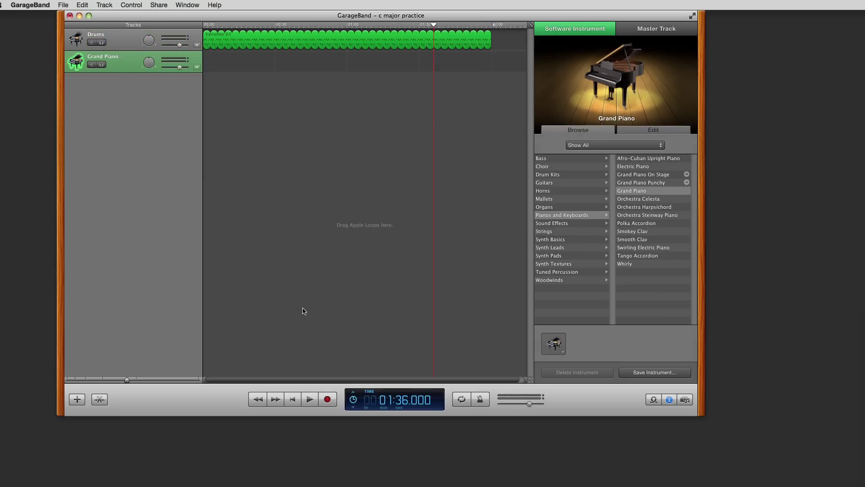
Step: Open Musical Typing for the Grand Piano track, move it clear of the transport controls and try the S and L notes
left_click(187, 5)
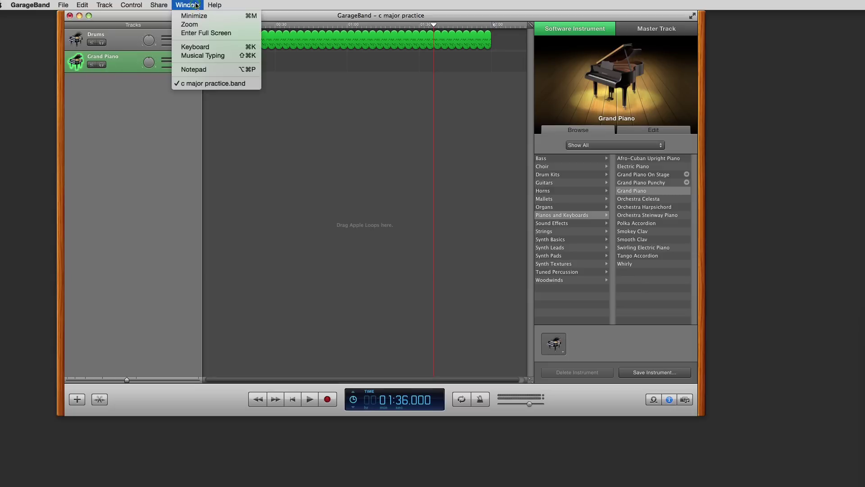
left_click(198, 57)
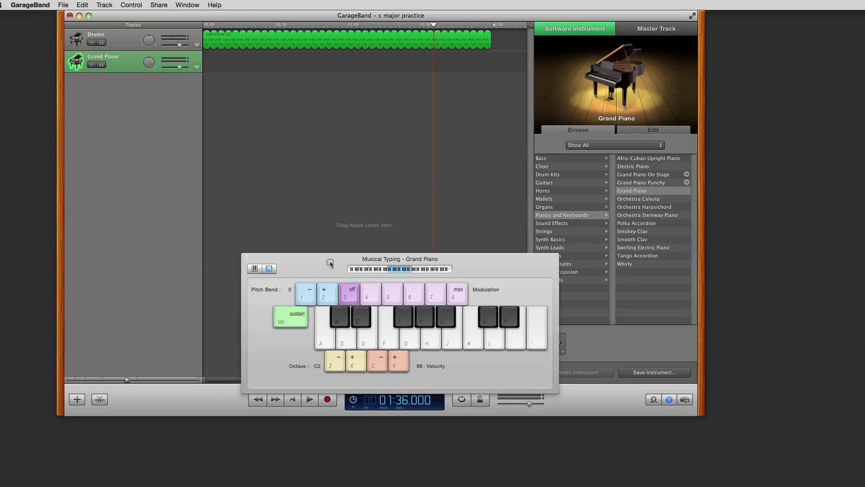
left_click_drag(330, 264, 195, 157)
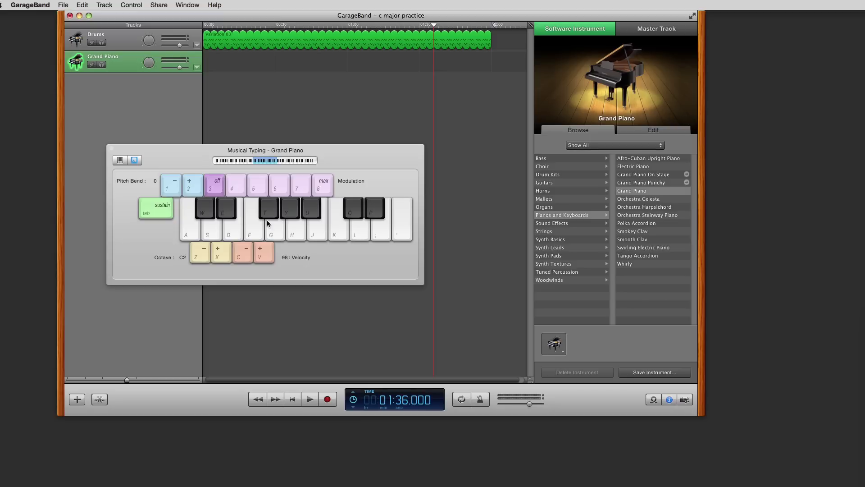
key("l")
key("s")
key("l")
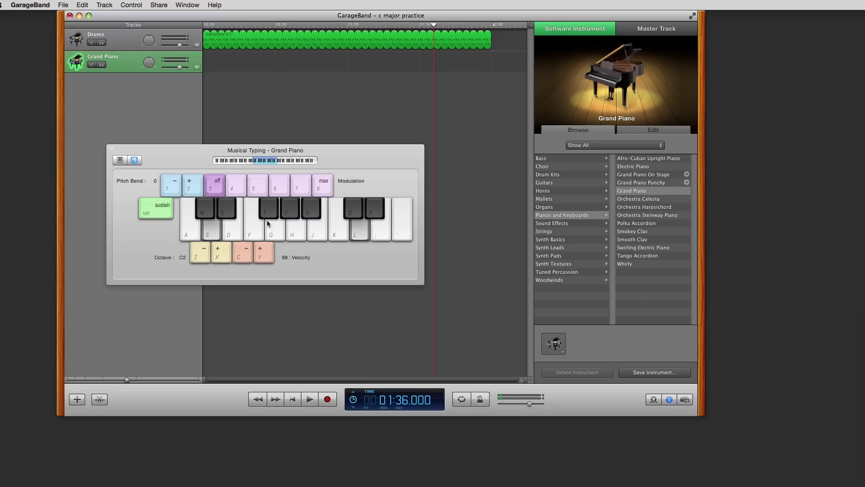
Step: Try several notes on the Grand Piano with Musical Typing, shift its window clear of the tracks and close it
key("j")
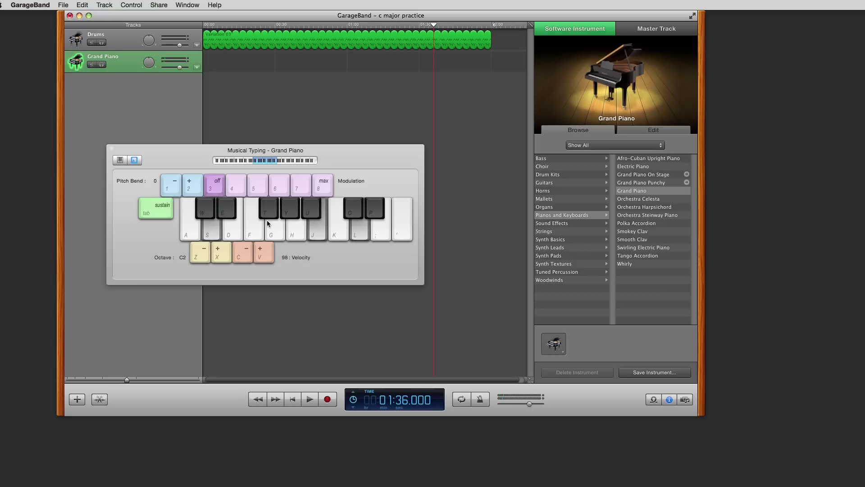
key("f")
key("h")
key("k")
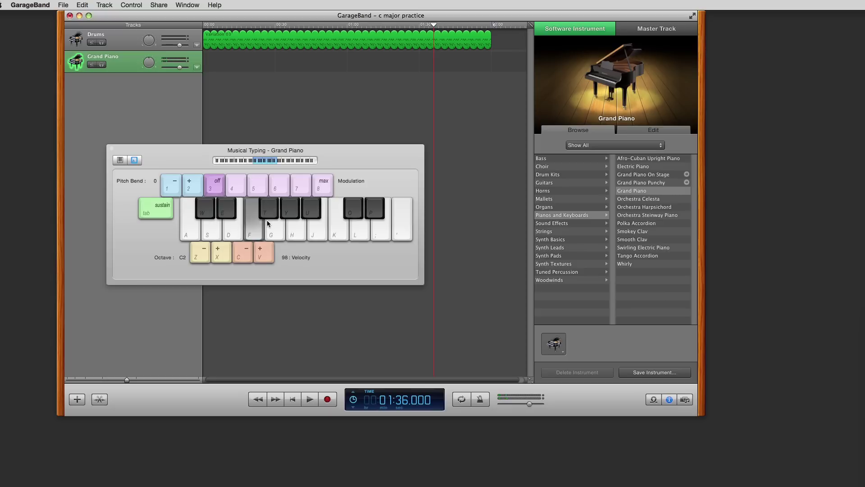
key("h")
key("k")
key("l")
key("g")
key("j")
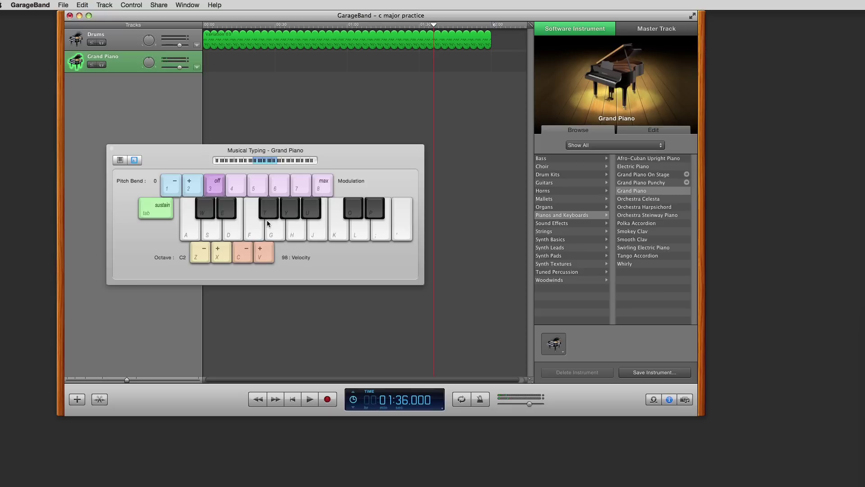
left_click_drag(181, 157, 141, 246)
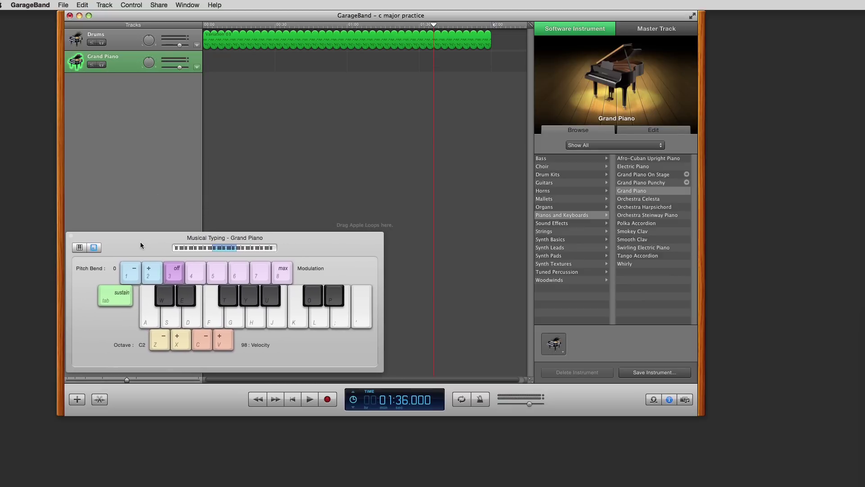
left_click(71, 236)
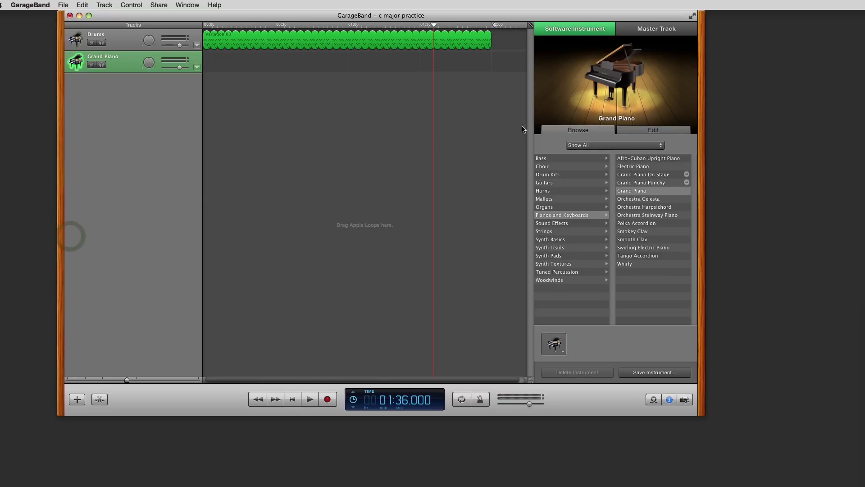
Step: Change the Grand Piano track's sound generator to EZkeys and open the plug-in window beside the instrument settings
left_click(643, 132)
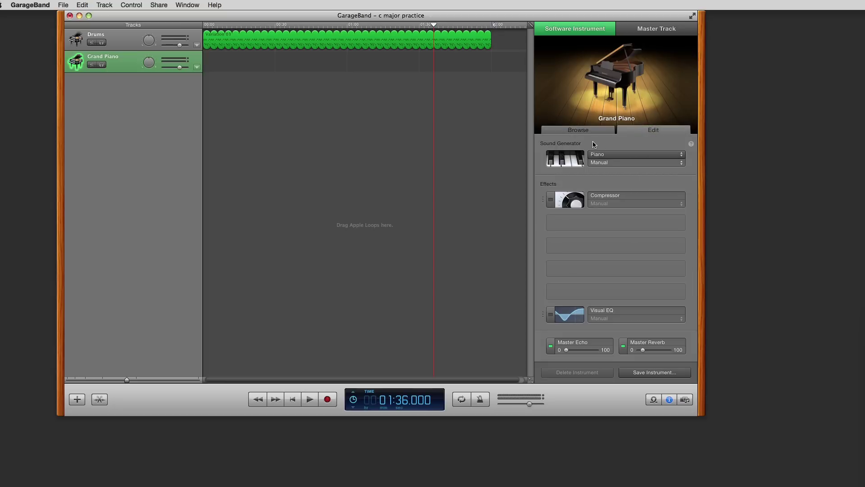
left_click(612, 155)
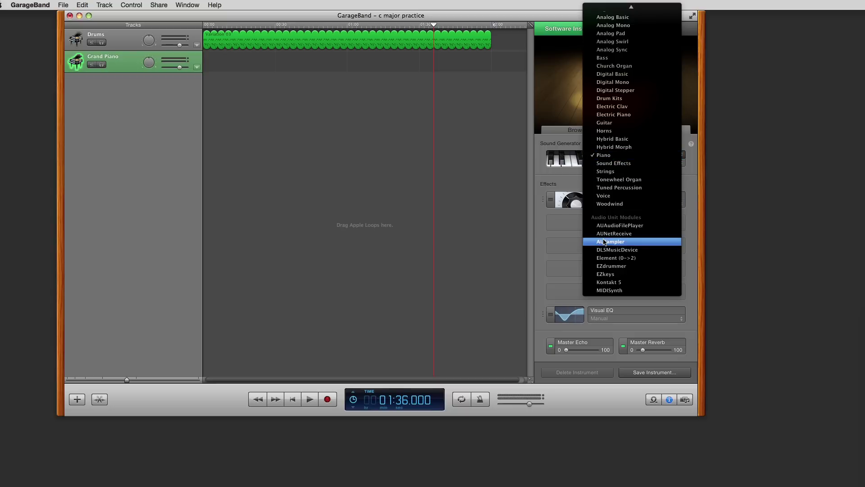
left_click(600, 275)
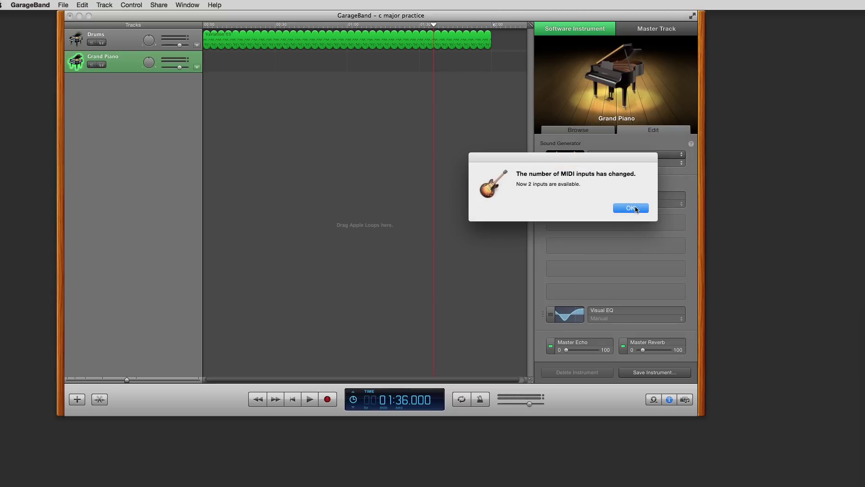
left_click(635, 208)
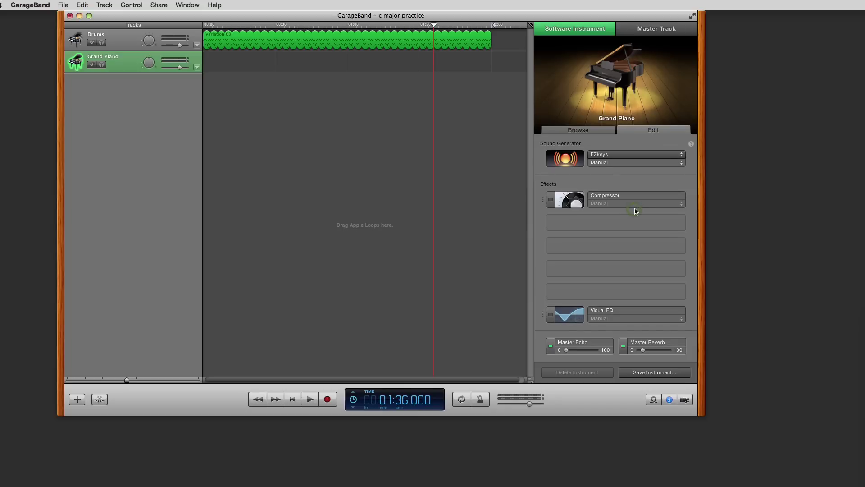
left_click(560, 159)
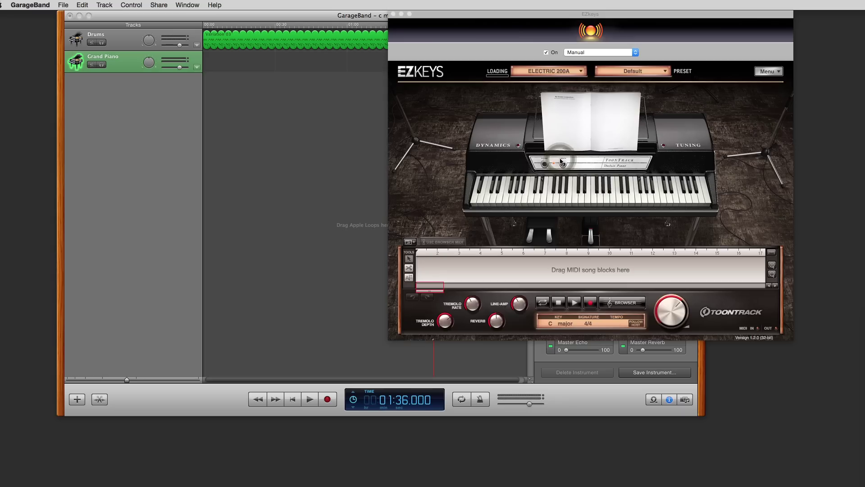
left_click_drag(561, 19, 341, 2)
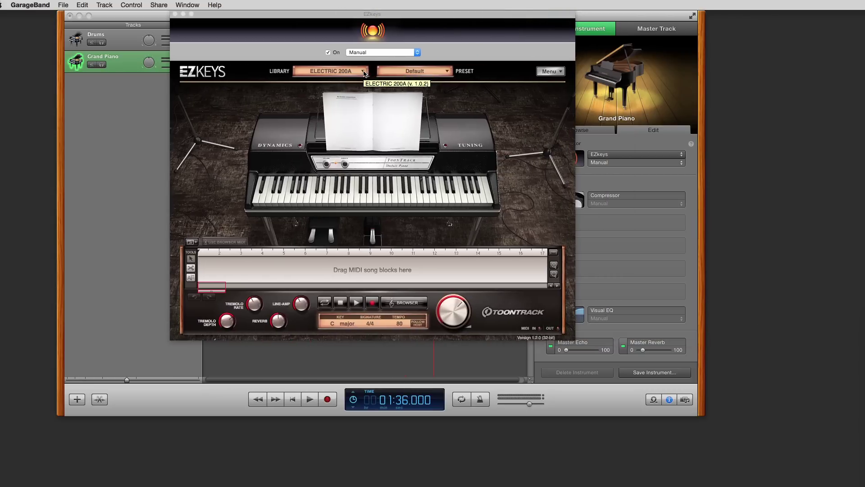
Step: Load the GRAND PIANO library in EZkeys and try a few notes on its keyboard
left_click(365, 73)
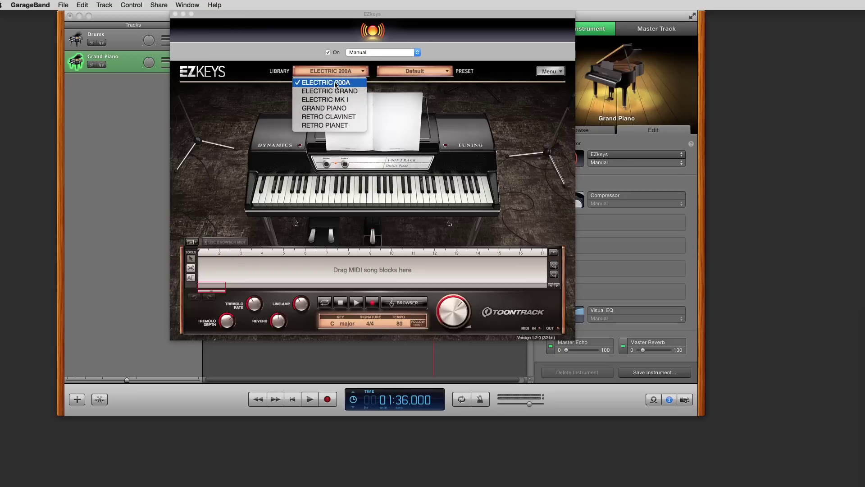
left_click(327, 108)
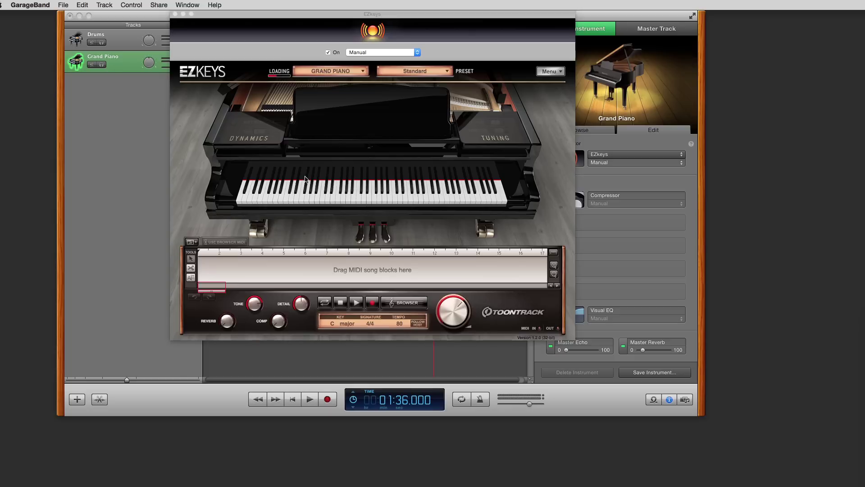
mouse_move(304, 196)
left_mouse_down()
mouse_move(379, 202)
mouse_move(362, 187)
mouse_move(415, 198)
mouse_move(382, 204)
left_mouse_up()
left_click(359, 184)
left_click(382, 204)
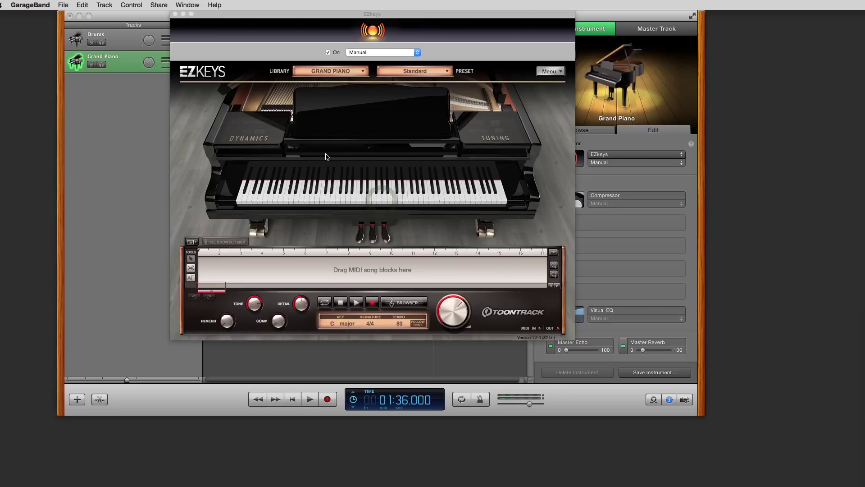
Step: Switch the EZkeys library back to ELECTRIC 200A and try a couple of notes
left_click(346, 74)
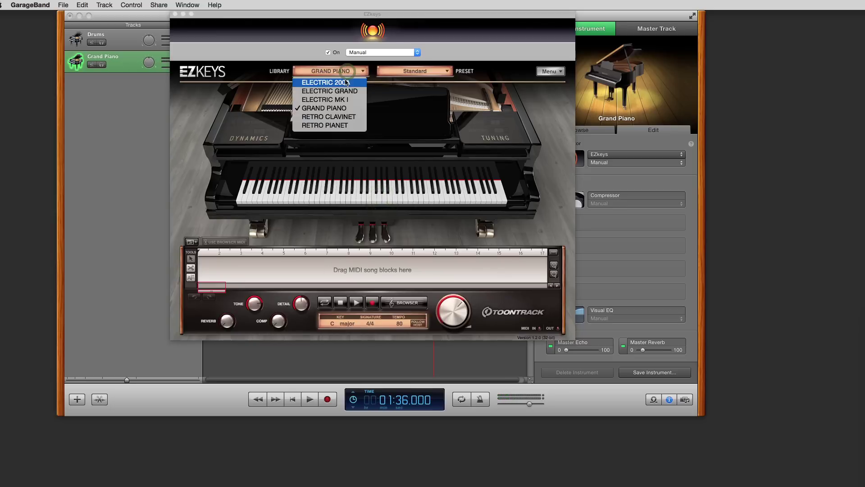
left_click(344, 82)
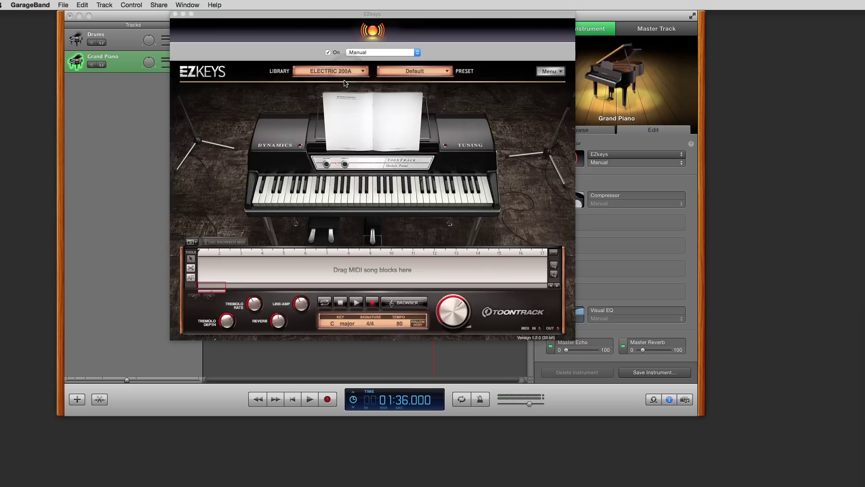
left_click(337, 197)
left_click(357, 197)
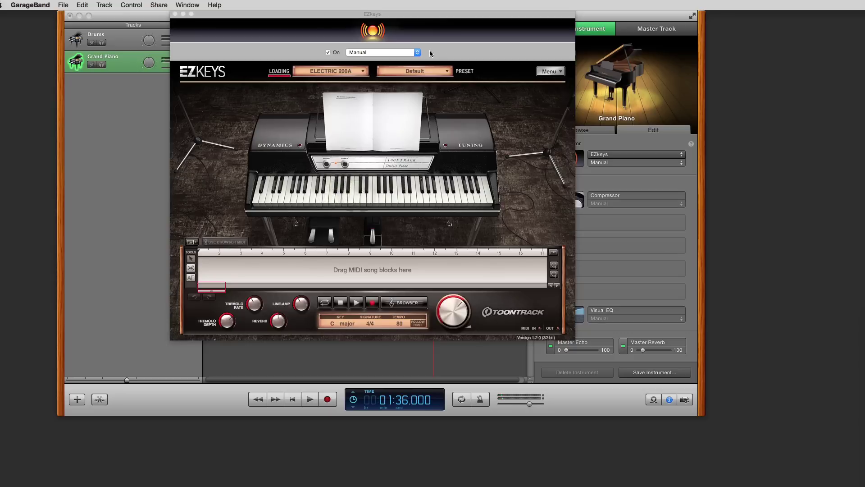
Step: Load the Phaser Ballad preset for the electric piano and audition it with several notes
left_click(424, 72)
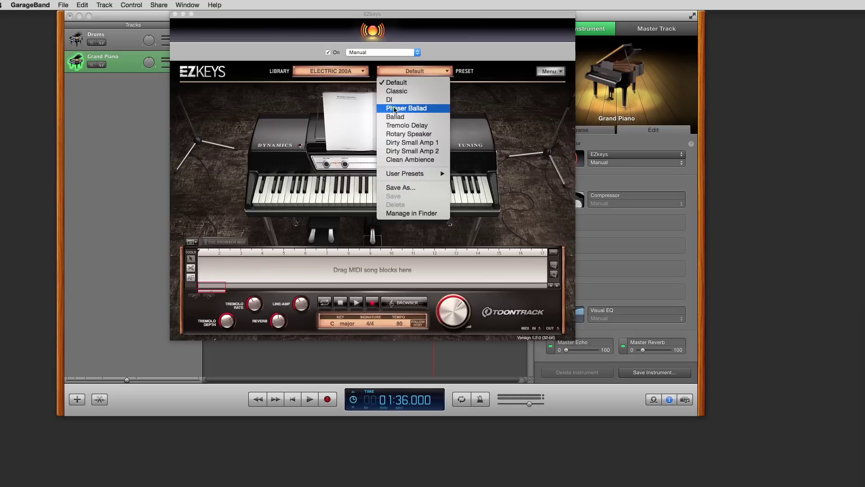
left_click(394, 108)
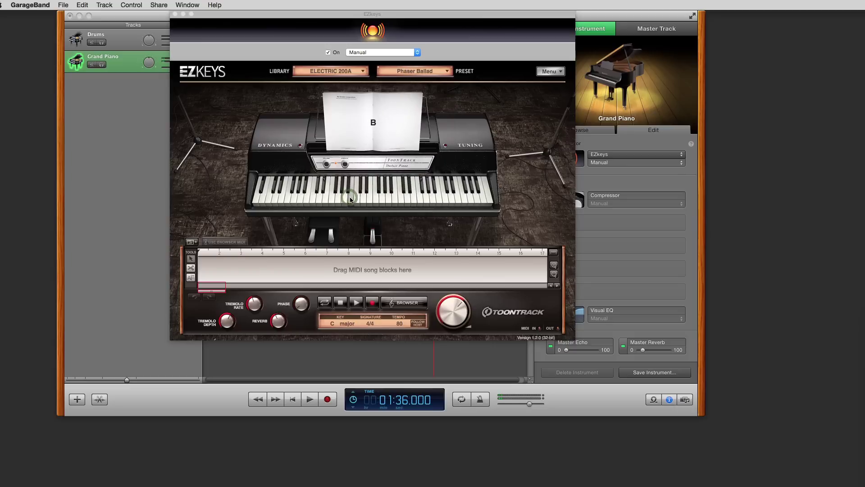
left_click(363, 201)
left_click(370, 201)
left_click(365, 198)
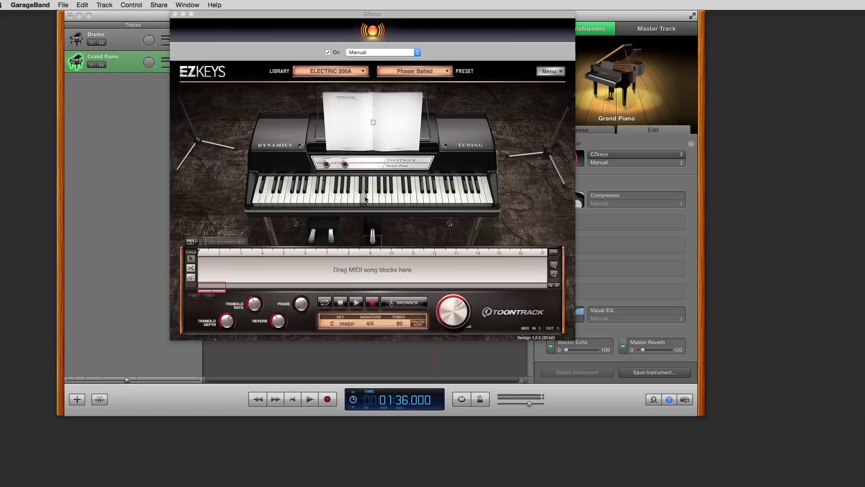
left_click(391, 201)
Step: Load the Rotary Speaker preset and audition it with a few notes
left_click(408, 71)
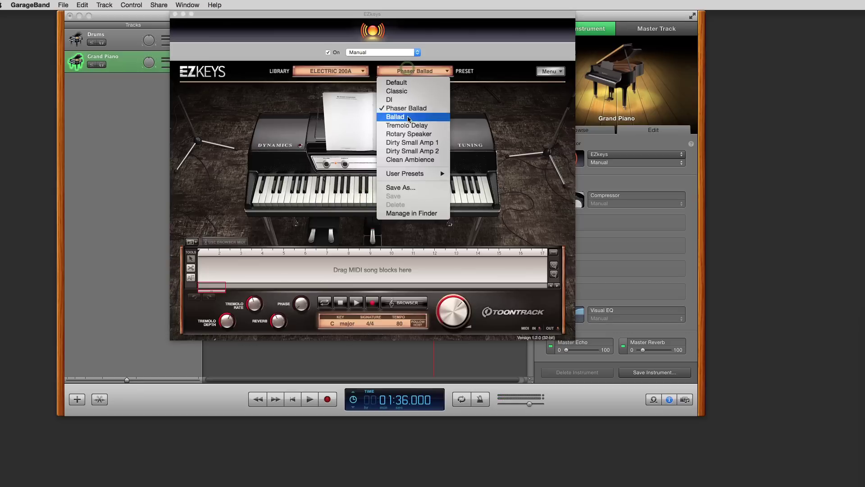
left_click(407, 134)
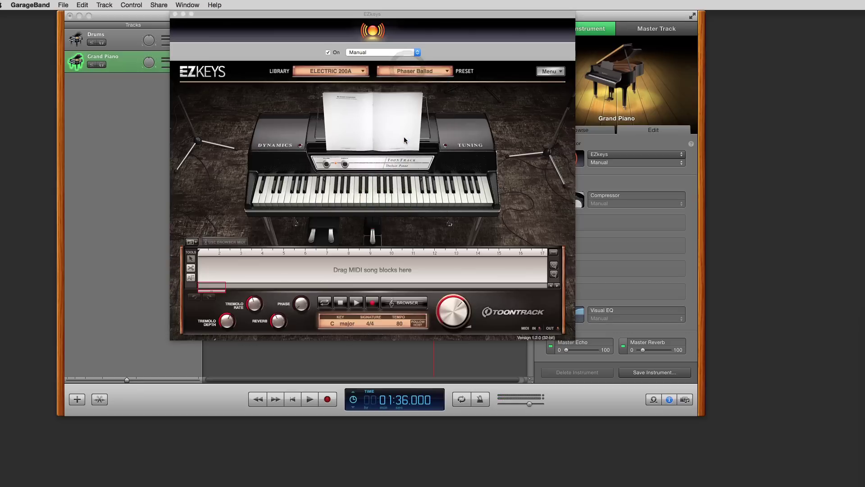
left_click(374, 197)
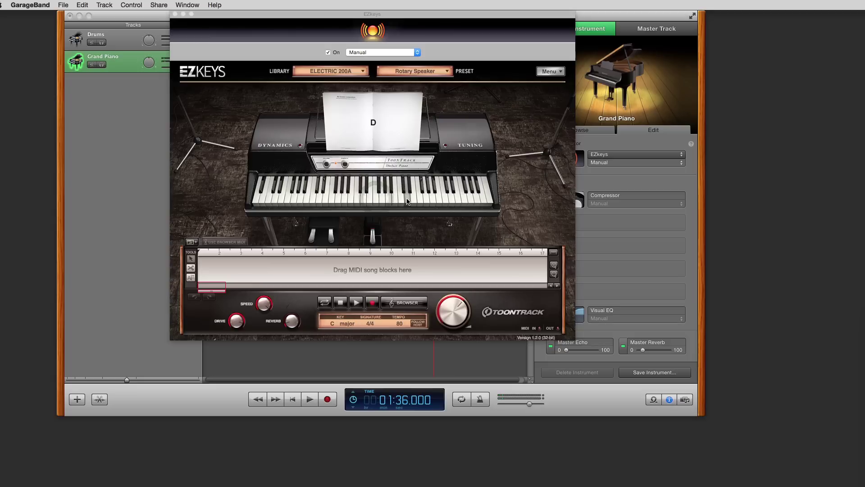
left_click(383, 200)
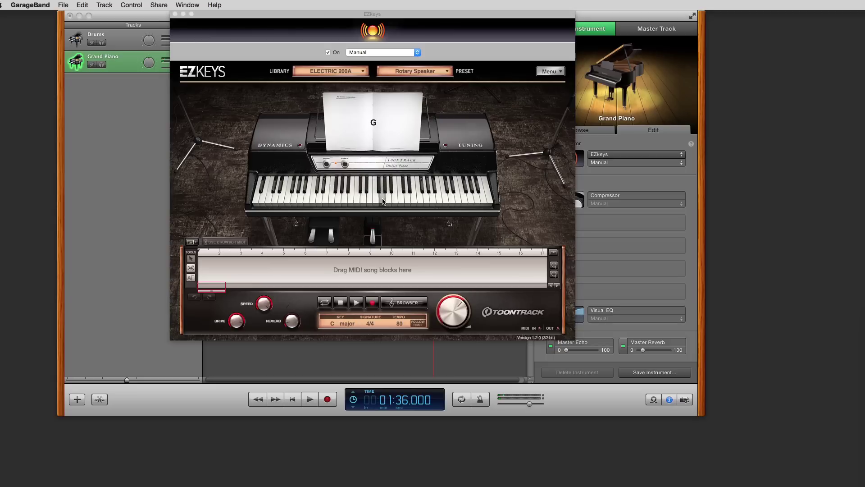
left_click(369, 201)
Step: Load the Tremolo Delay preset for the electric piano and audition it with several notes
left_click(414, 75)
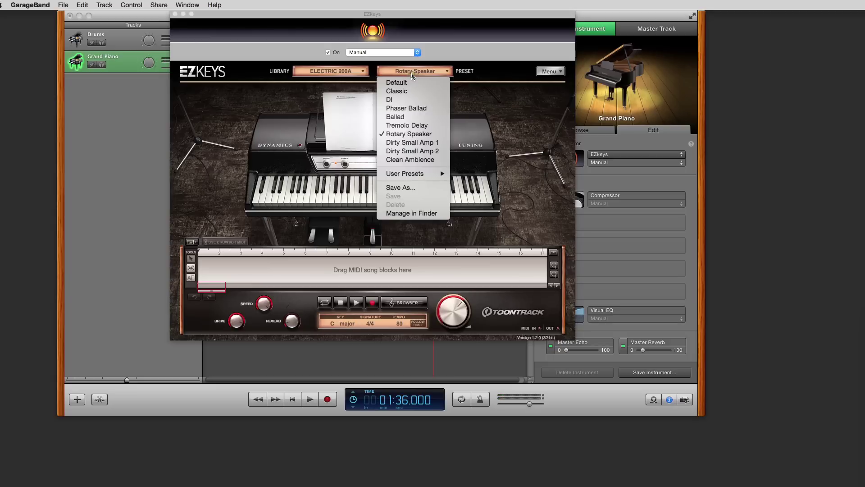
left_click(406, 126)
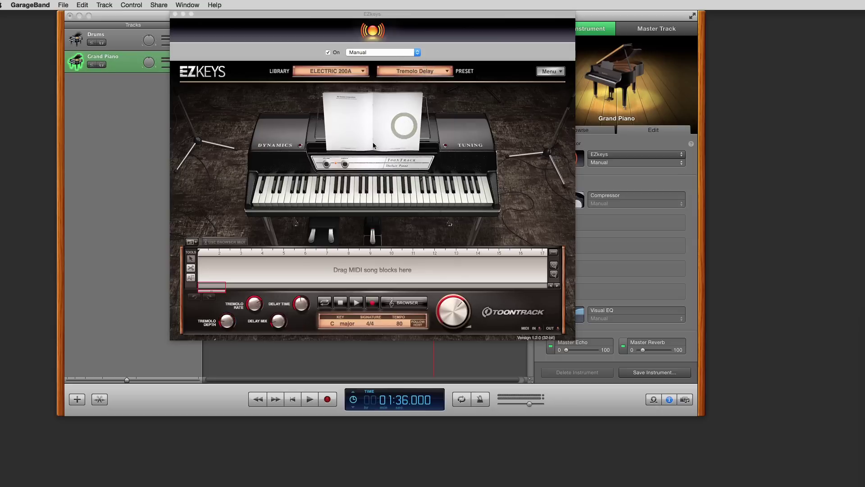
left_click(343, 202)
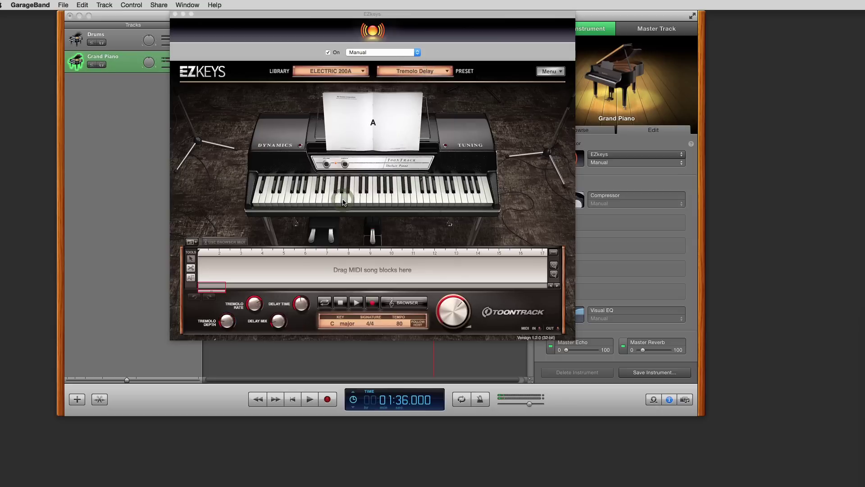
left_click(352, 200)
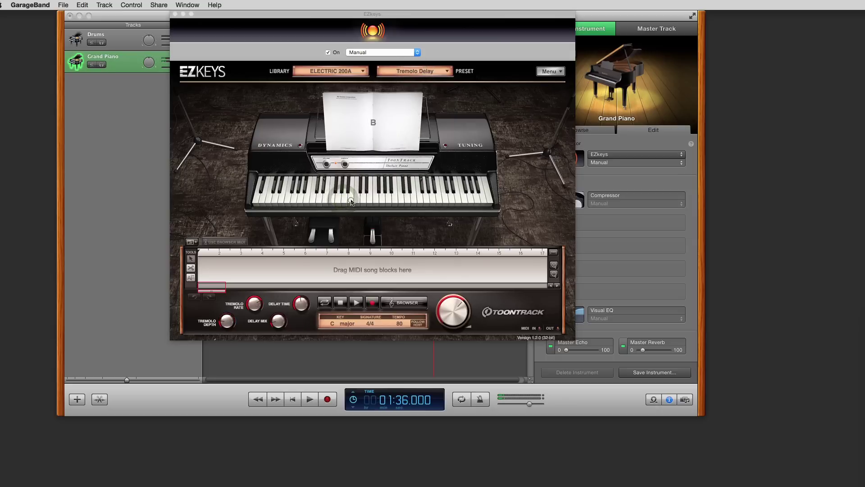
left_click(375, 200)
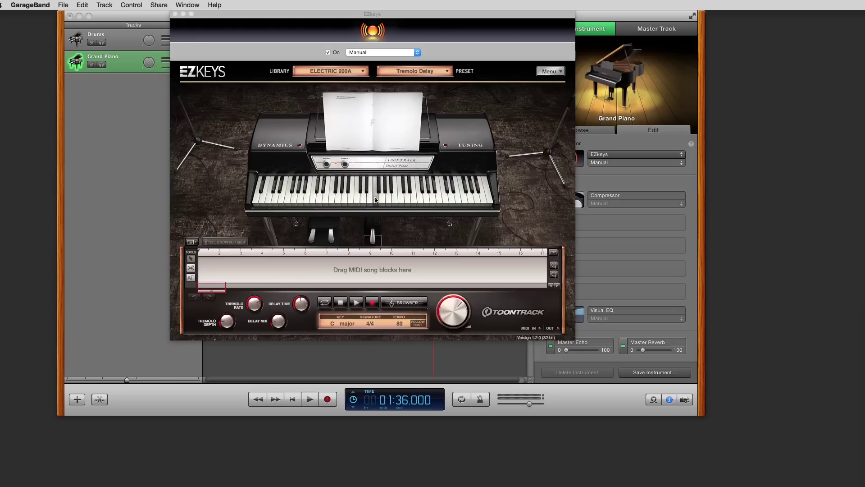
left_click(375, 200)
Step: Raise the Delay Mix slightly, test it with a note and lower the mix again
left_click_drag(278, 328, 278, 319)
left_click(401, 198)
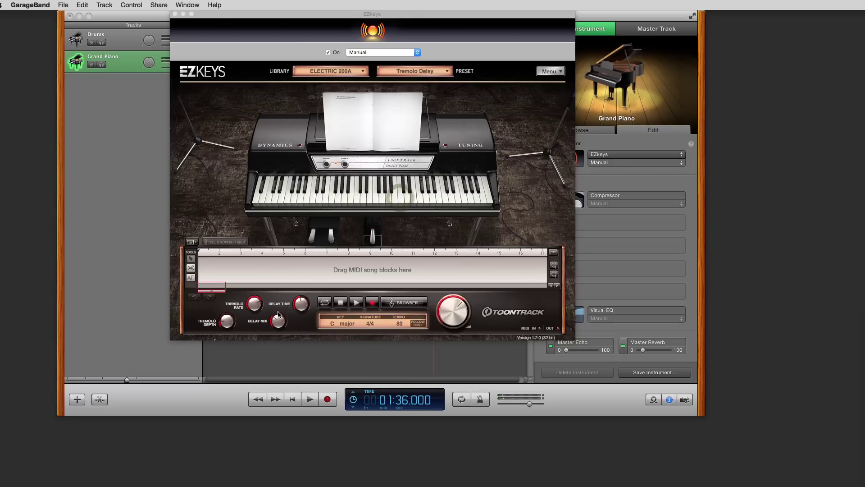
left_click_drag(276, 321, 276, 333)
Step: Raise the Tremolo Depth and lower the Tremolo Rate to about 43.5%, playing a note after each adjustment
left_click_drag(225, 323, 224, 313)
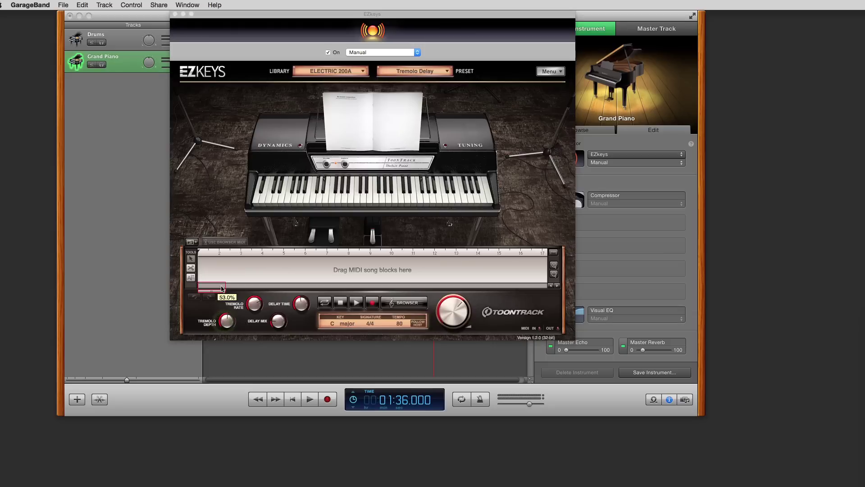
left_click(391, 204)
left_click_drag(251, 306, 253, 336)
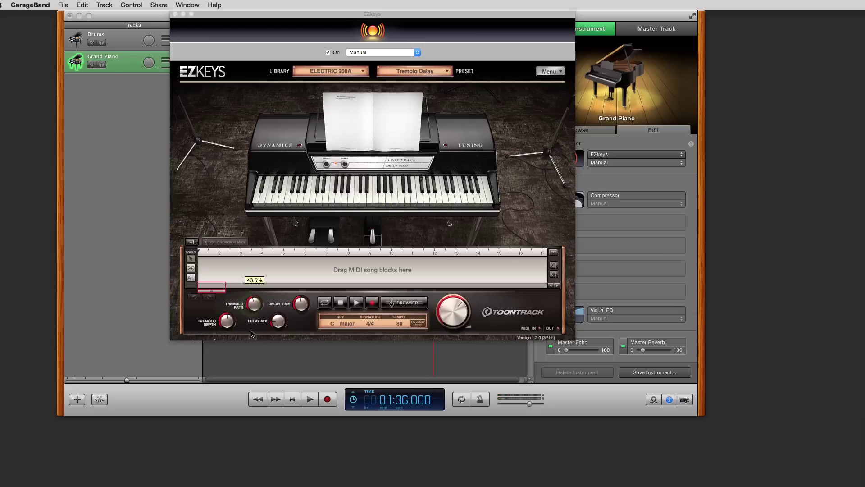
left_click(393, 194)
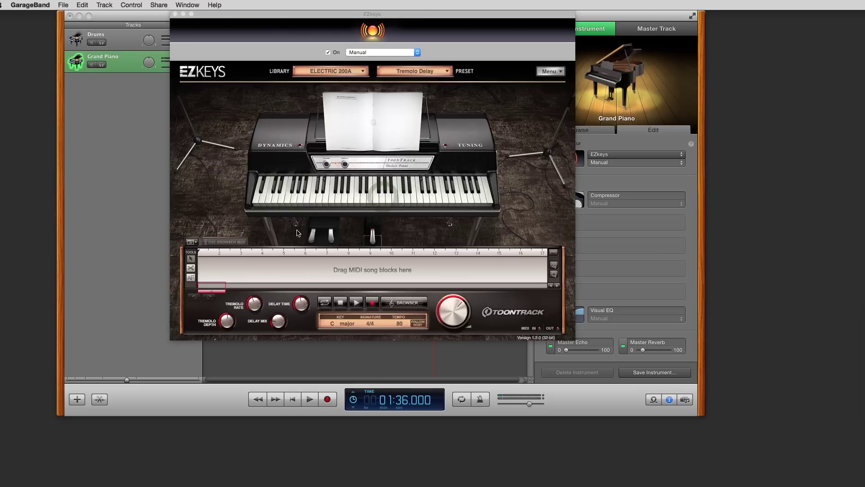
mouse_move(225, 321)
left_mouse_down()
mouse_move(224, 333)
mouse_move(223, 318)
left_mouse_up()
left_click(372, 200)
Step: Open the EZkeys MIDI browser and look through the Music Theory Examples, Blues and Country libraries
left_click(402, 303)
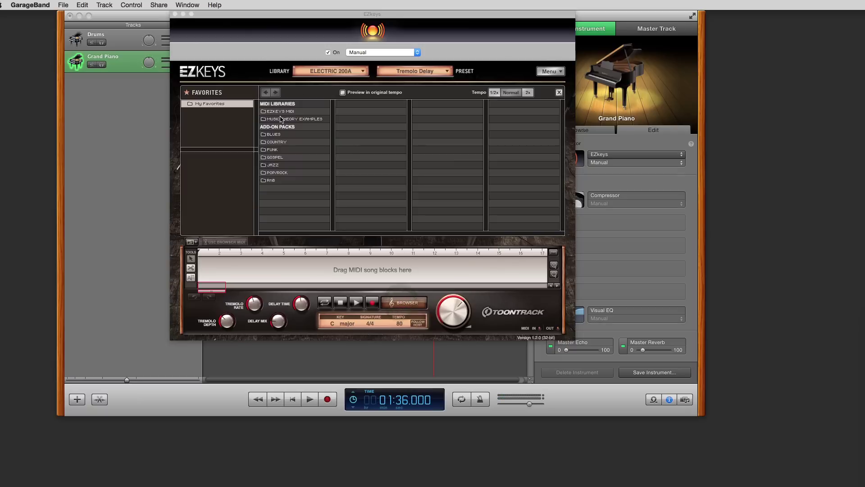
left_click(280, 119)
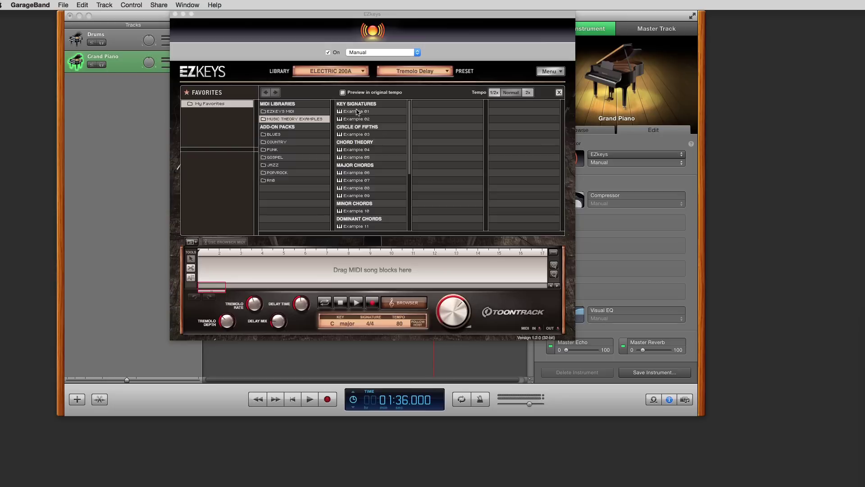
left_click(274, 134)
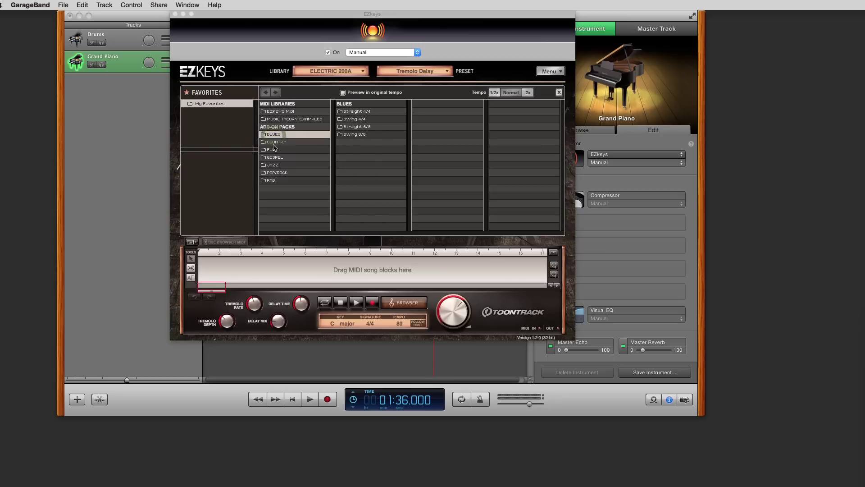
left_click(274, 142)
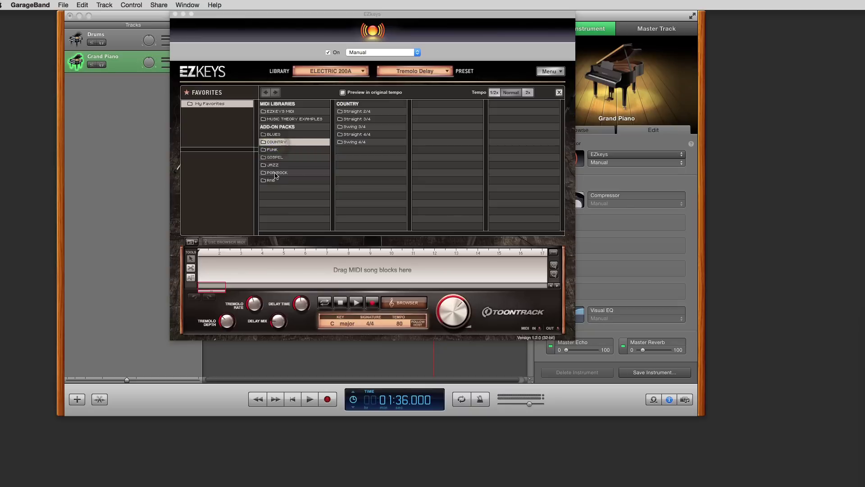
Step: Audition Variations 01 and 04 of the Used to Play U 76 BPM verse in the R&B Straight 4/4 pack
left_click(278, 180)
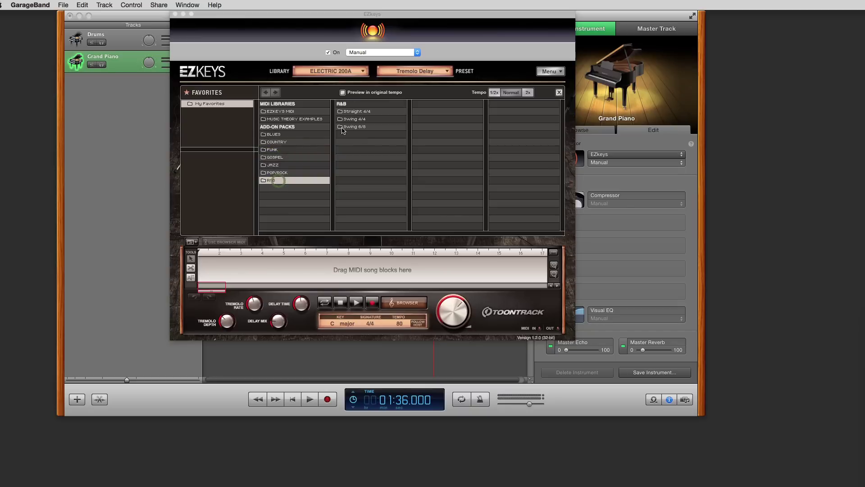
left_click(358, 112)
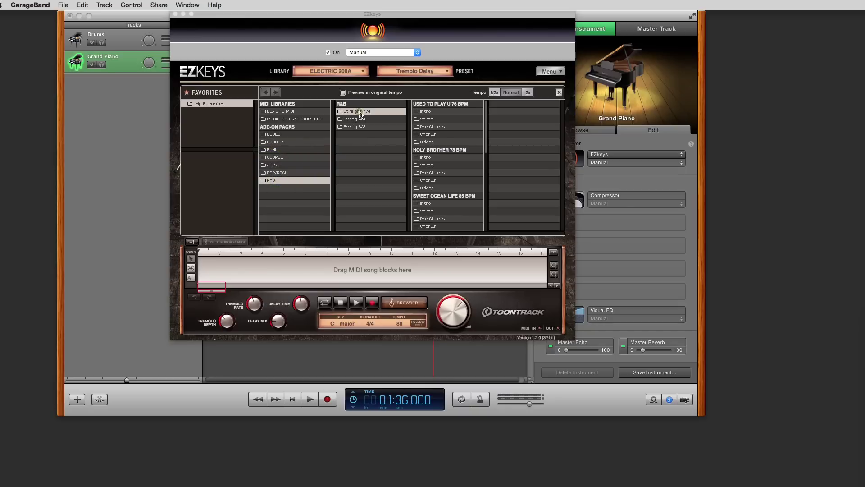
left_click(431, 120)
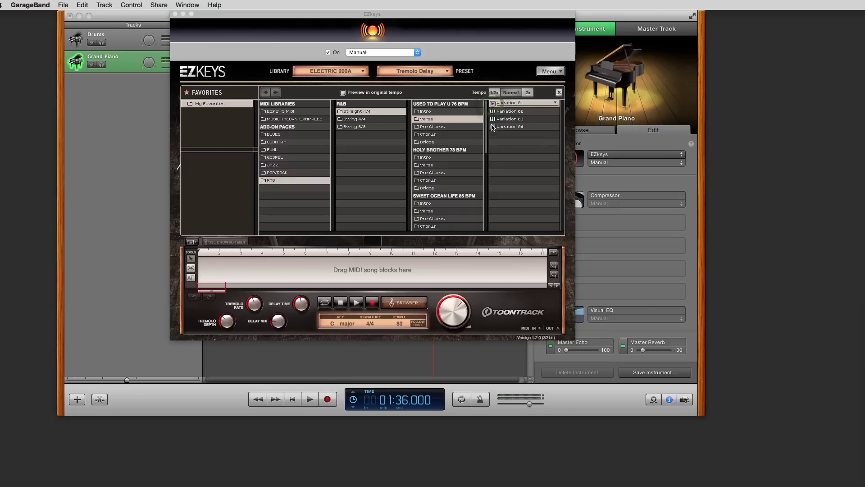
left_click(499, 128)
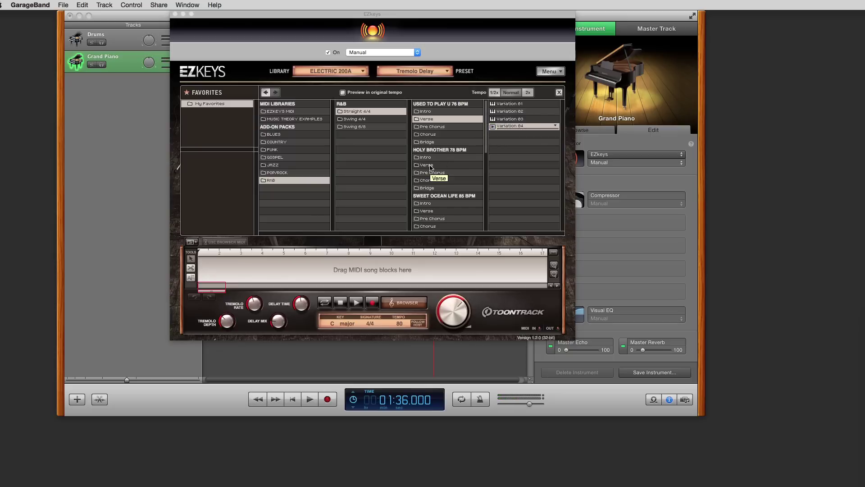
Step: Audition Variation 03 of the Sweet Ocean Life 85 BPM verse in the R&B Straight 4/4 pack
scroll(439, 174, "down", 3)
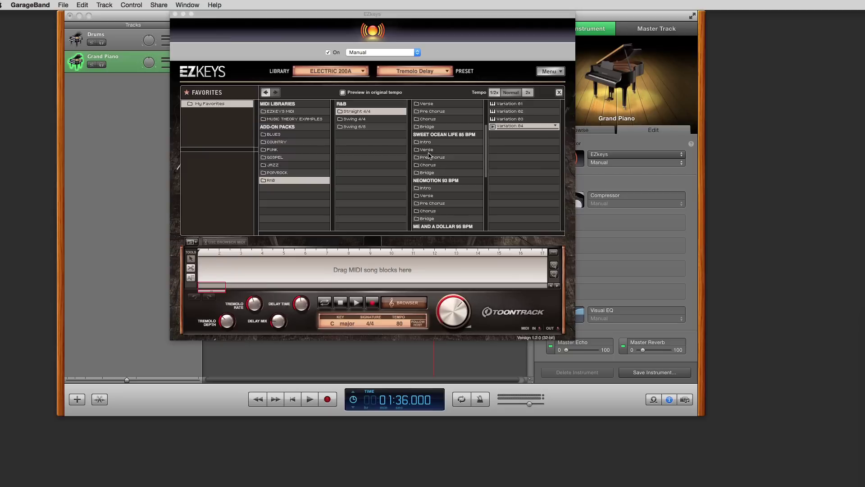
left_click(442, 151)
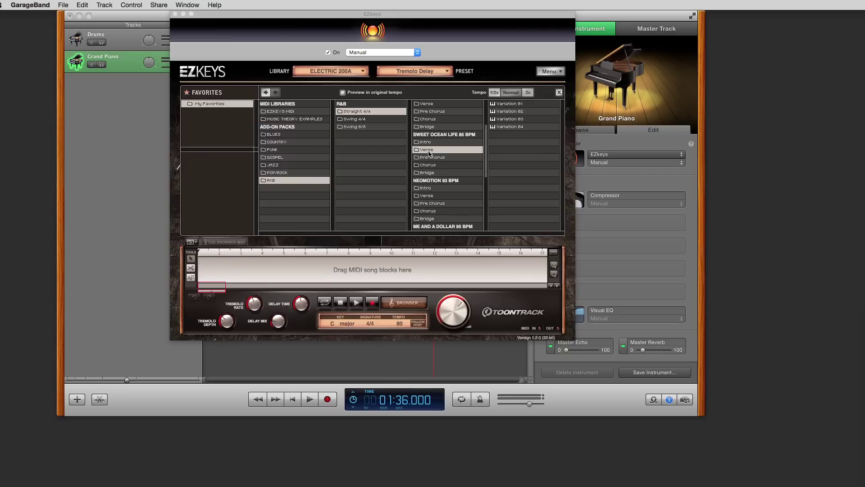
left_click(493, 119)
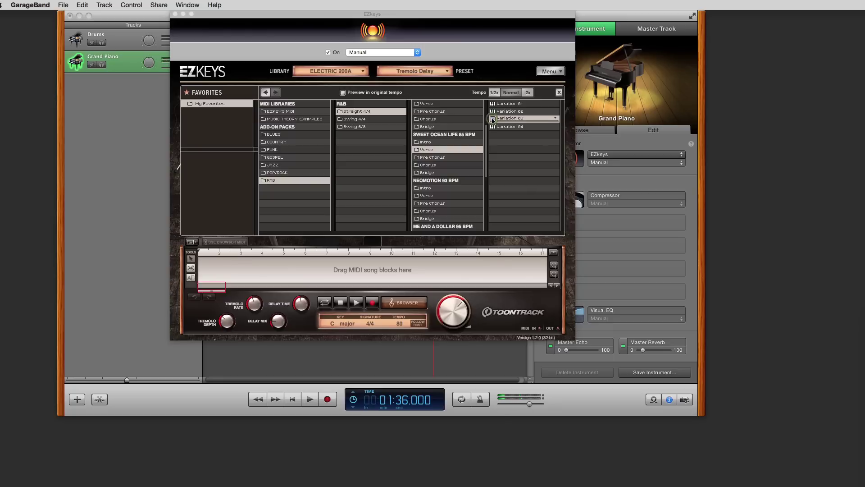
Step: Find the Slow Push 94 BPM verse variations in the EZkeys MIDI library's Pop/Rock Straight 4/4 folder
left_click(289, 113)
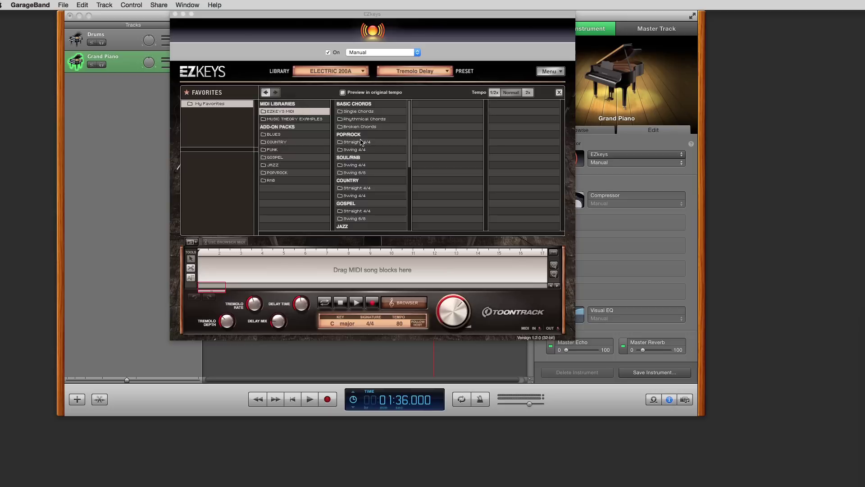
scroll(361, 142, "down", 3)
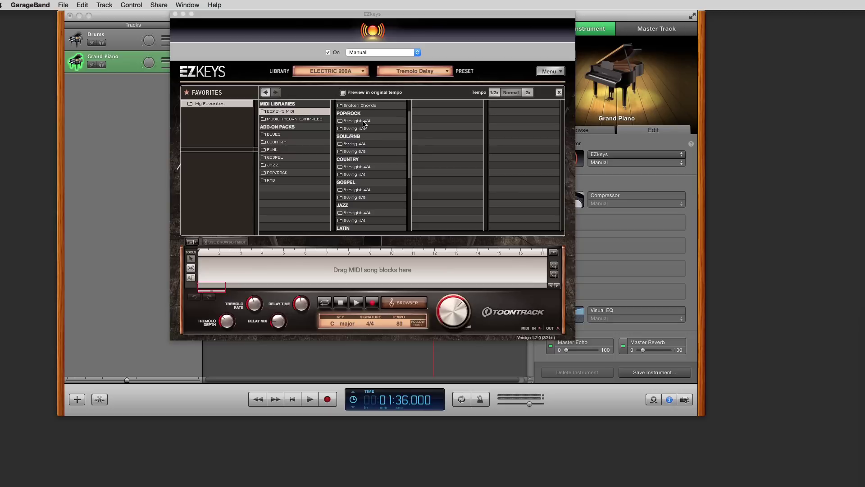
left_click(364, 123)
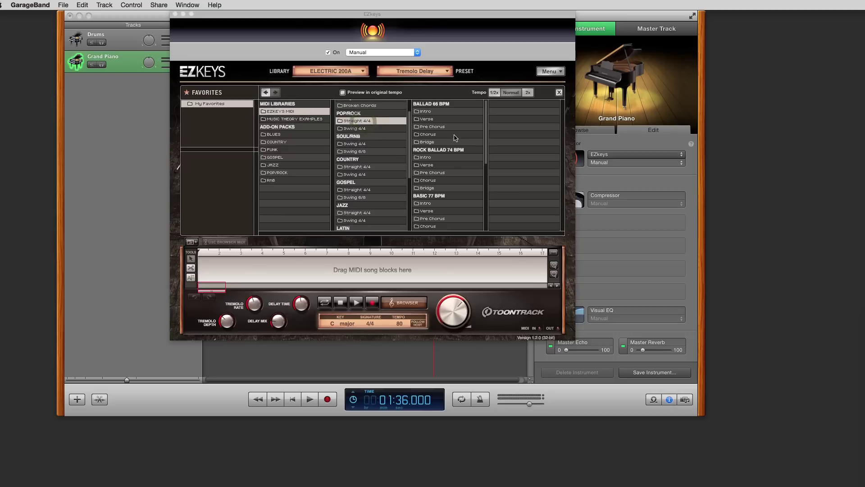
scroll(460, 138, "down", 12)
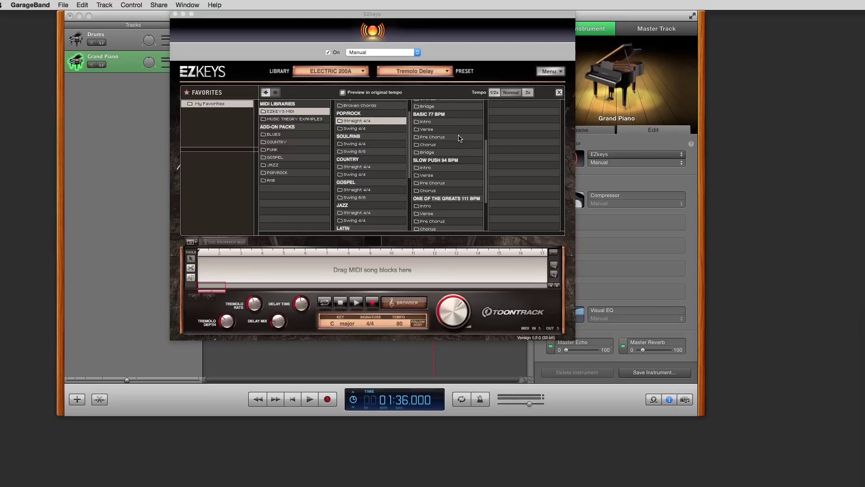
scroll(459, 138, "up", 2)
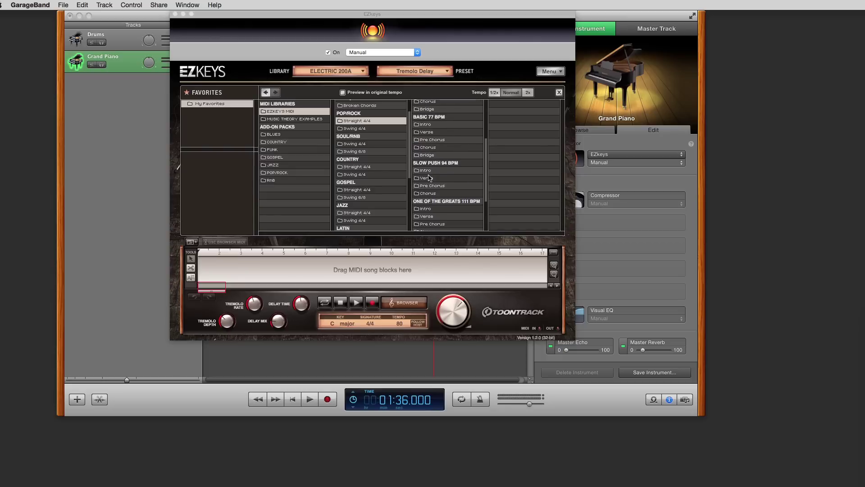
left_click(428, 178)
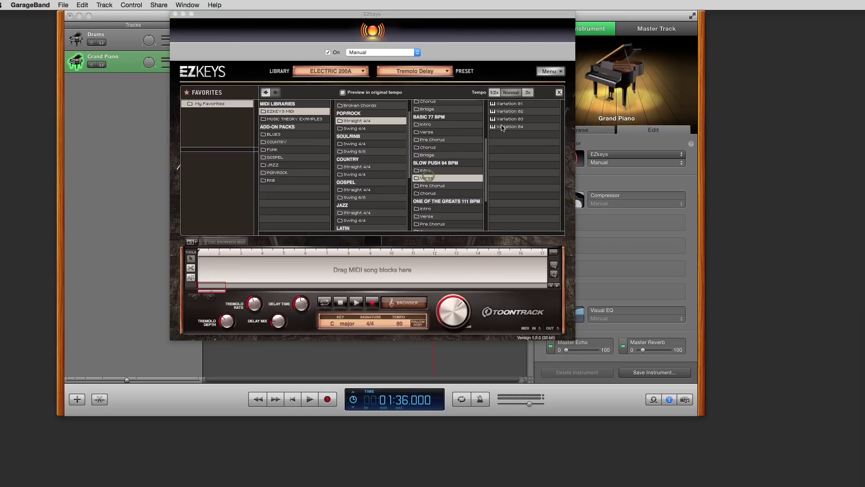
Step: Audition Variations 01, 04 and 02 of the Slow Push verse and place Variation 02 at the start of the song timeline
left_click(493, 103)
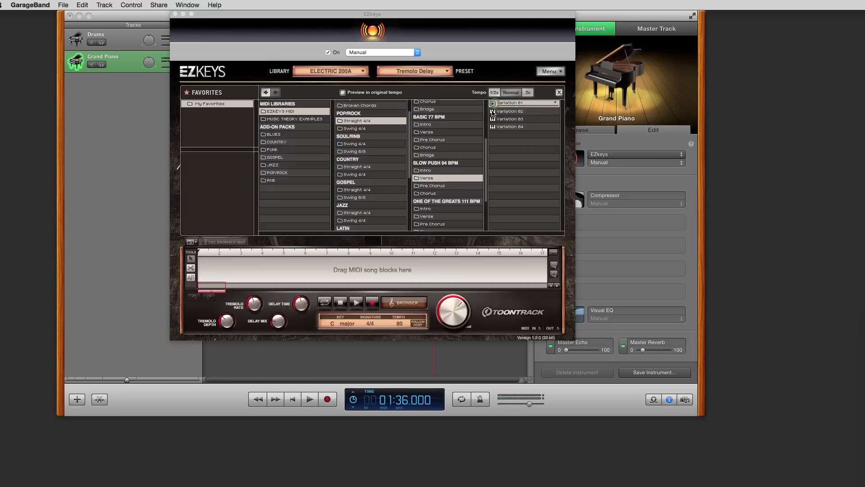
left_click(493, 128)
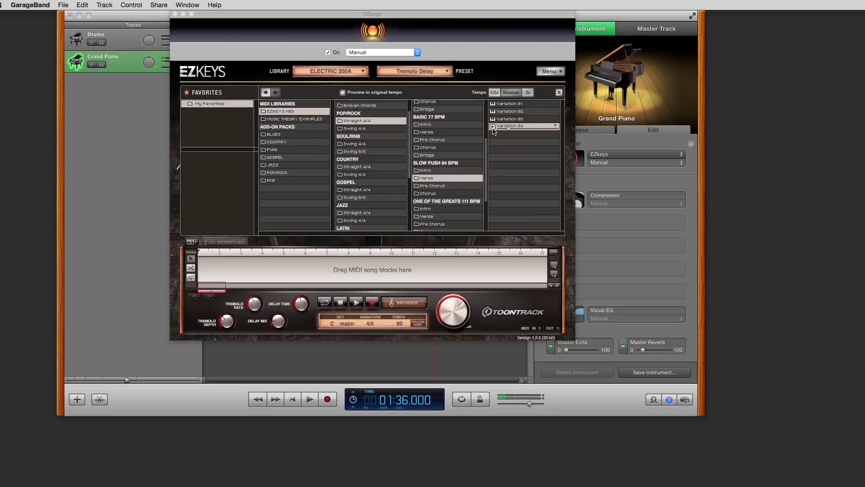
left_click(493, 128)
left_click(500, 114)
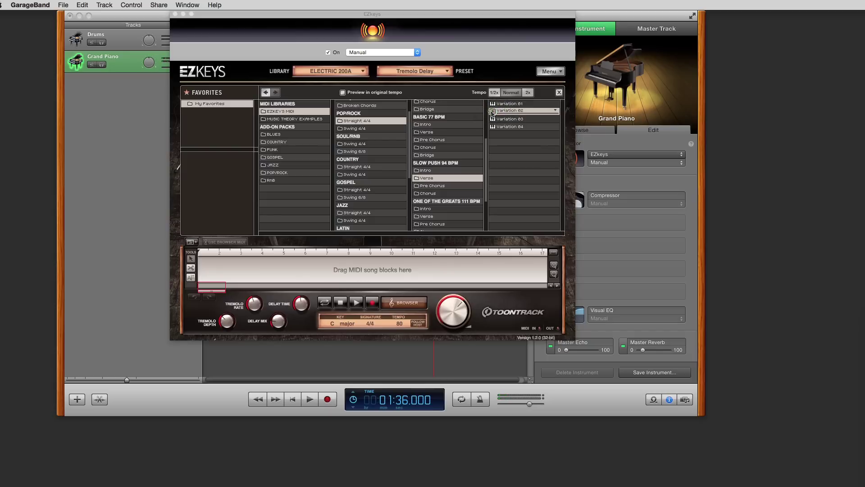
left_click_drag(492, 113, 190, 257)
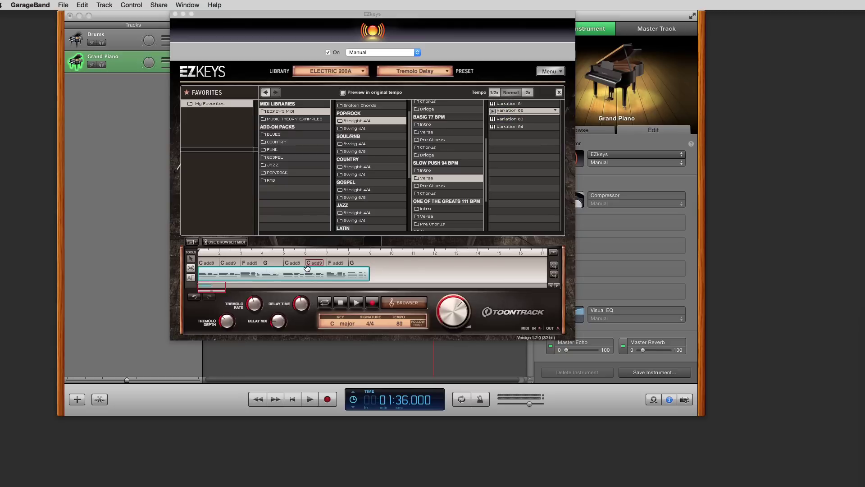
mouse_move(223, 288)
left_mouse_down()
mouse_move(247, 287)
mouse_move(227, 287)
left_mouse_up()
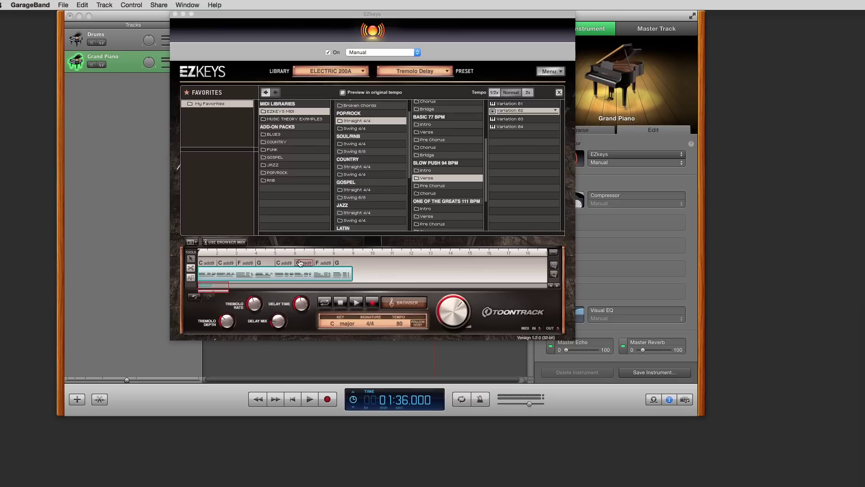
Step: Change the first chord of the MIDI block to Dm7 using the chord wheel
left_click(204, 264)
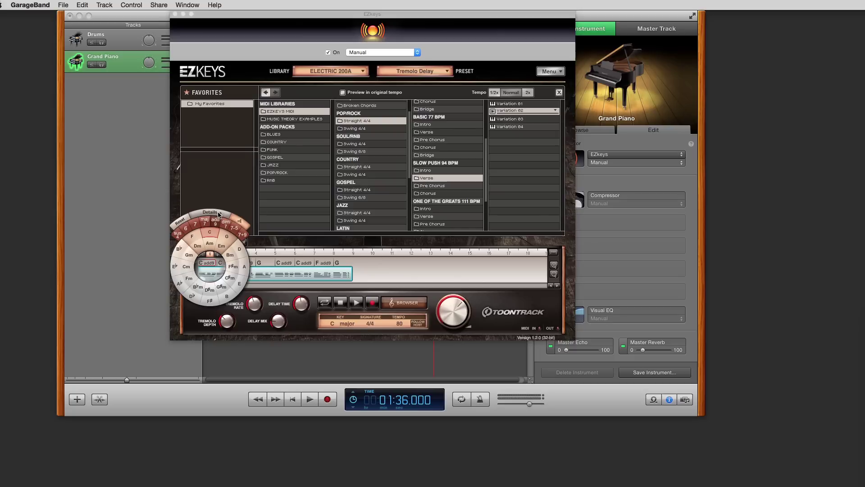
left_click(196, 246)
left_click(195, 223)
left_click(265, 245)
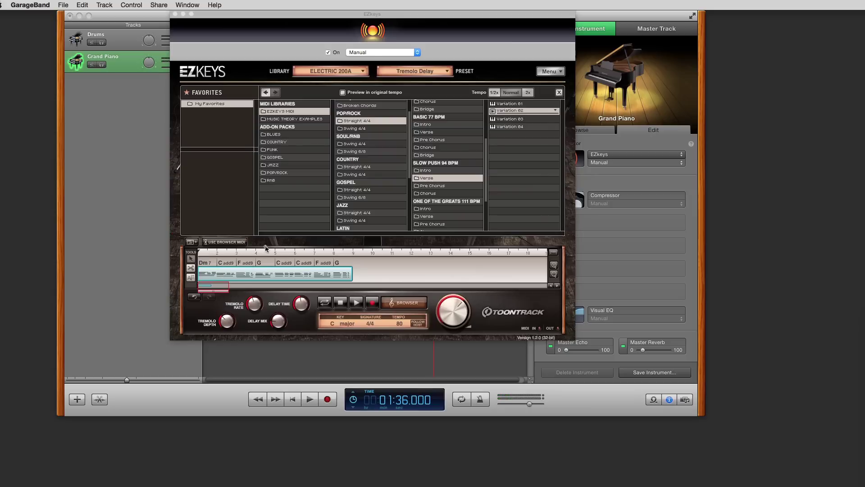
Step: Change the second chord of the MIDI block to G7 using the chord wheel
left_click(226, 266)
left_click(241, 238)
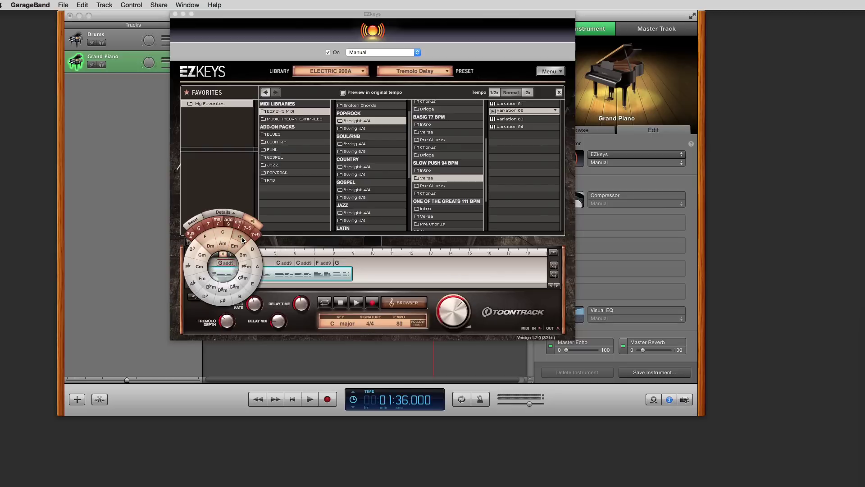
left_click(241, 239)
left_click(207, 224)
Step: Expand the chord details for the G7 chord and try different inversions and octave positions
left_click(234, 213)
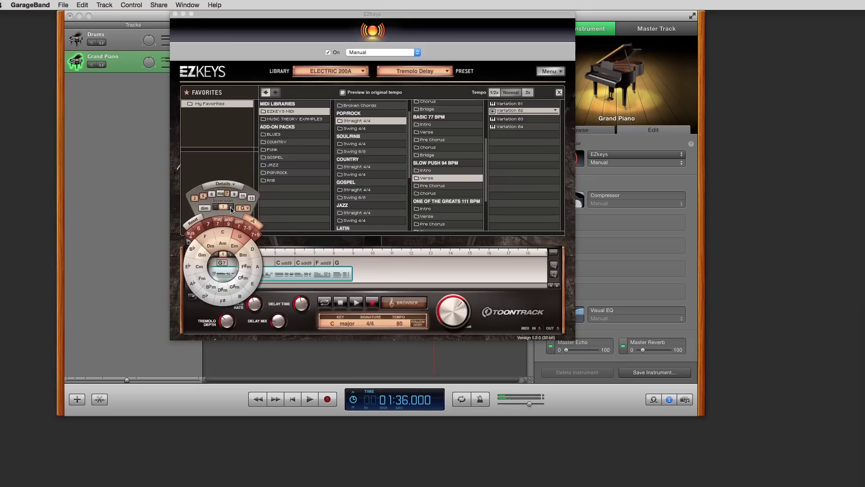
left_click(231, 209)
left_click(216, 208)
left_click(230, 257)
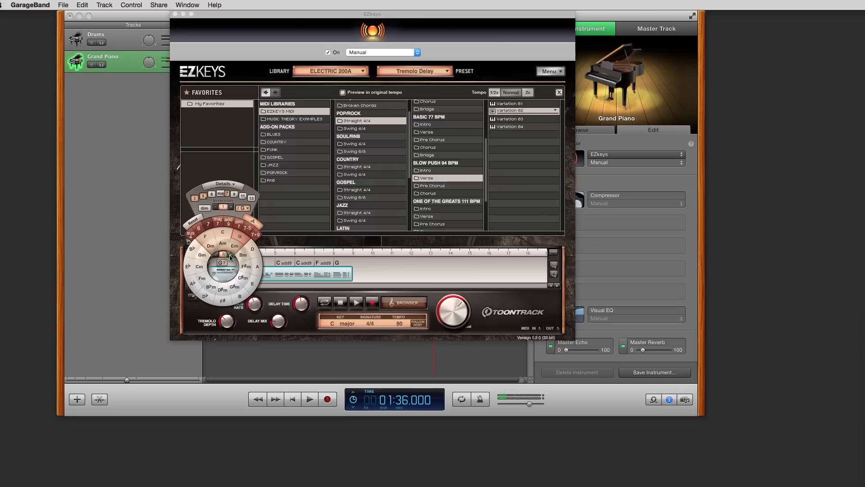
left_click(216, 255)
left_click(216, 256)
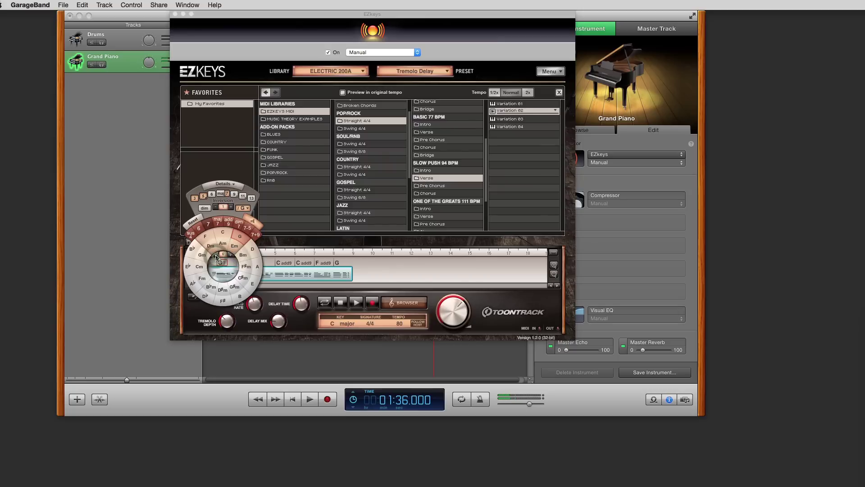
left_click(216, 256)
left_click(216, 256)
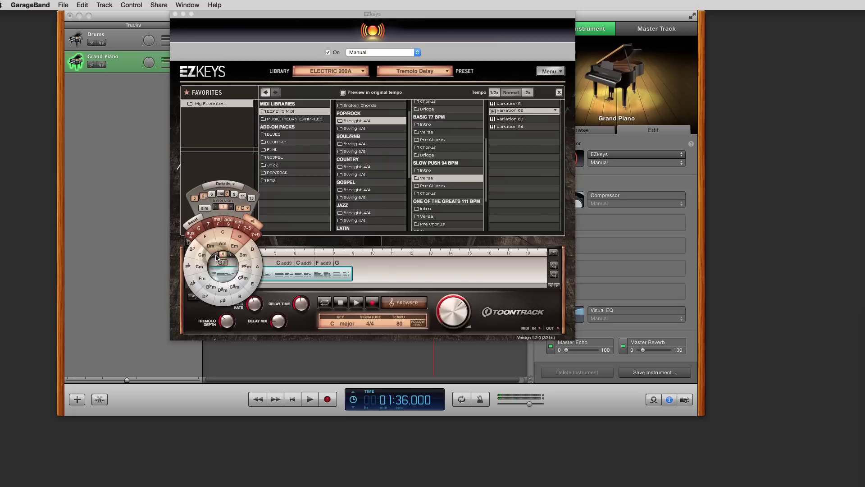
left_click(279, 244)
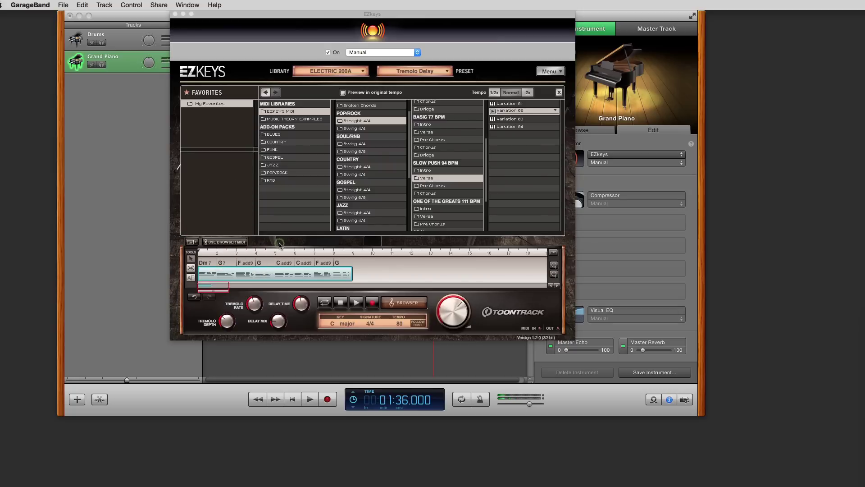
Step: Change the third chord's root to C and add the major seventh to make it C maj9
left_click(248, 264)
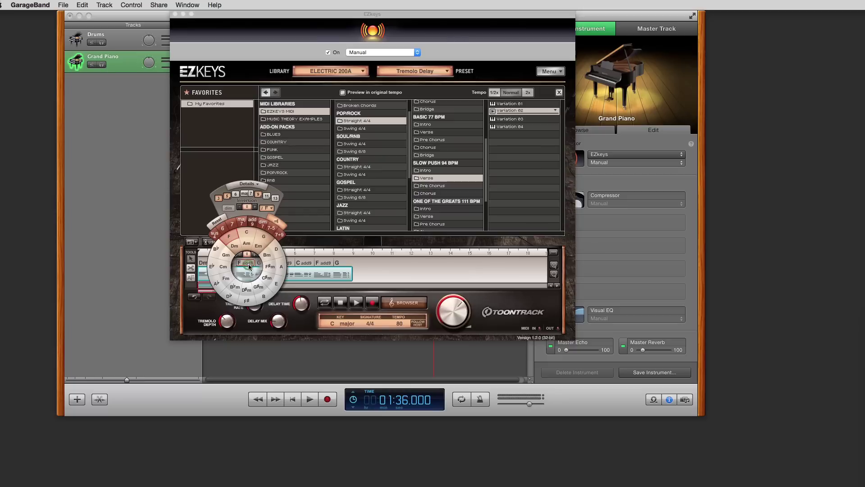
left_click(247, 235)
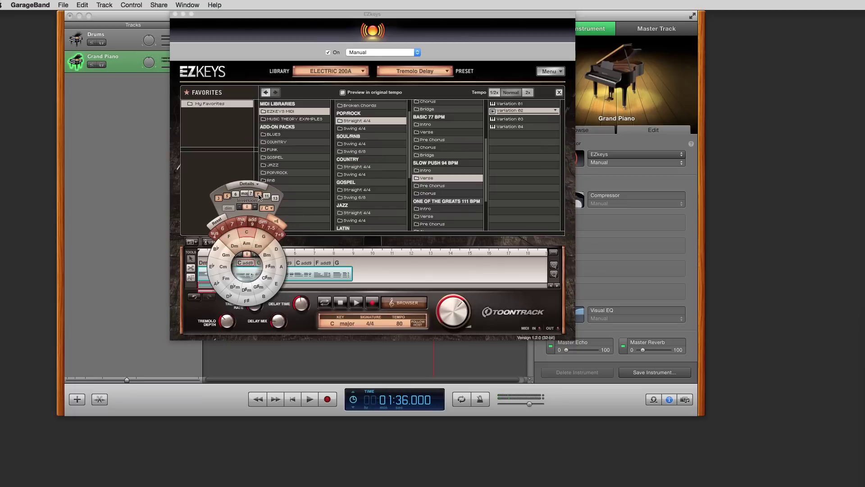
left_click(245, 193)
Step: Adjust the octave and raise the inversion of the C maj9 chord, toggling the ninth off and back on to compare
left_click(255, 257)
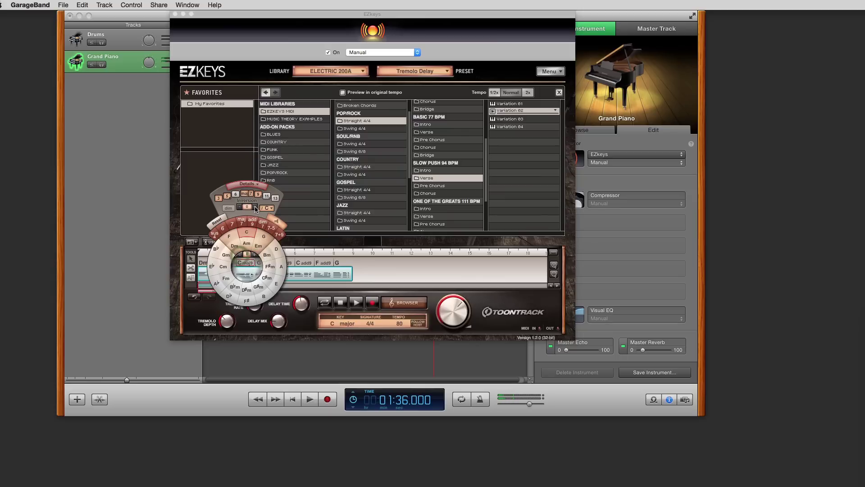
left_click(255, 207)
left_click(259, 195)
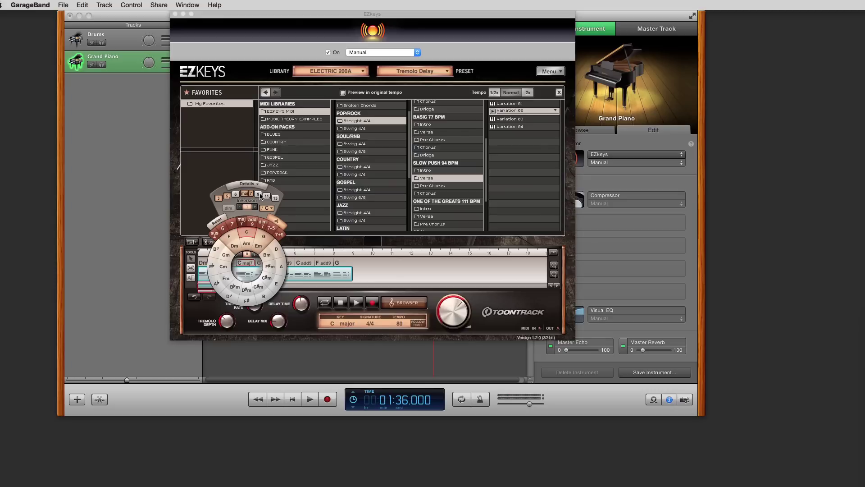
left_click(259, 195)
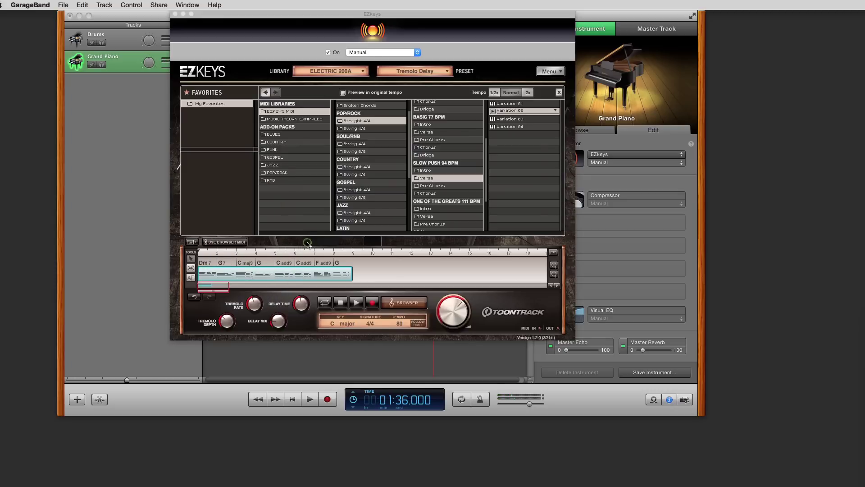
Step: Change the fourth chord of the MIDI block to F maj7
left_click(260, 266)
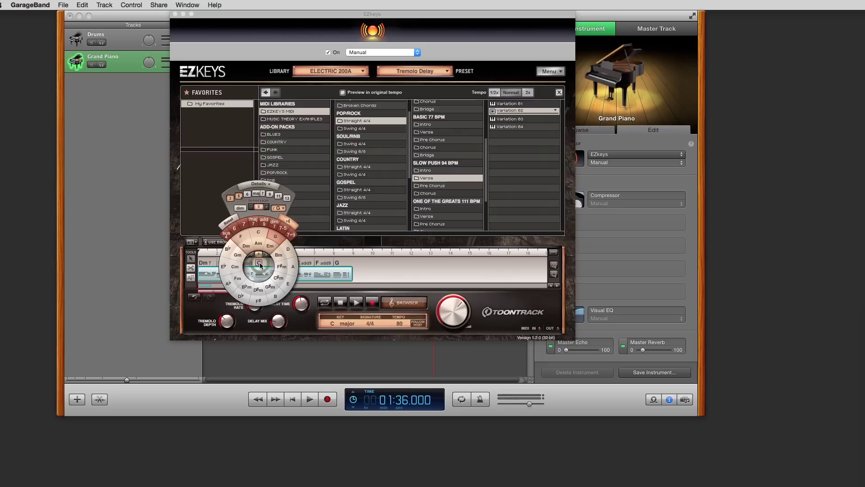
left_click(245, 238)
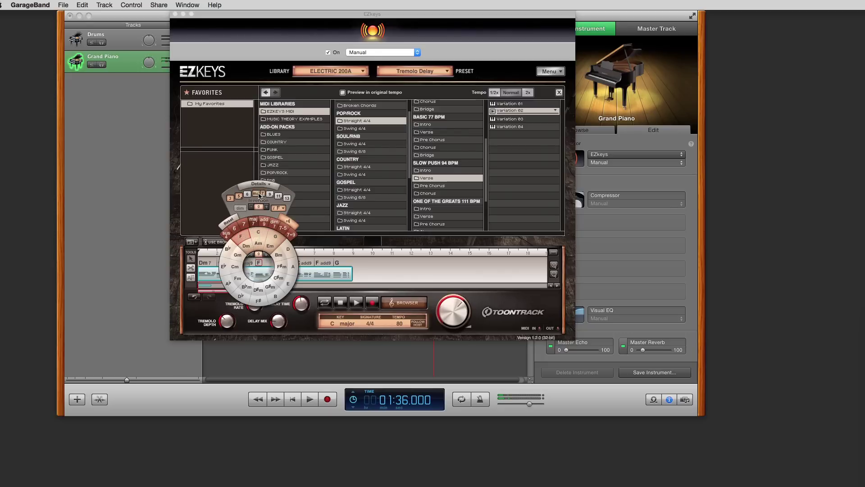
left_click(260, 195)
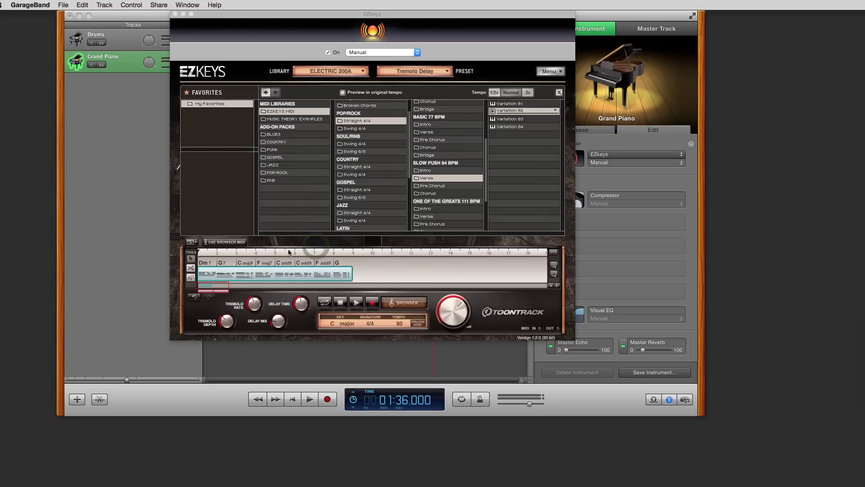
Step: Split the MIDI block at bar 5 and randomize the chords of the second half
left_click(190, 270)
left_click(257, 274)
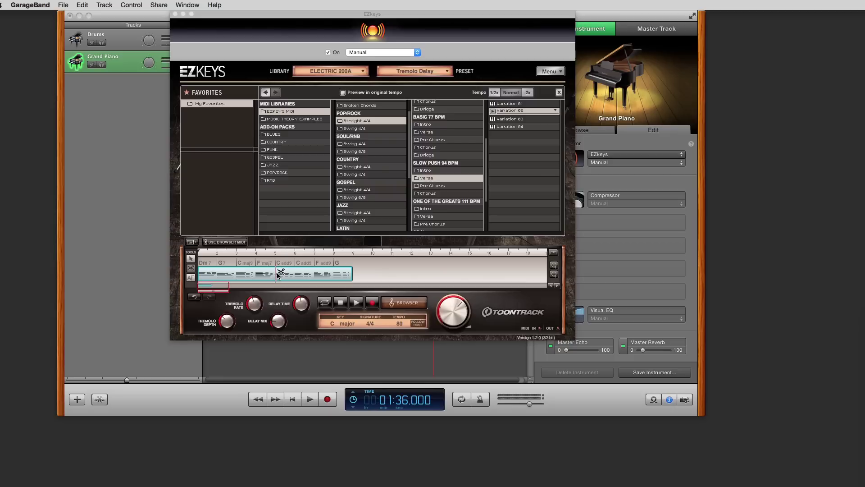
left_click(278, 275)
left_click(193, 259)
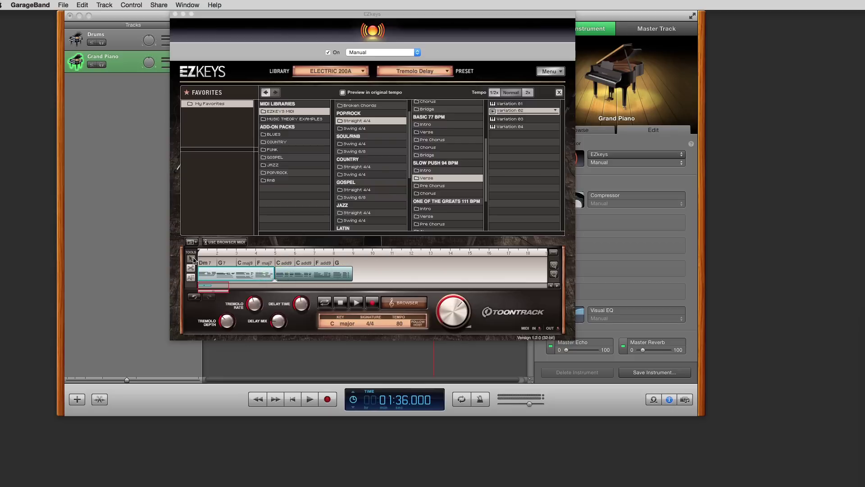
right_click(294, 275)
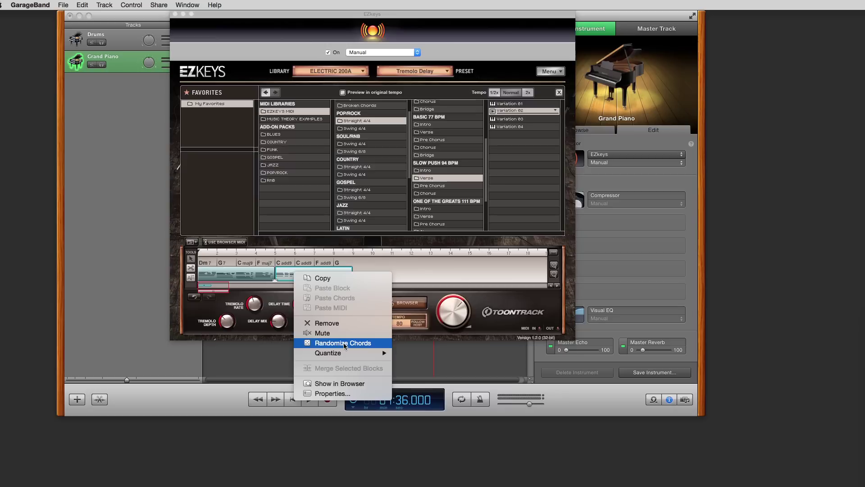
left_click(344, 343)
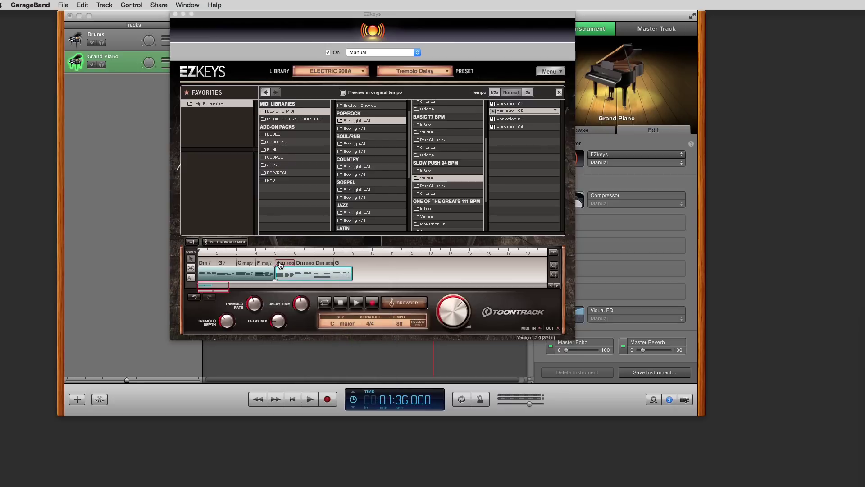
Step: Remove the second half of the split block, then undo back to the single, unsplit MIDI block
right_click(305, 270)
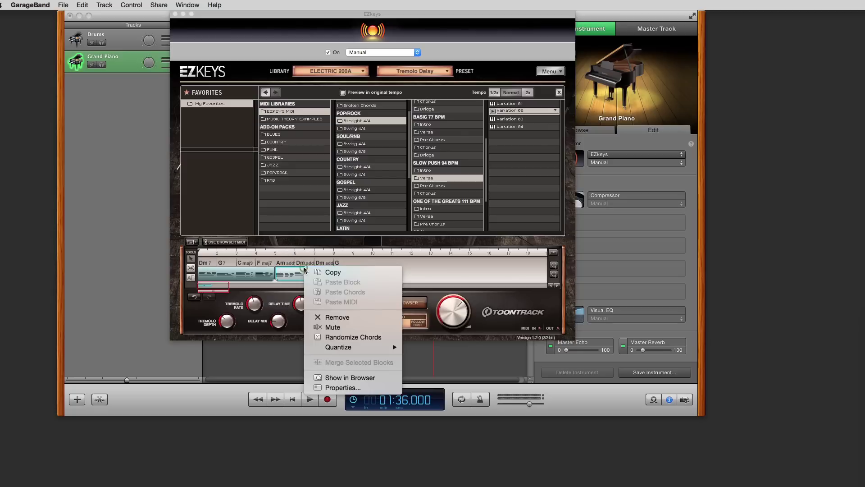
left_click(336, 318)
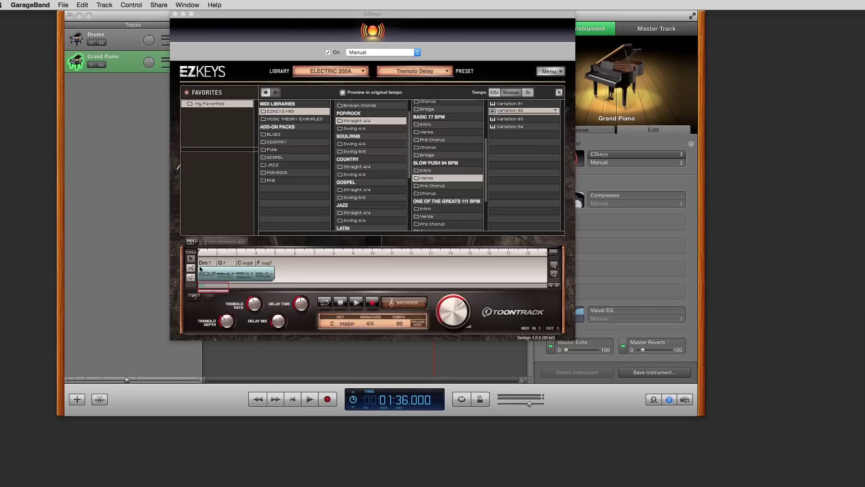
left_click(193, 298)
left_click(192, 297)
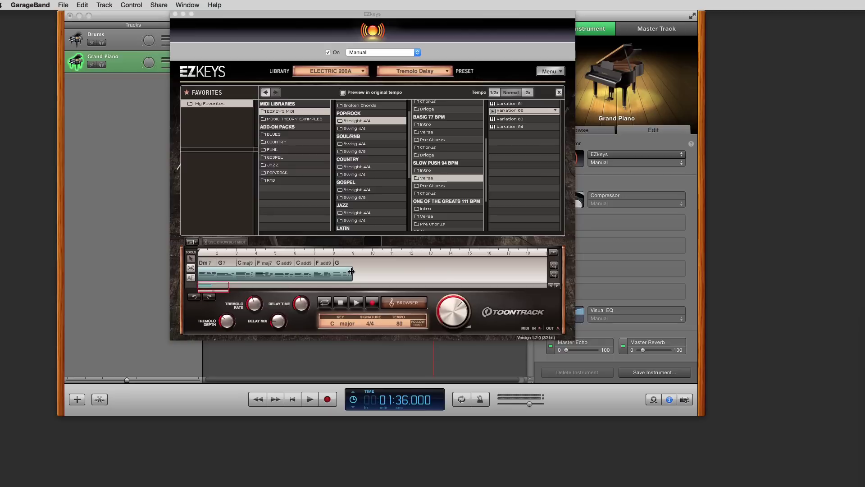
Step: Trim the end of the MIDI block back to bar 5 and briefly play the four-bar result
left_click_drag(352, 270, 275, 266)
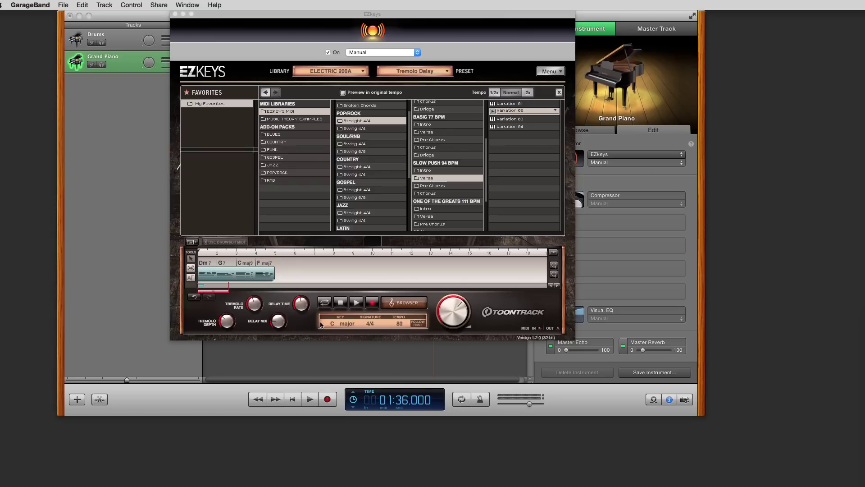
left_click(356, 305)
left_click(341, 304)
Step: Move the EZkeys window aside to reveal the track timeline and set GarageBand's time display to Measures
left_click_drag(314, 17, 522, 30)
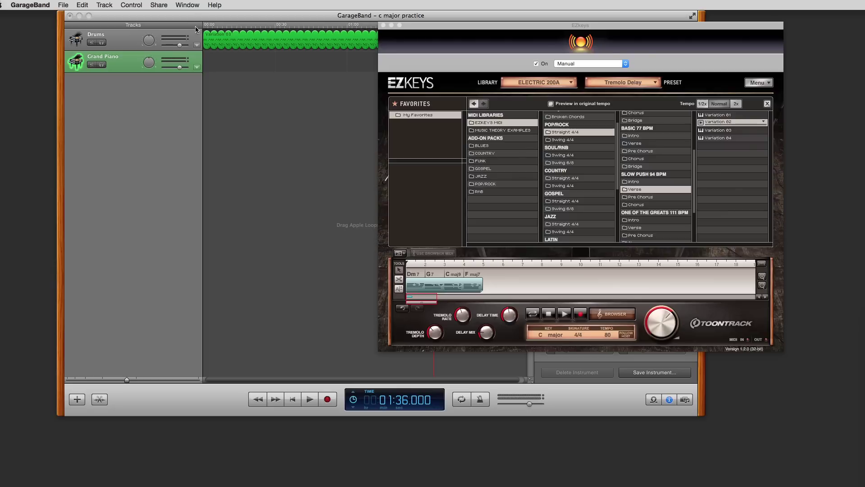
left_click(354, 395)
left_click(354, 399)
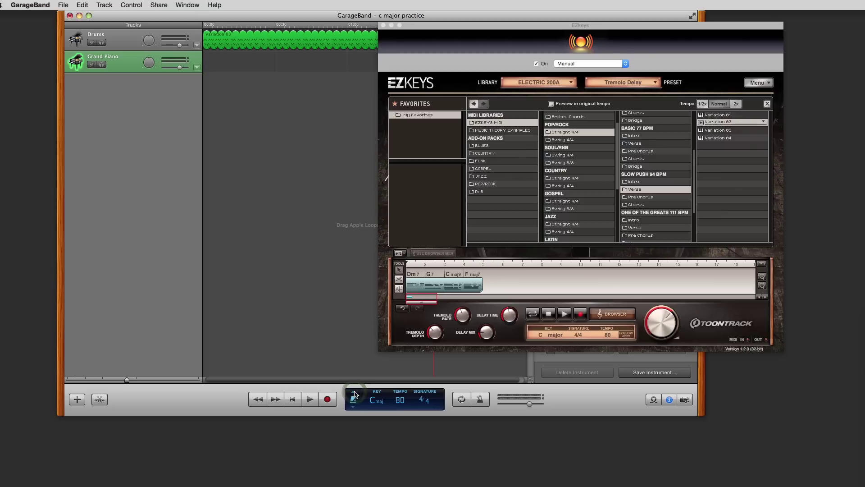
left_click(355, 401)
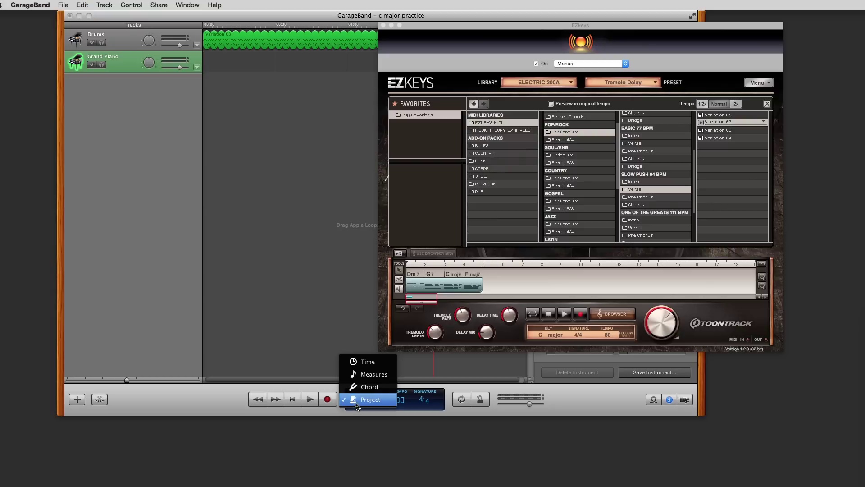
left_click(365, 381)
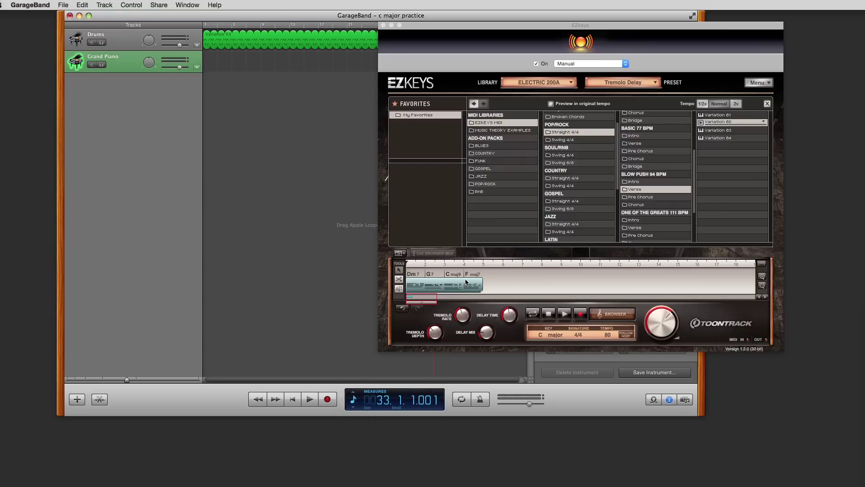
Step: Move the playhead to bar 1 and play the drums together with the four-bar EZkeys progression
left_click(310, 400)
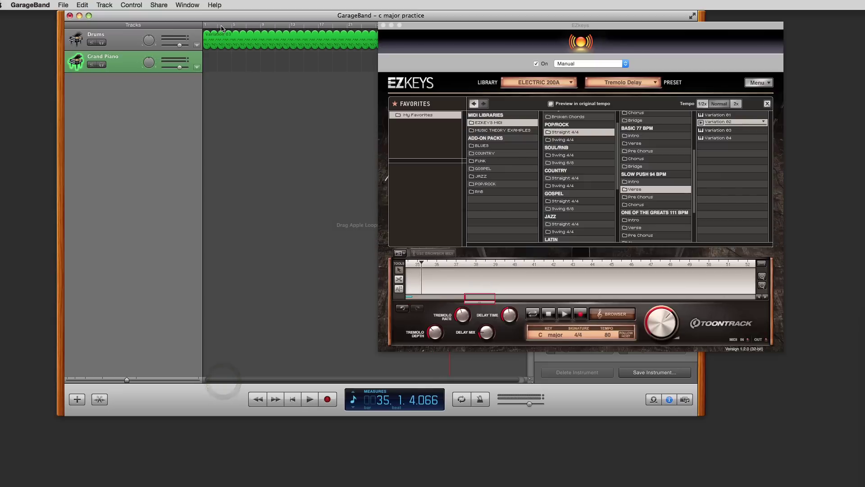
left_click_drag(222, 26, 198, 24)
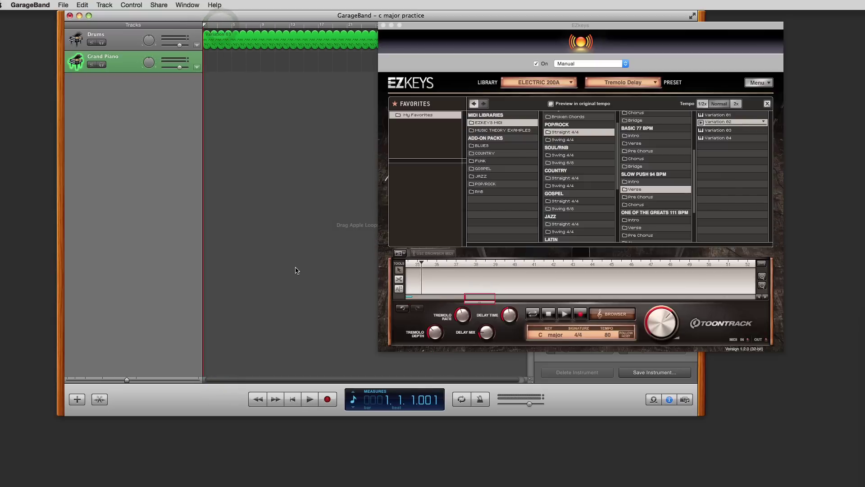
left_click(309, 400)
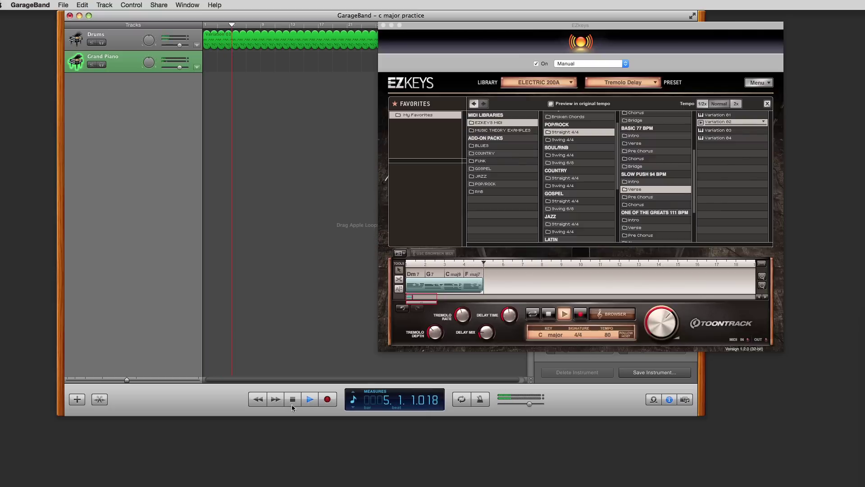
left_click(292, 399)
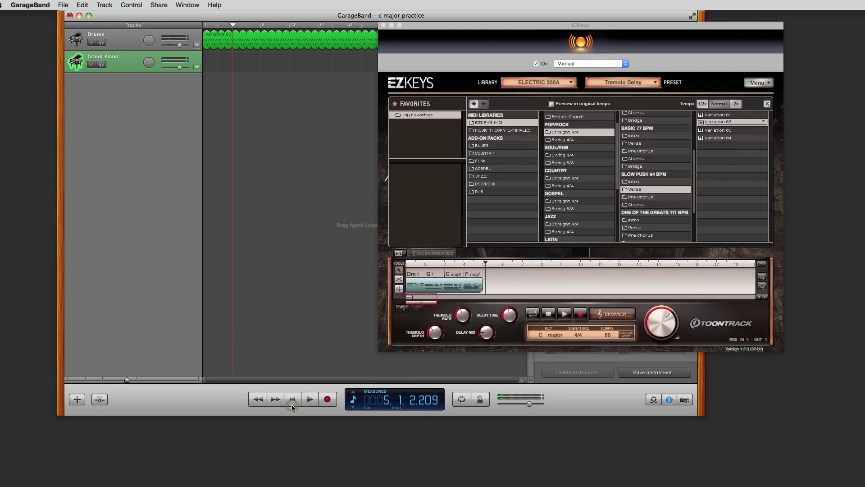
Step: Duplicate the four-bar chord block directly behind the original at bar 5, then undo the copy
right_click(465, 289)
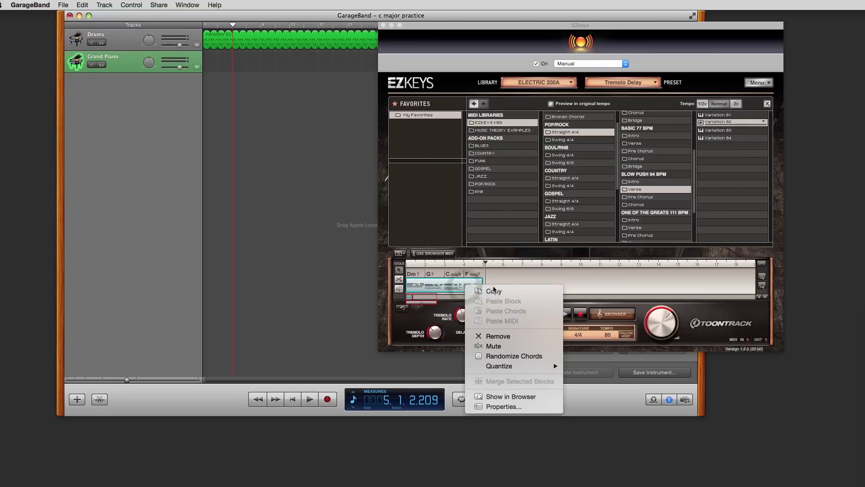
left_click(478, 273)
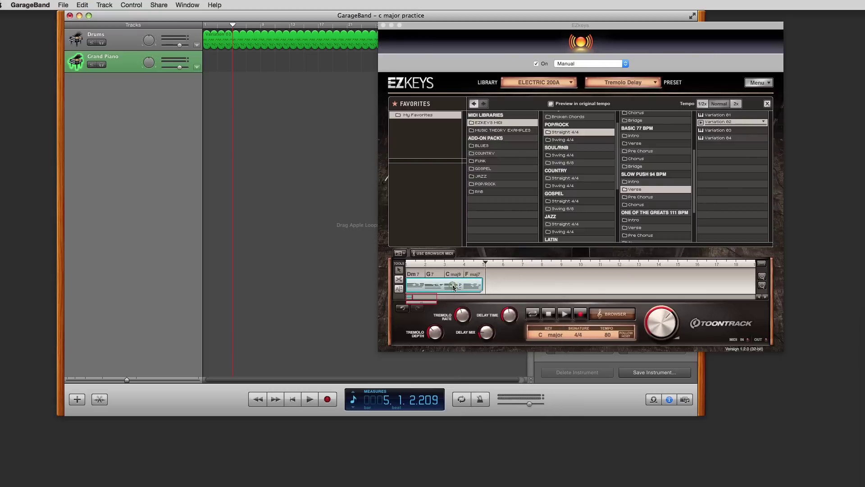
left_click_drag(452, 285, 533, 283)
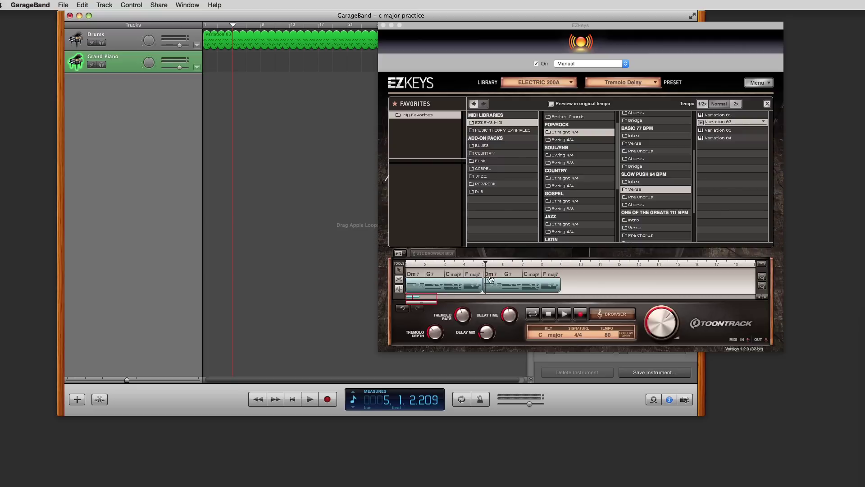
left_click(402, 309)
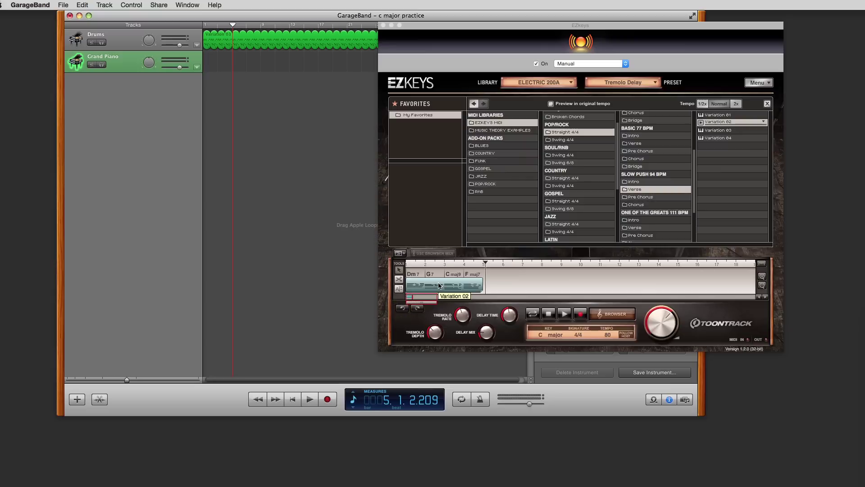
Step: Place the four-bar chord block on the Grand Piano track at bar 1 and remove it from the EZkeys timeline
left_click_drag(439, 286, 207, 65)
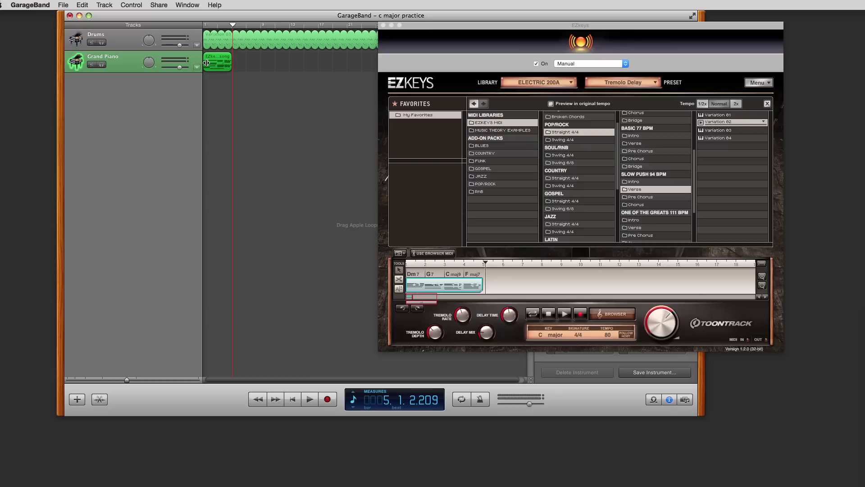
right_click(456, 285)
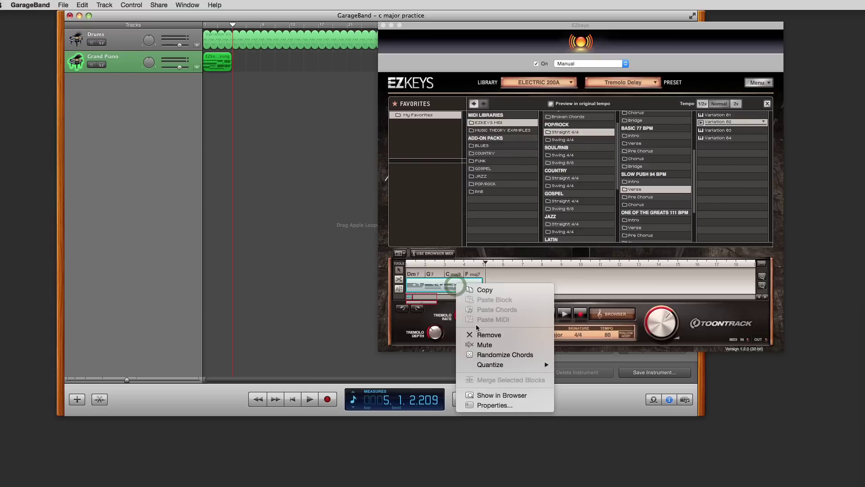
left_click(480, 335)
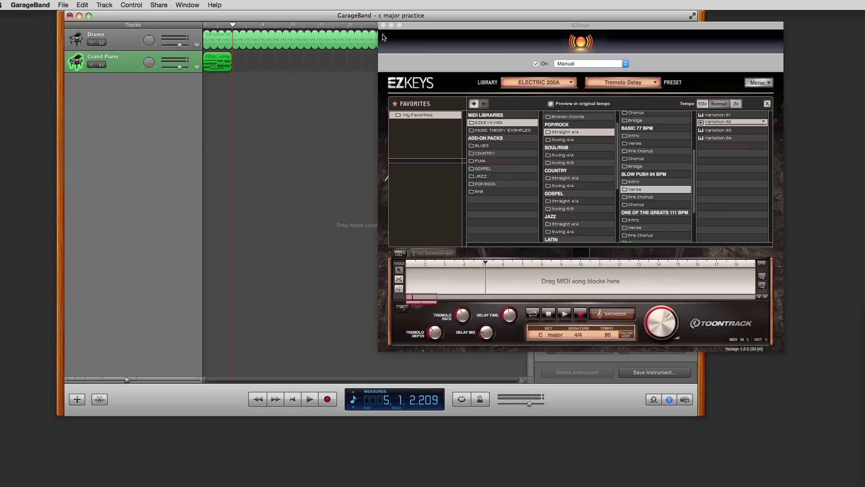
Step: Close the EZkeys window and loop the Grand Piano region out to the end of the drum region
left_click_drag(422, 26, 462, 5)
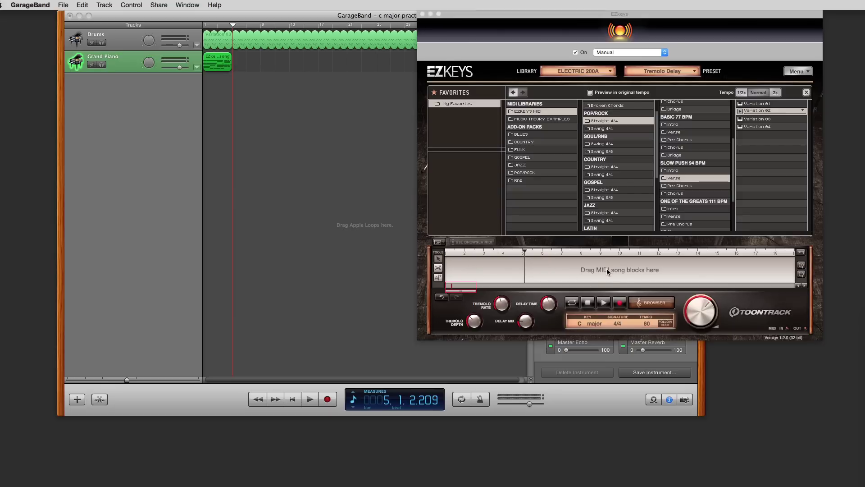
left_click(422, 15)
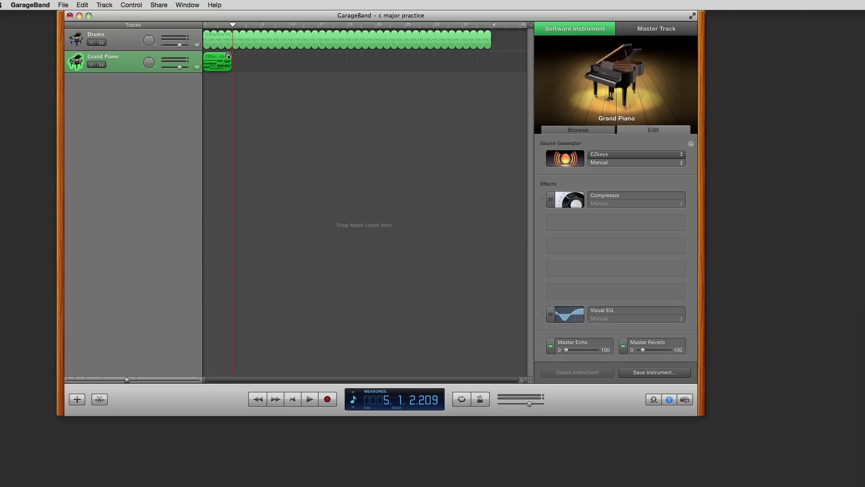
left_click_drag(228, 55, 495, 86)
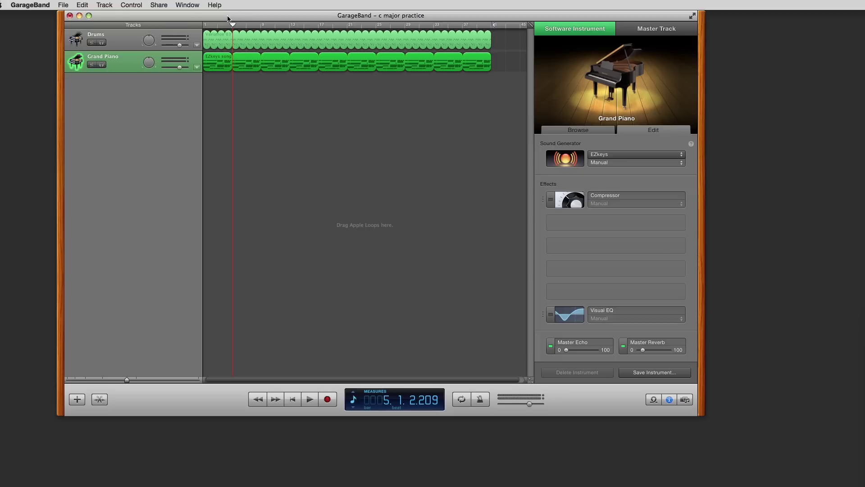
Step: Turn on cycle playback, shift the four-bar cycle region to bars 13 to 17 and play both tracks
left_click(130, 40)
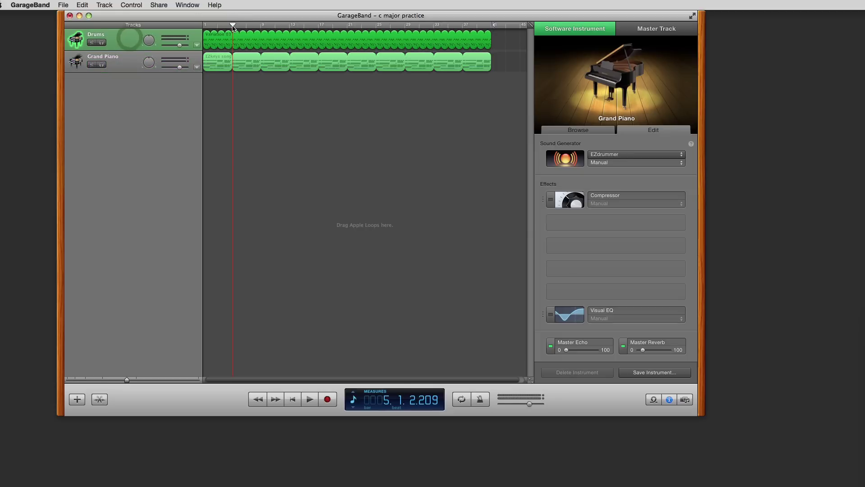
left_click(204, 25)
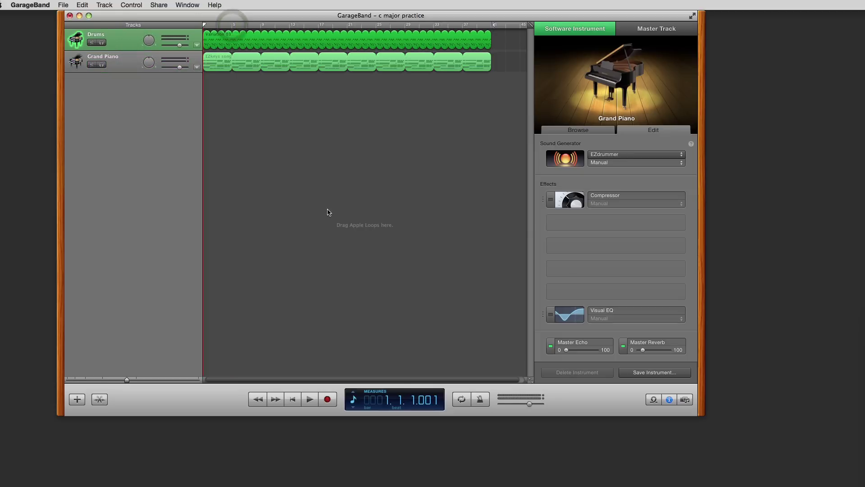
left_click(463, 400)
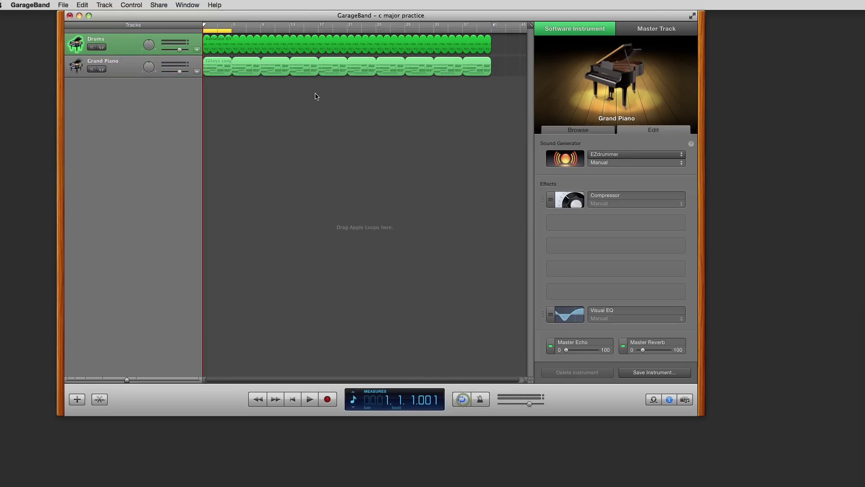
left_click_drag(222, 30, 308, 31)
key("space")
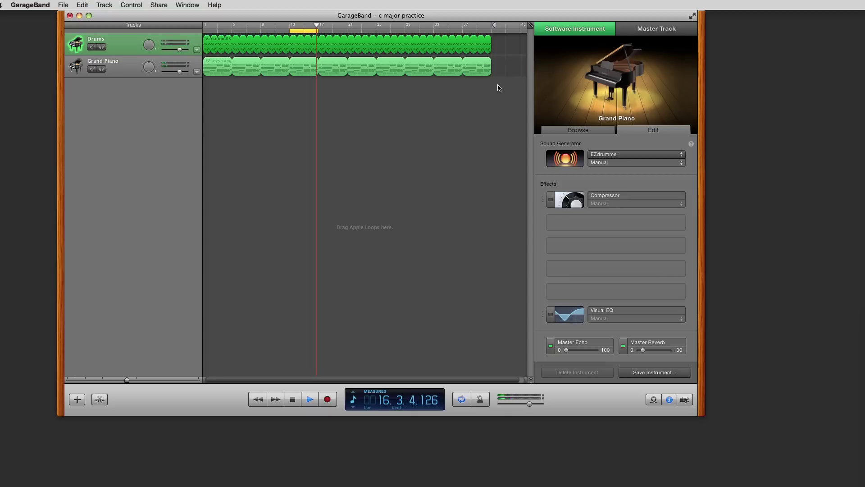
Step: Stop playback, turn off the cycle region and return the playhead to the start of the project
key("space")
left_click(462, 399)
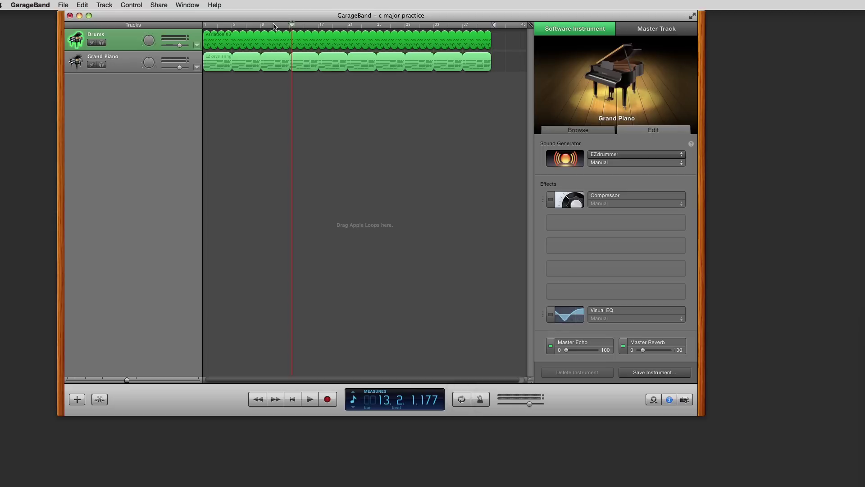
key("Return")
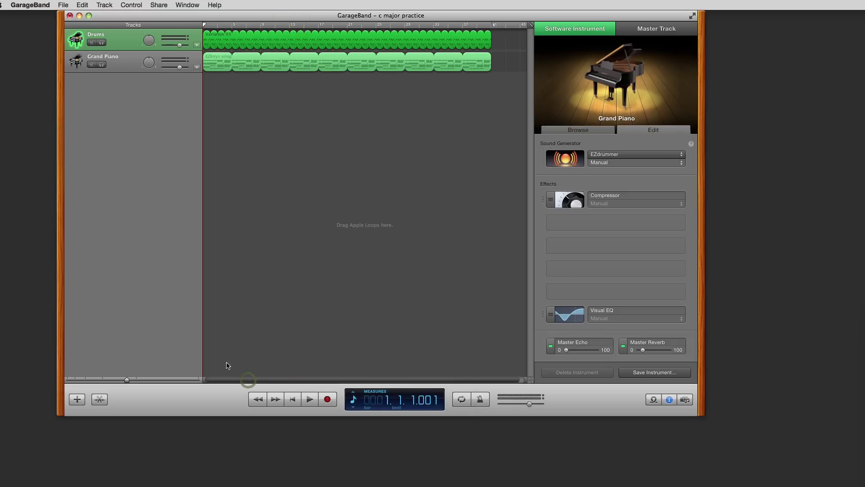
Step: Add a new Software Instrument track below the Grand Piano track
left_click(103, 5)
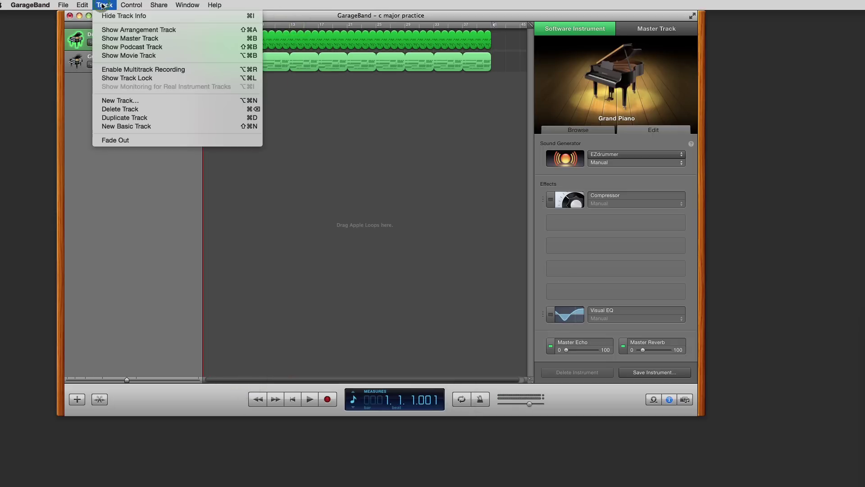
left_click(115, 101)
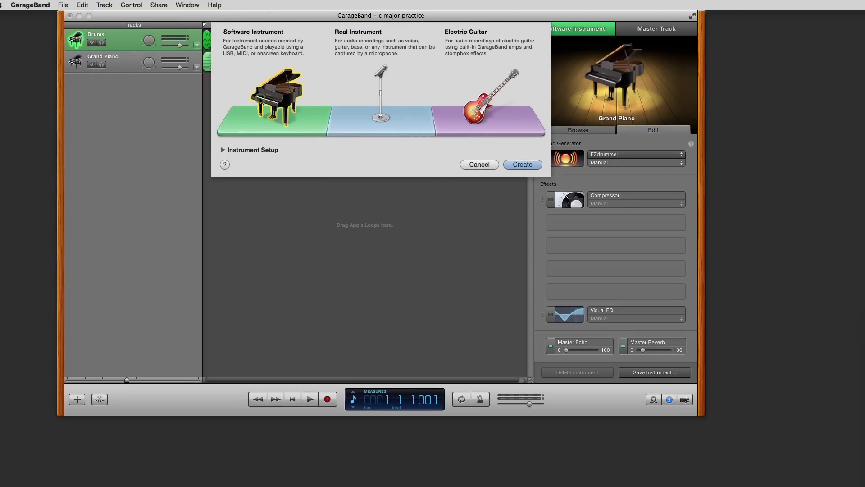
left_click(261, 99)
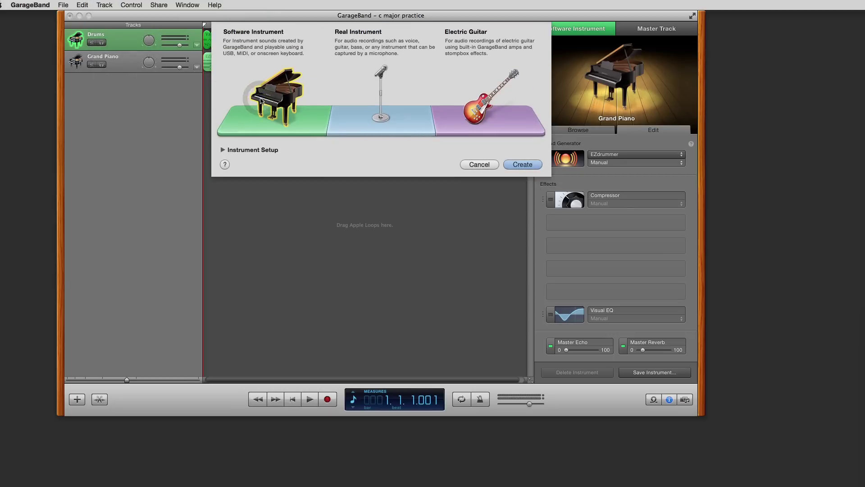
left_click(260, 99)
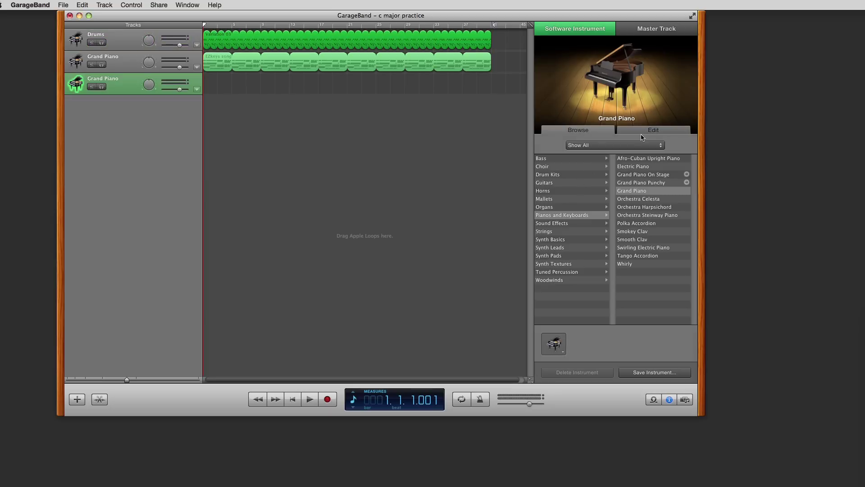
Step: Set the new track's sound generator to Bass with the Thumbstroke Bass preset
left_click(656, 133)
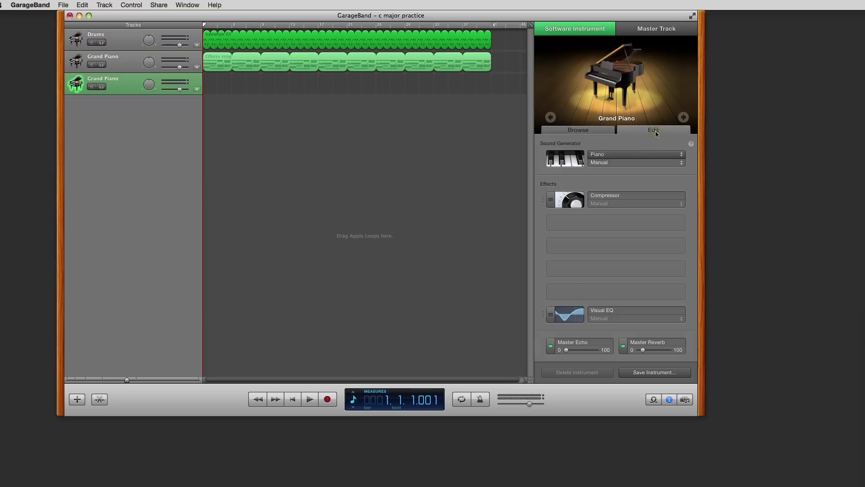
left_click(639, 158)
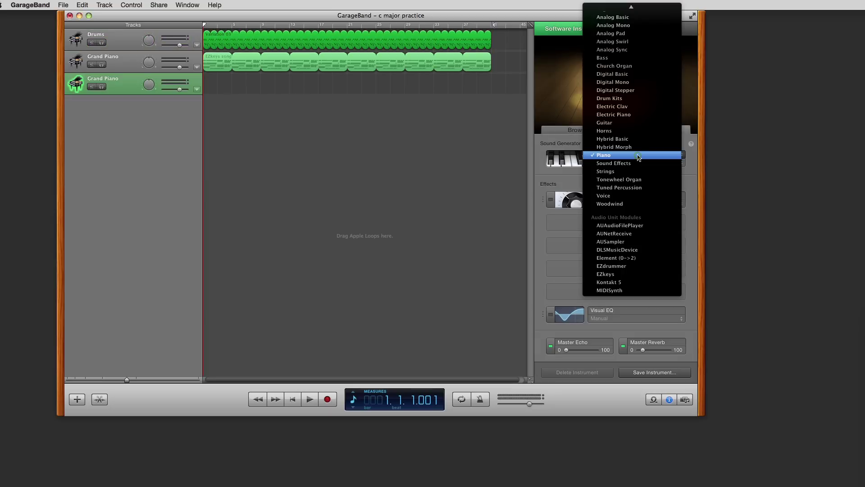
left_click(610, 61)
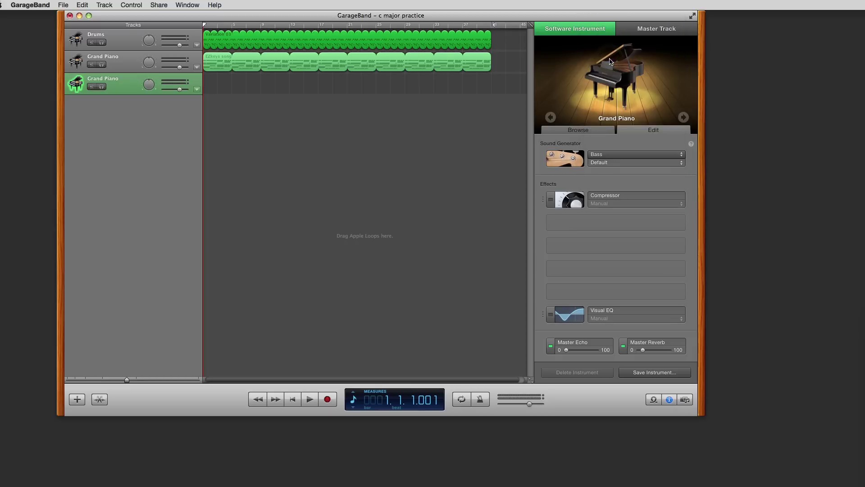
left_click(561, 160)
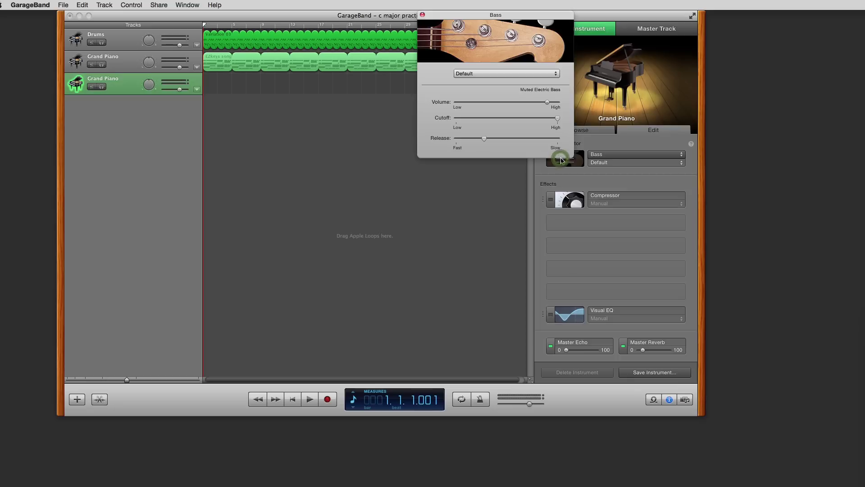
left_click(525, 74)
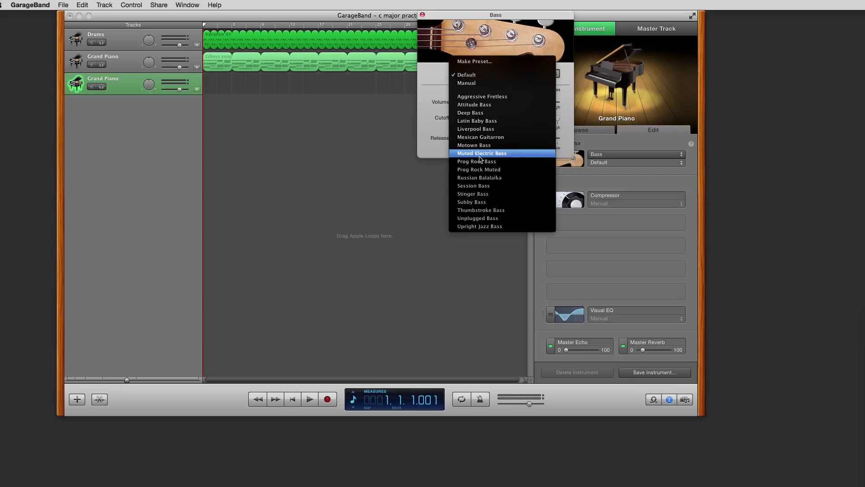
left_click(497, 210)
Step: Open the Musical Typing keyboard and audition the notes D, G and F with the bass sound
left_click(188, 4)
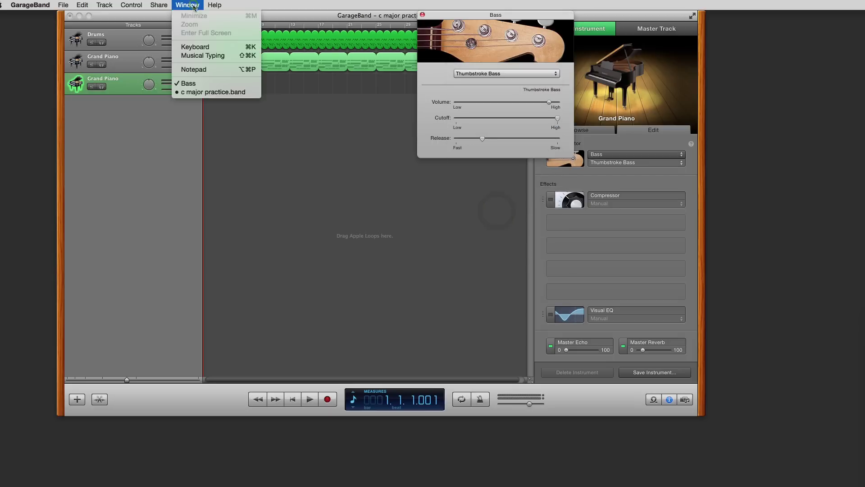
left_click(197, 55)
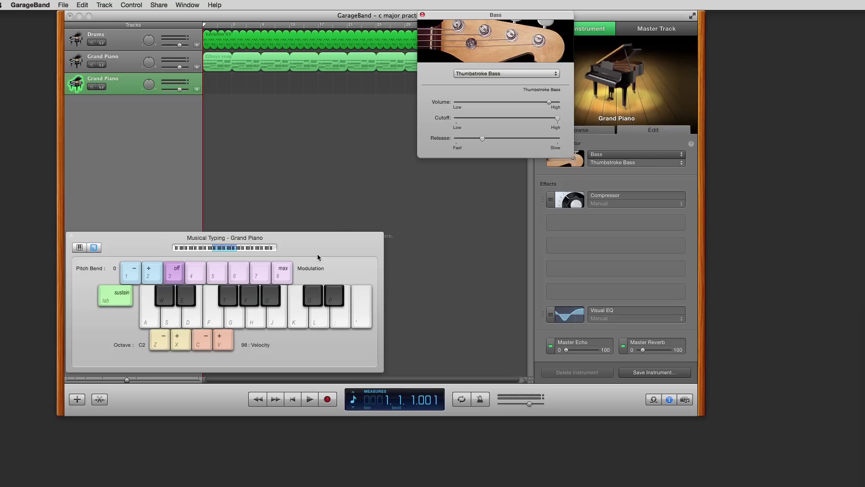
left_click(311, 320)
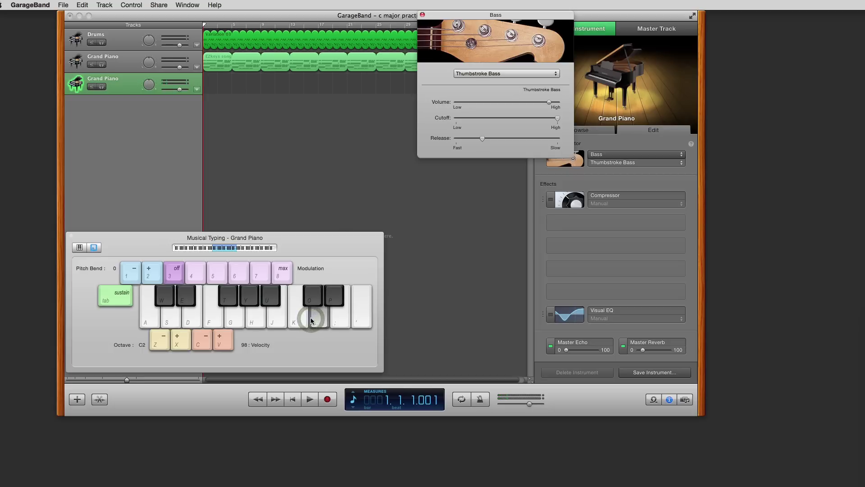
left_click(225, 322)
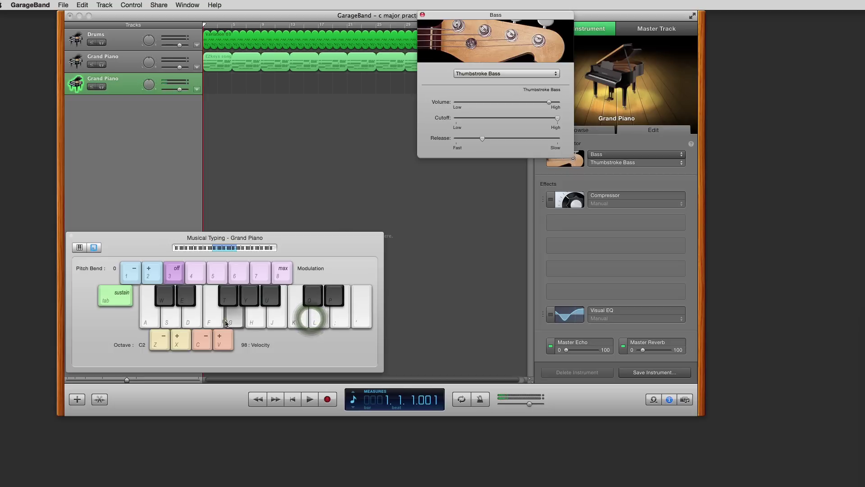
left_click(217, 320)
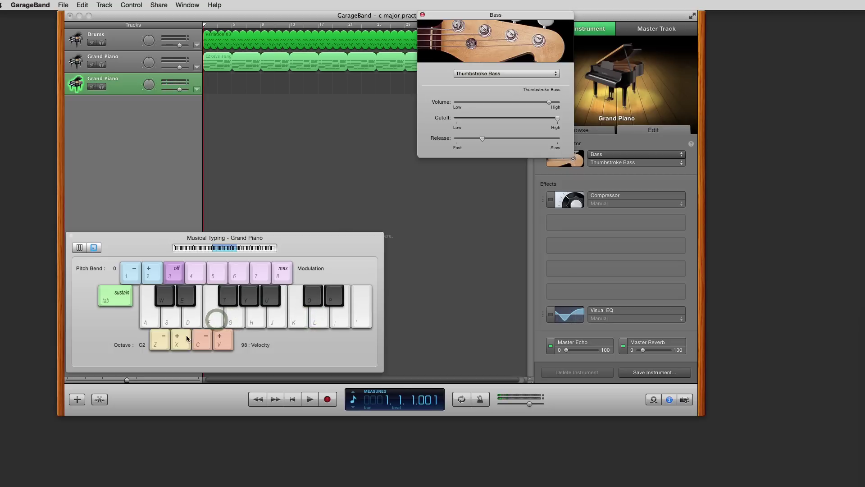
Step: Lower the Musical Typing octave to C1 and audition D and G again
left_click(164, 343)
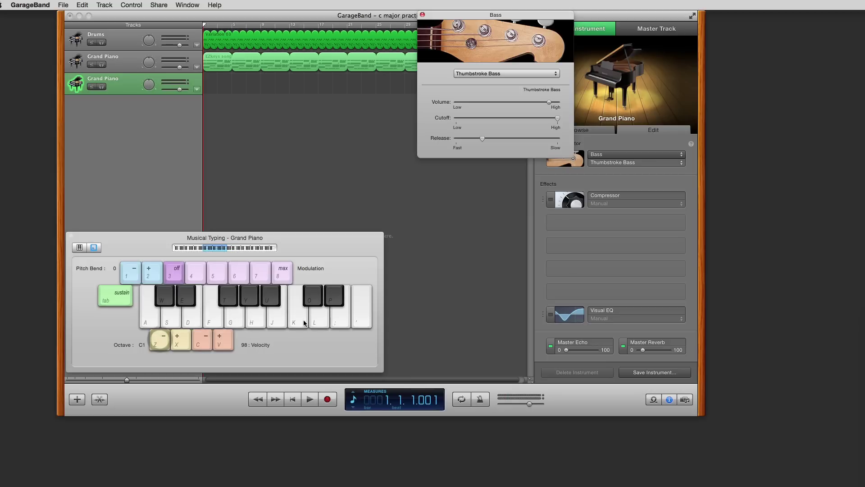
left_click(317, 325)
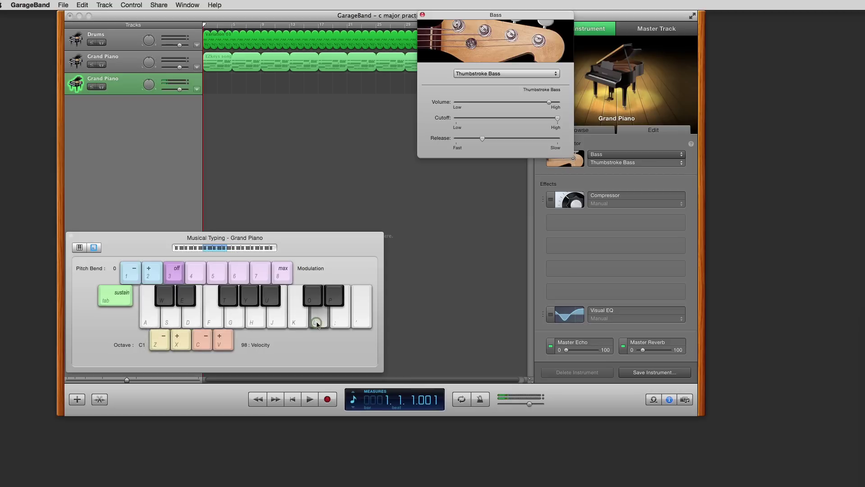
left_click(234, 319)
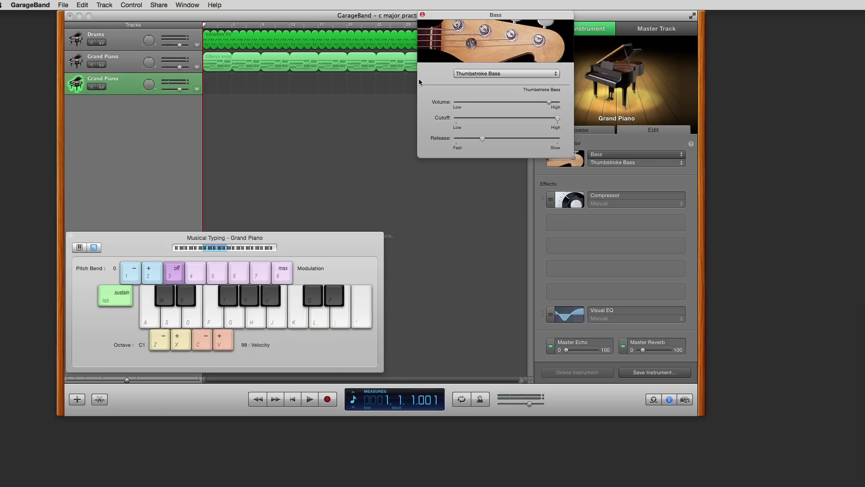
Step: Change the bass preset to Upright Jazz Bass, audition D and G, and close the bass settings
left_click(486, 73)
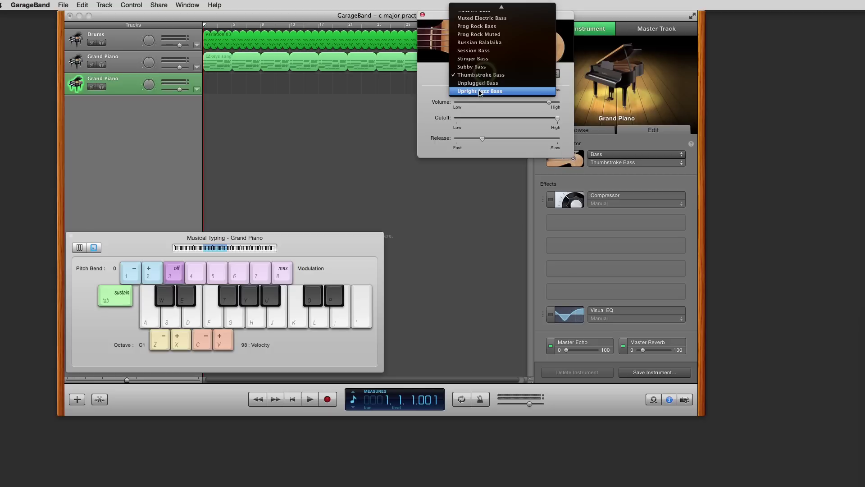
left_click(479, 91)
left_click(319, 323)
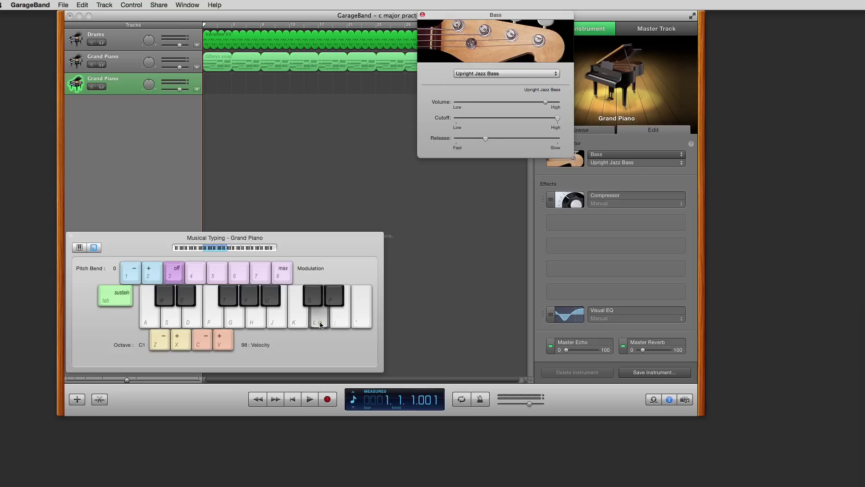
left_click(235, 321)
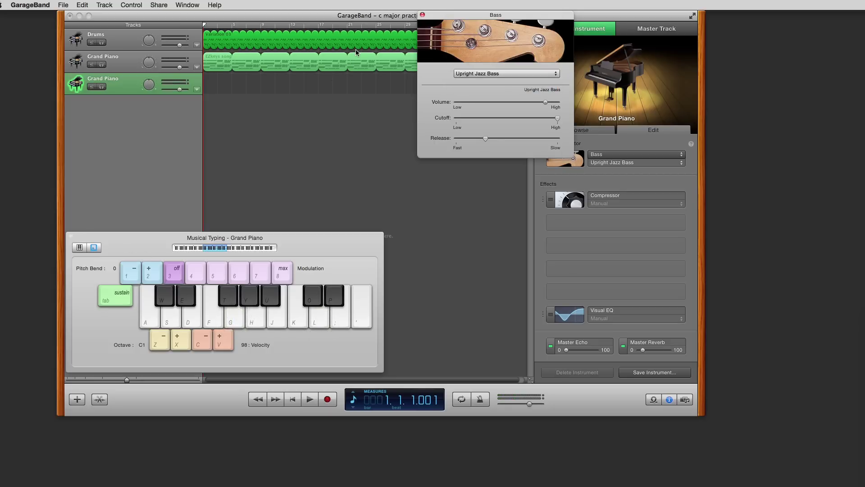
left_click(422, 16)
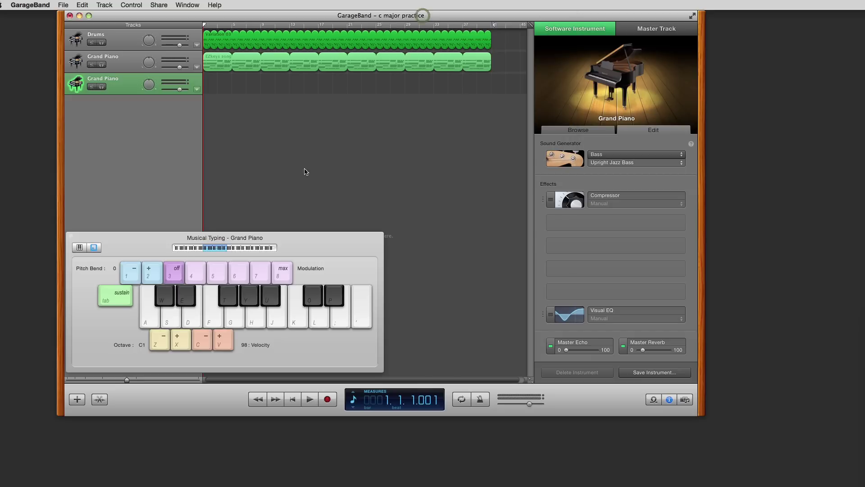
Step: Move the Musical Typing keyboard clear of the start of the tracks and rehearse the bass roots D, G, C and F
left_click_drag(300, 244, 607, 119)
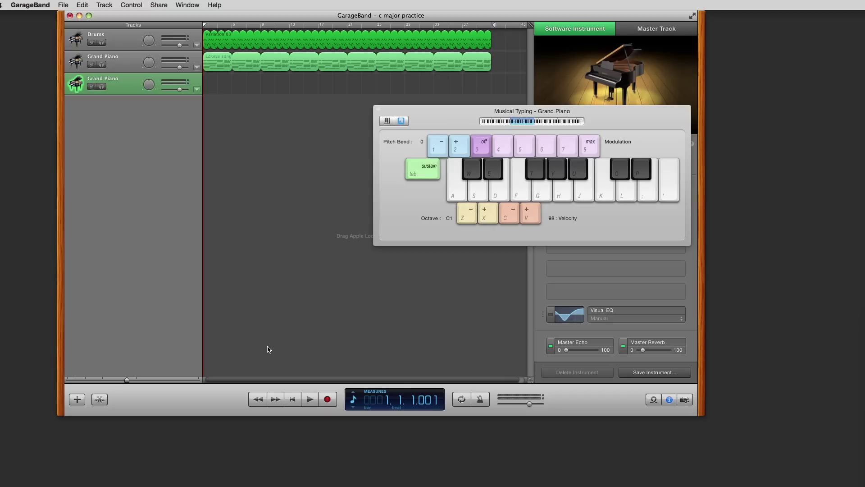
key("l")
key("l")
left_click(626, 198)
key("g")
left_click(627, 198)
key("g")
key("k")
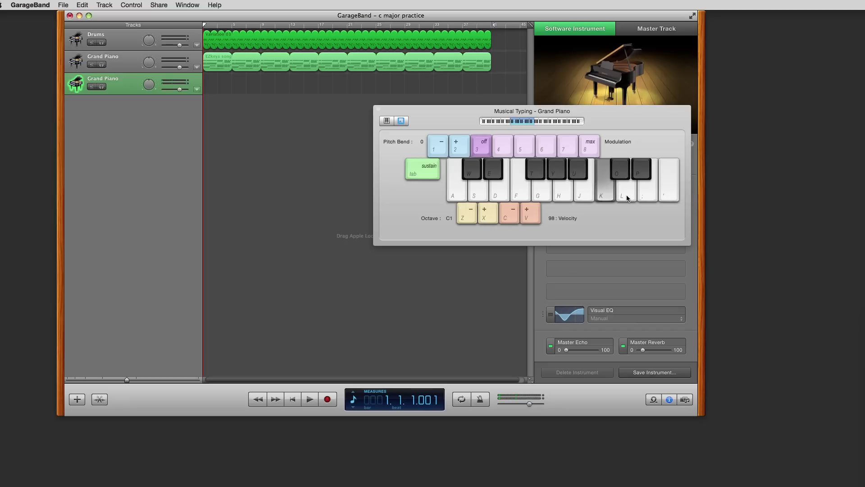
key("f")
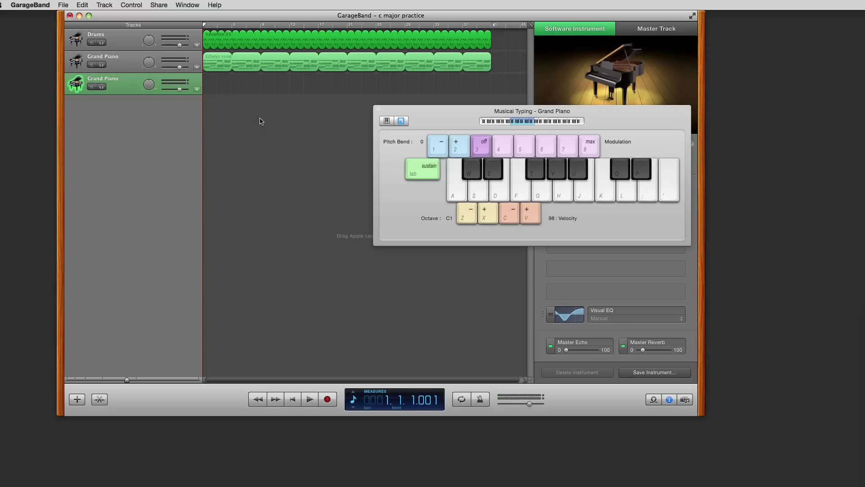
Step: Rename the new third track as Bass
double_click(112, 79)
type("B")
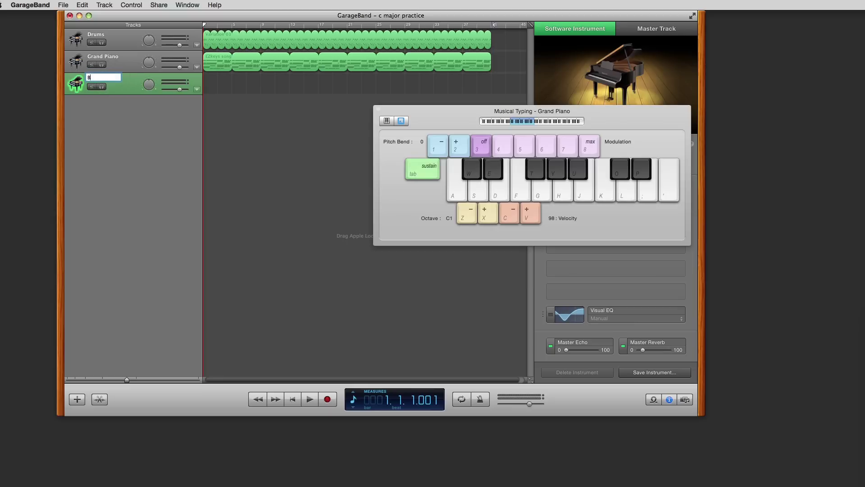
type("ass")
key("Return")
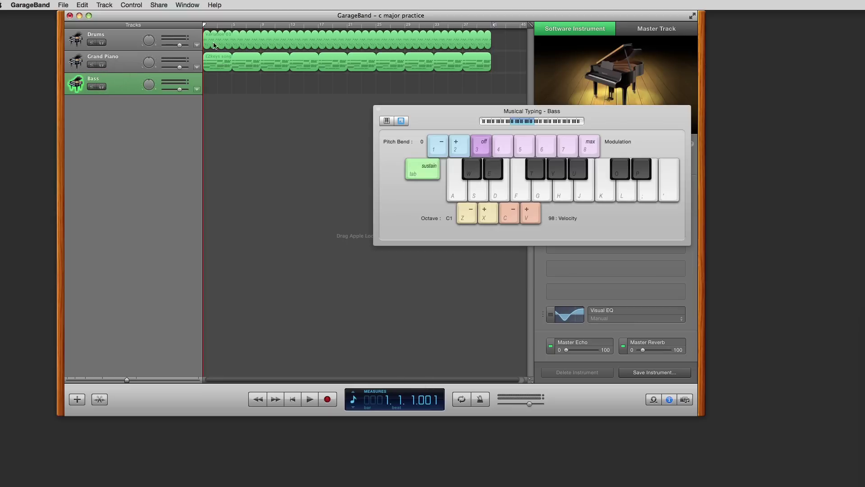
Step: Enable Count-In for recording
left_click(189, 5)
mouse_move(163, 5)
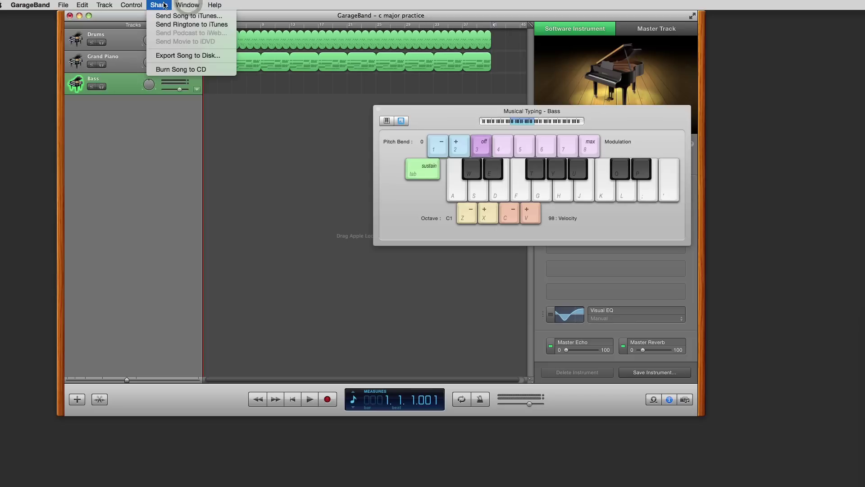
mouse_move(130, 3)
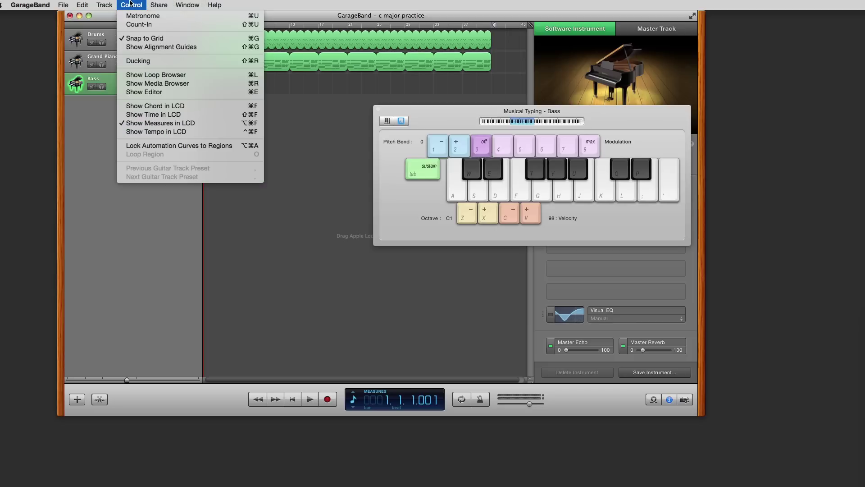
left_click(130, 25)
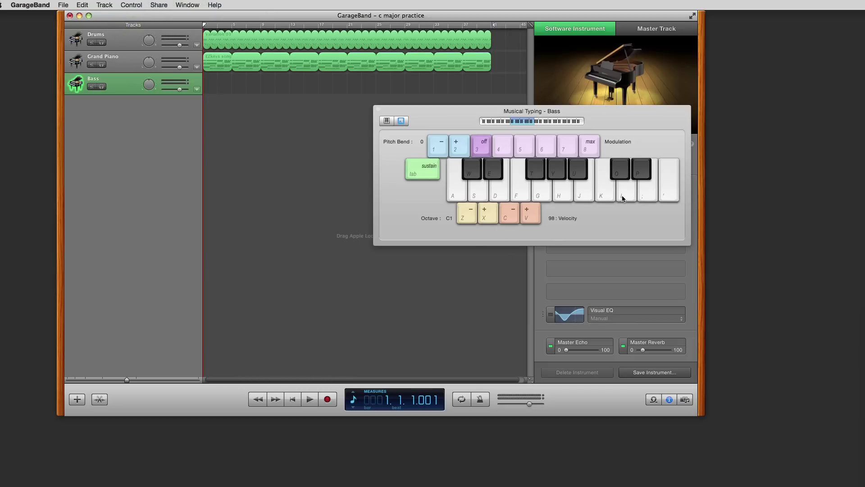
Step: Record the bass roots D, G, C and F, one per bar, on the Bass track from bar 1 and stop at bar 5
left_click(327, 400)
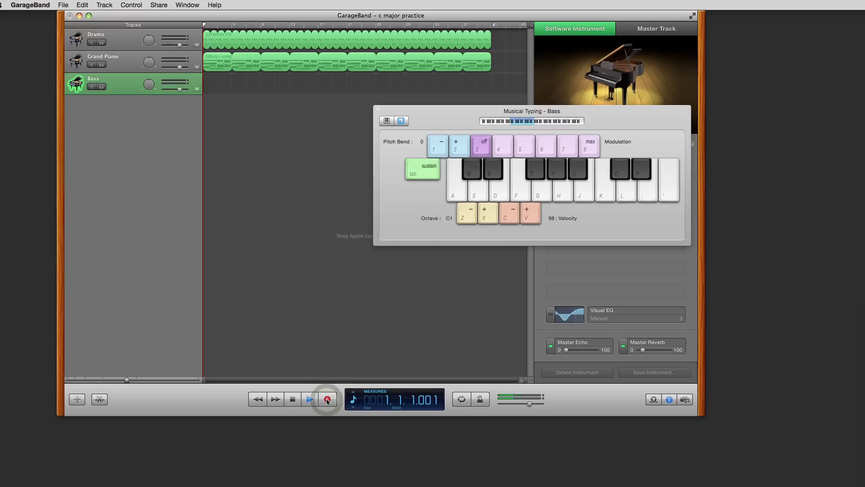
key("l")
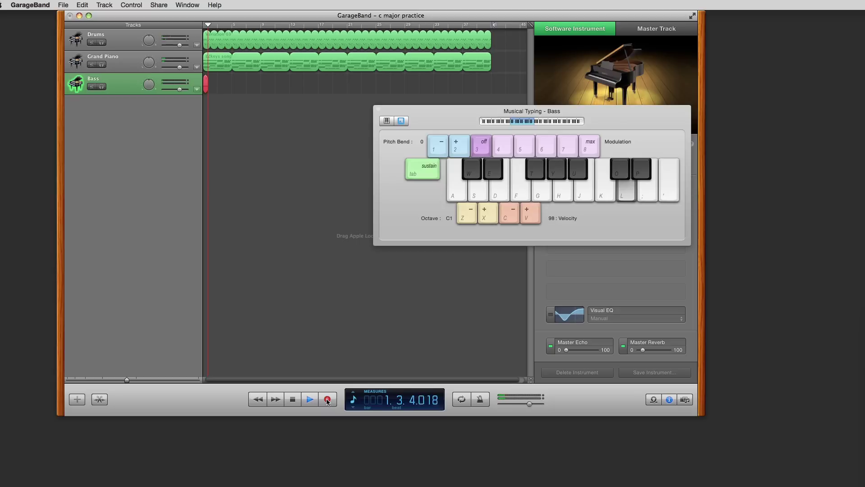
key("g")
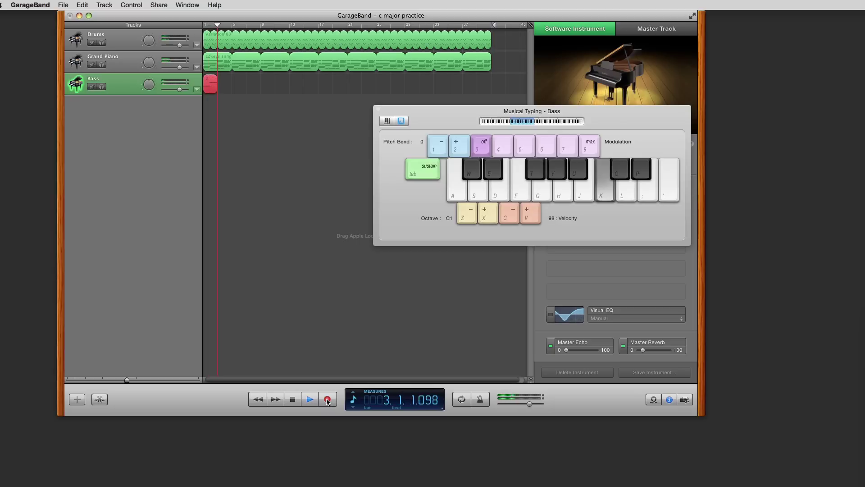
key("k")
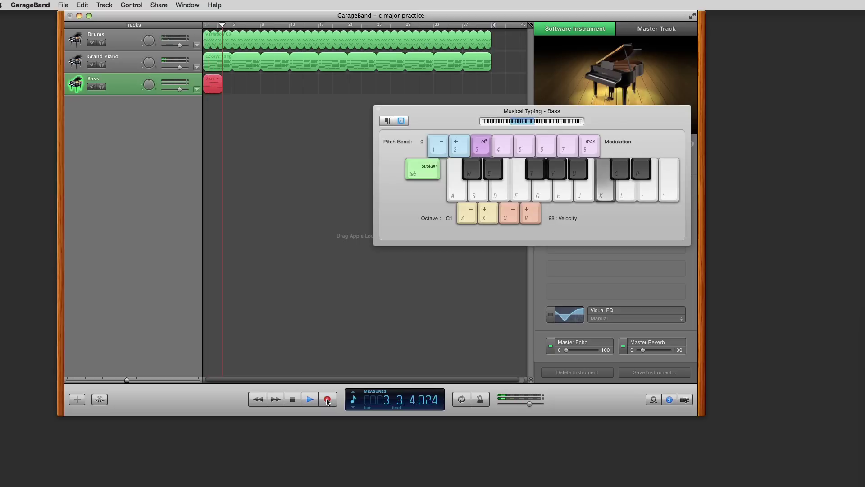
key("f")
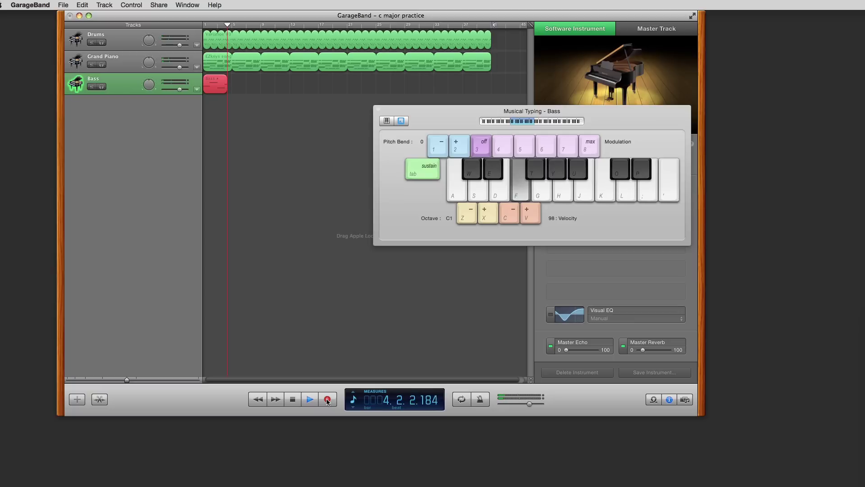
key("space")
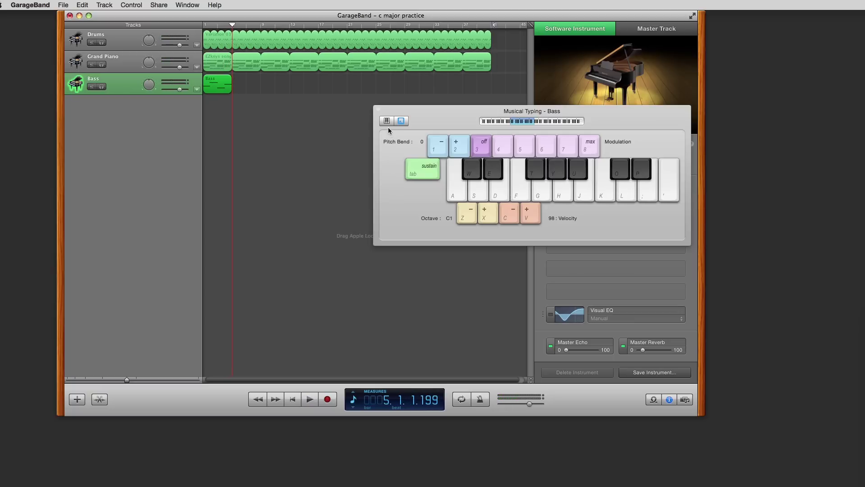
Step: Close Musical Typing and quantize all notes of the Bass region to 1/4 Note in the piano roll
left_click(379, 109)
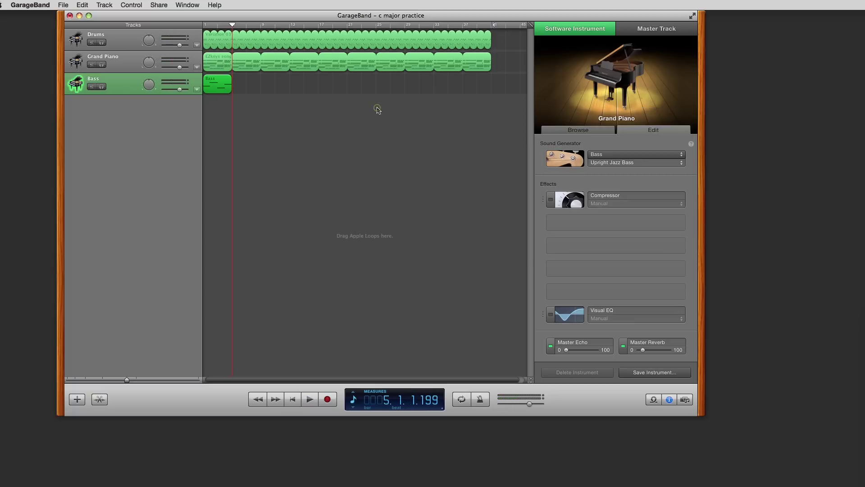
double_click(216, 91)
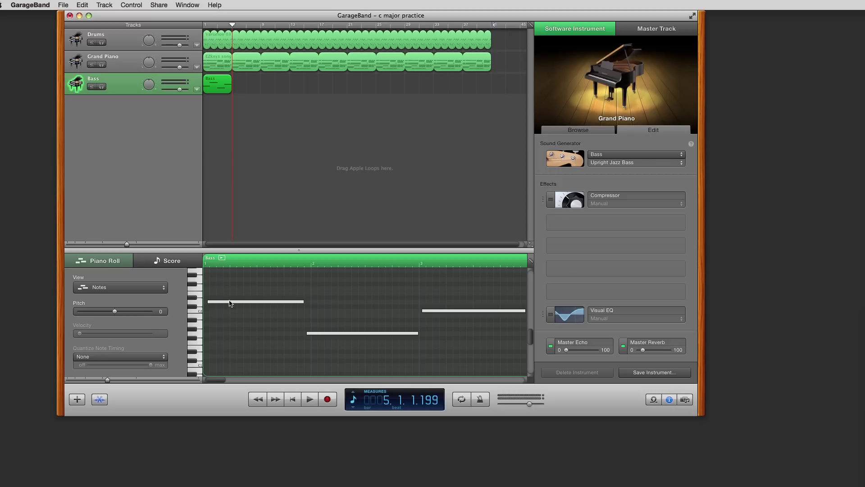
left_click(233, 325)
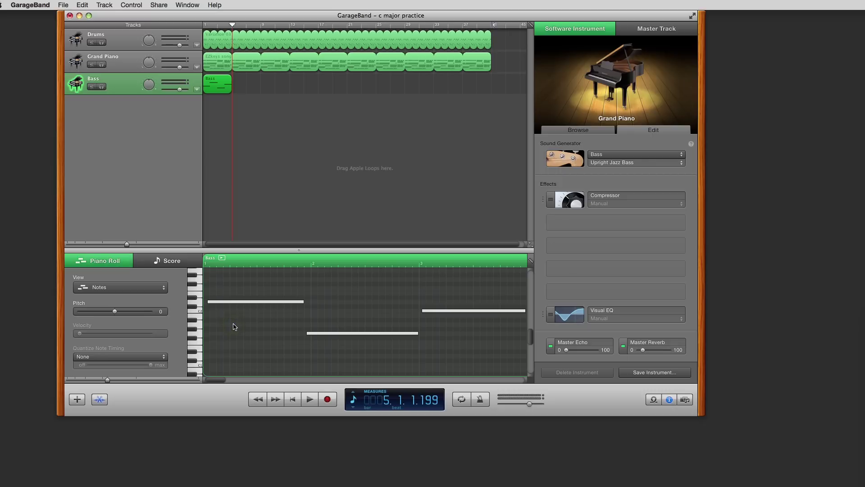
key("super+a")
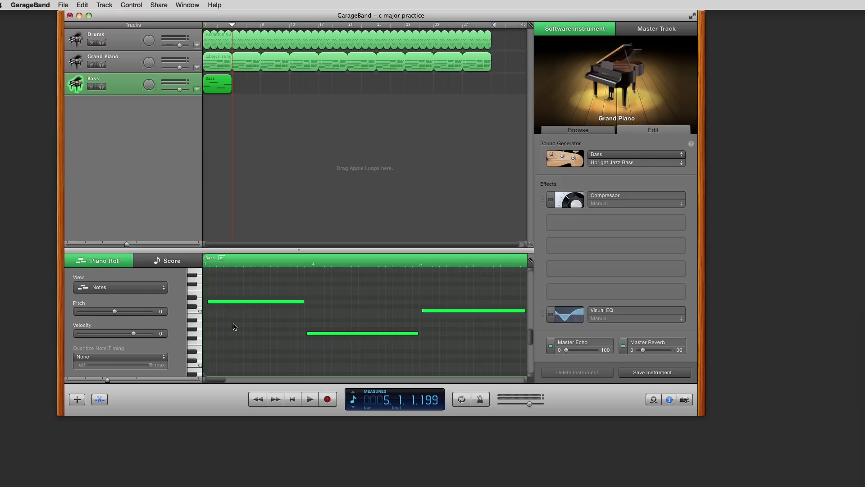
left_click(110, 359)
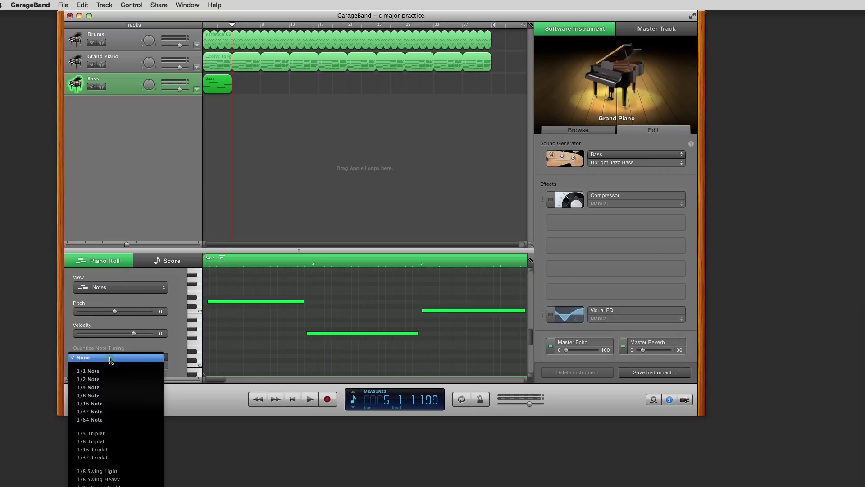
left_click(100, 390)
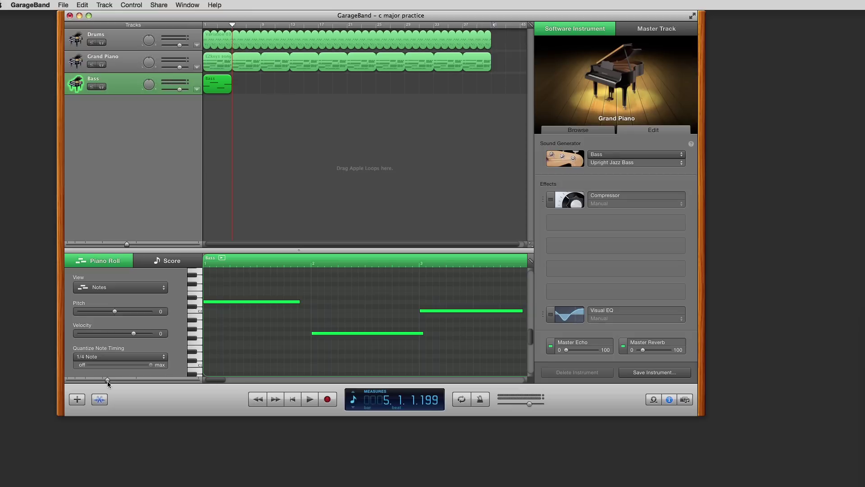
left_click_drag(107, 380, 94, 380)
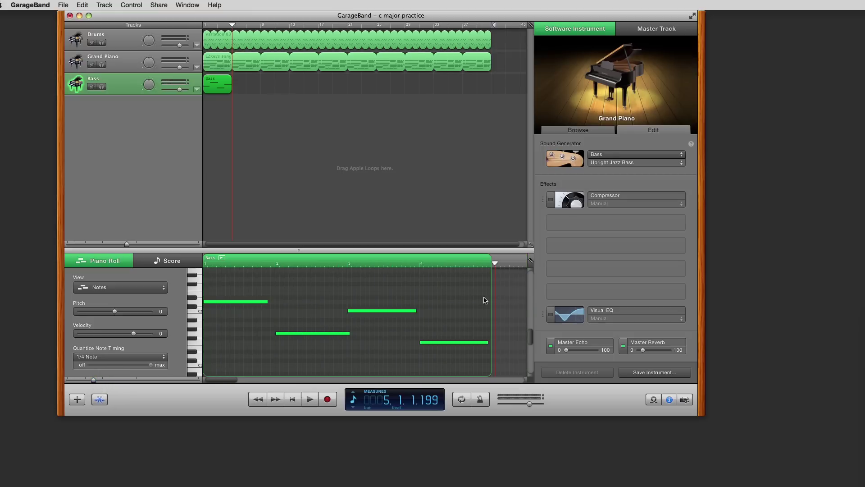
Step: Loop the Bass region so it ends together with the Drums and Grand Piano regions
left_click(505, 265)
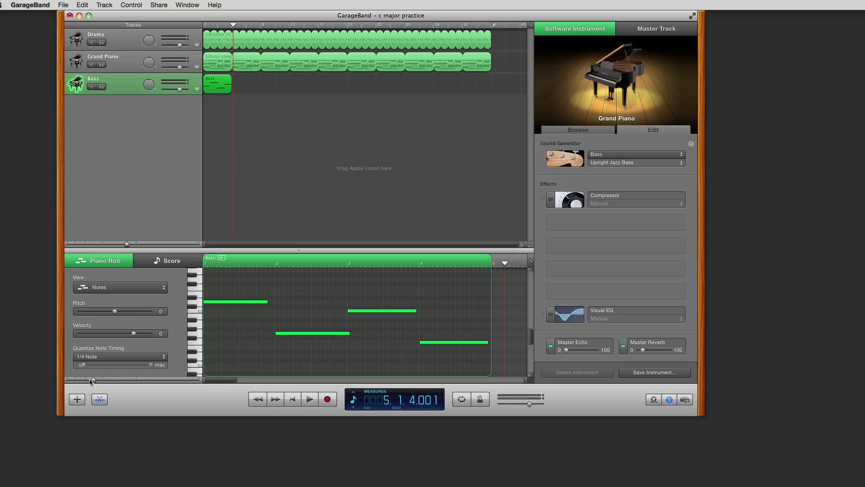
left_click_drag(100, 380, 112, 382)
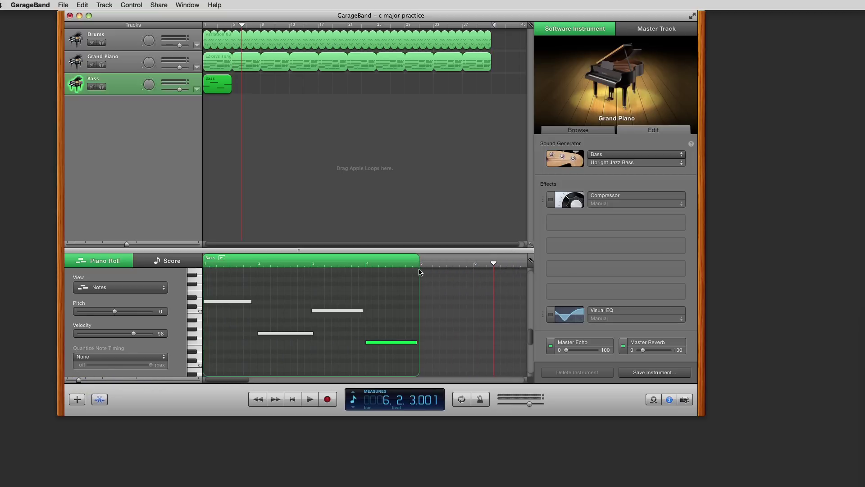
left_click(217, 26)
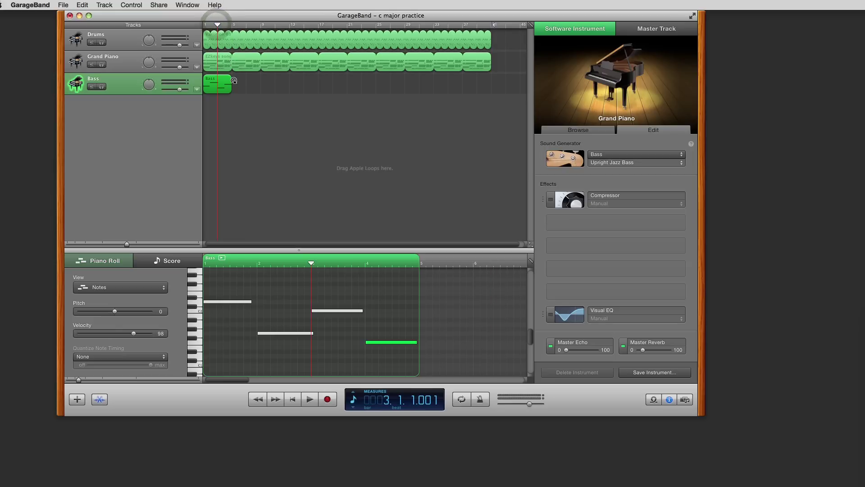
left_click_drag(234, 81, 489, 131)
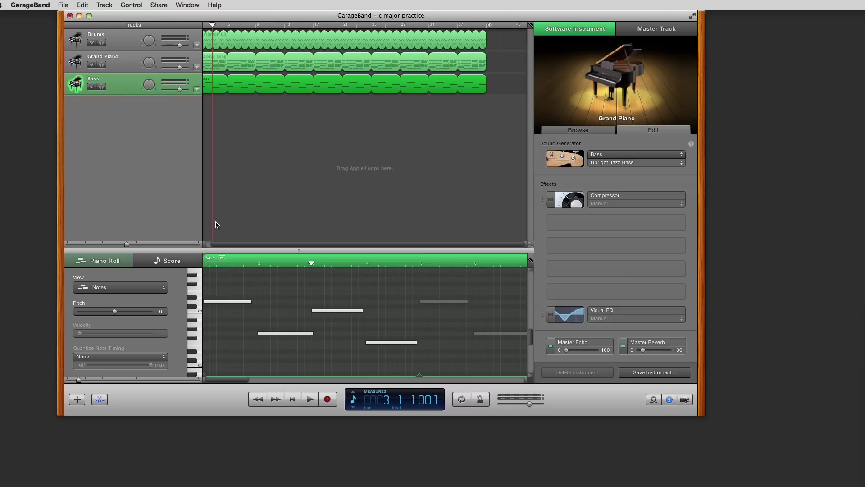
left_click(218, 244)
left_click_drag(217, 244, 211, 244)
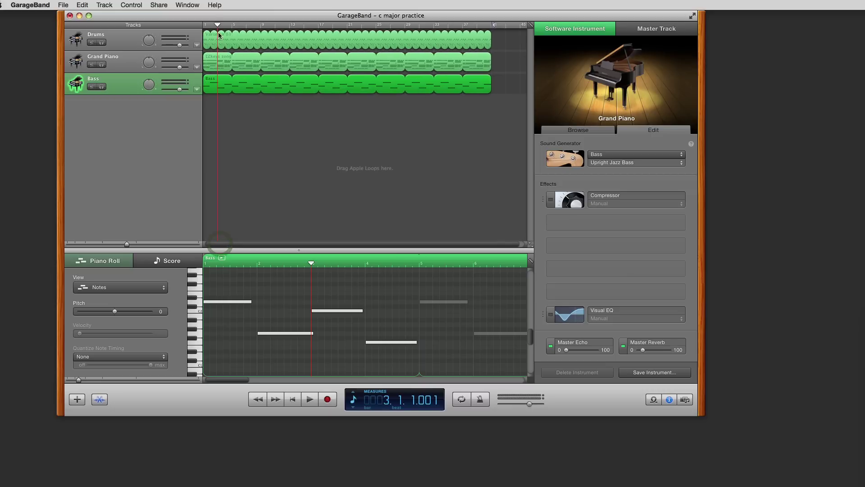
Step: Play the song from bar 1 and balance the mix by lowering the Bass volume and raising the Drums volume slightly
left_click_drag(217, 27, 205, 27)
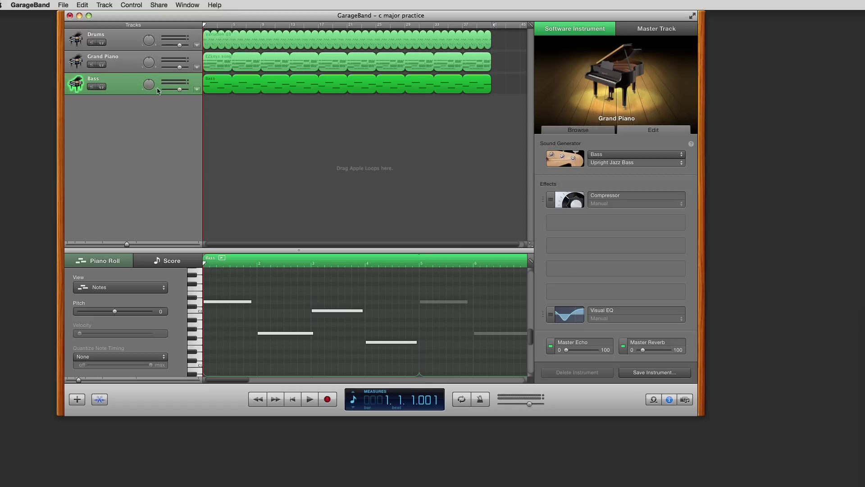
key("space")
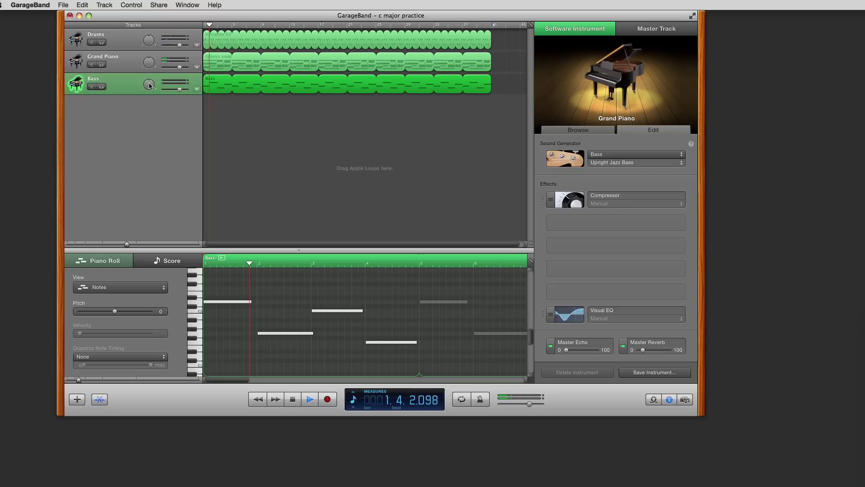
left_click_drag(149, 84, 134, 101)
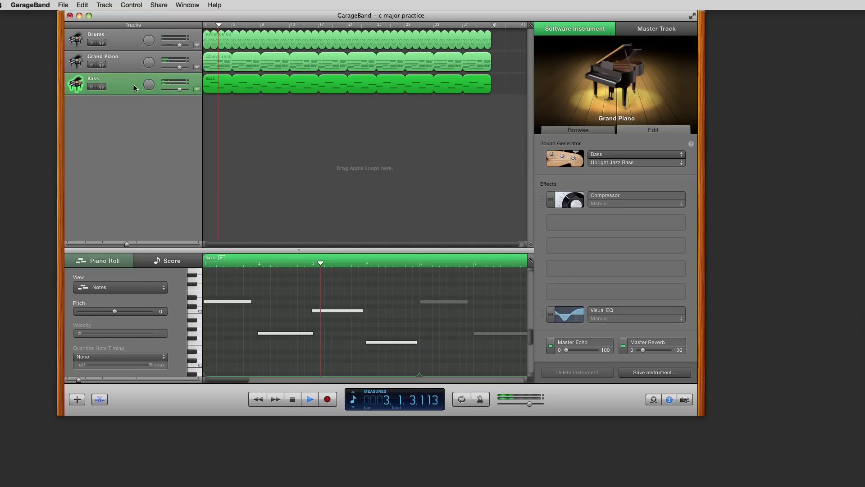
mouse_move(147, 64)
left_mouse_down()
mouse_move(143, 88)
mouse_move(139, 68)
left_mouse_up()
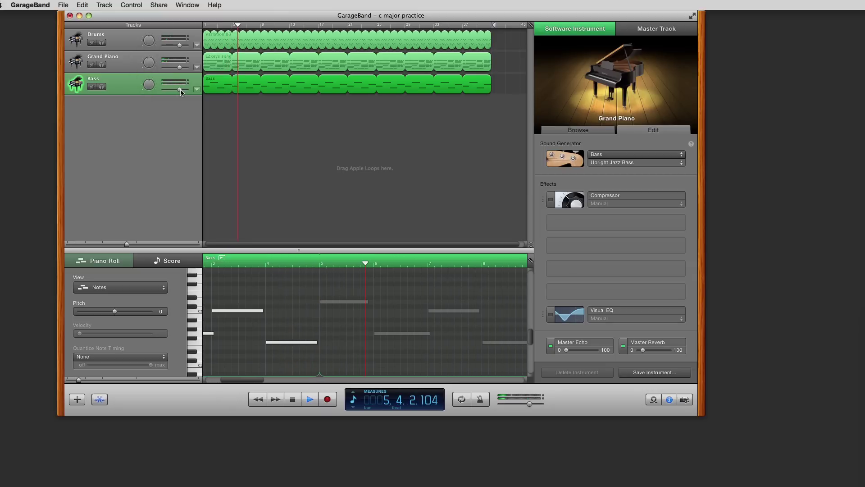
left_click_drag(180, 91, 175, 92)
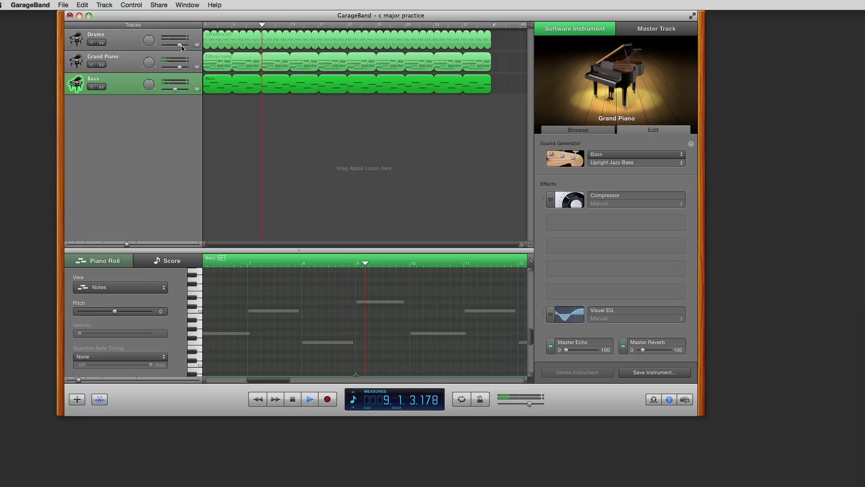
left_click_drag(180, 46, 182, 46)
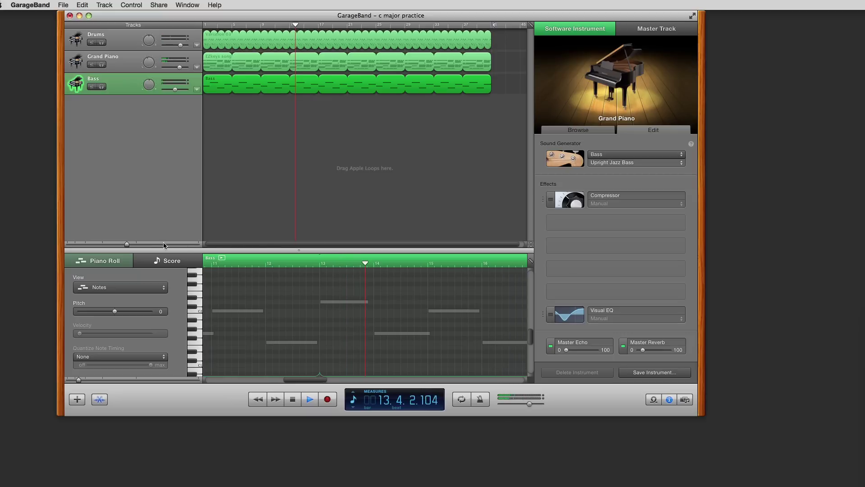
left_click(292, 399)
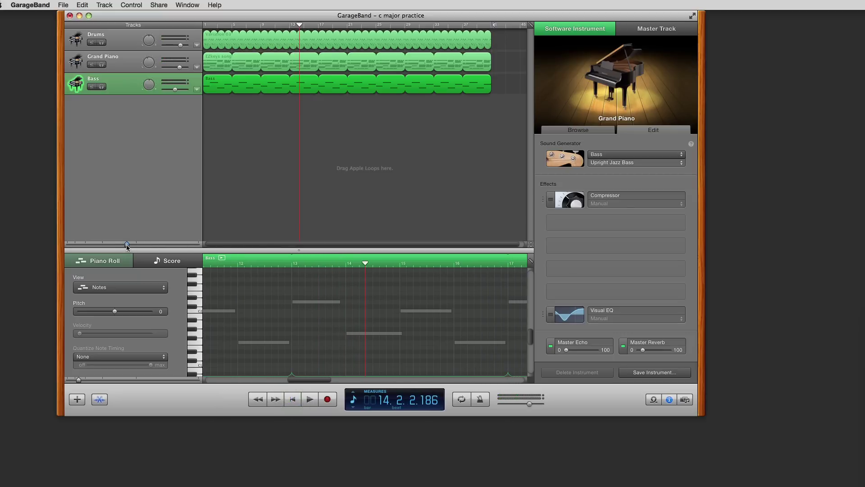
Step: Try a cycle region stretched from bar 1 to the end of the looped tracks and switch cycling off again
left_click_drag(127, 247, 115, 246)
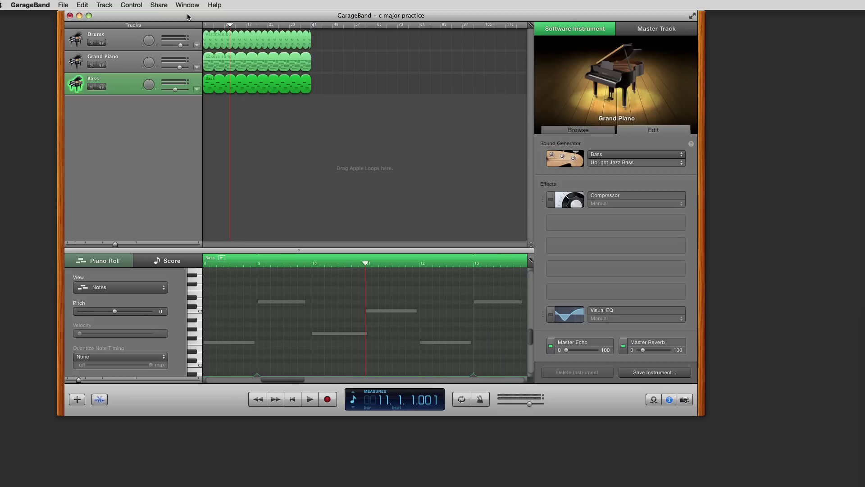
left_click(462, 400)
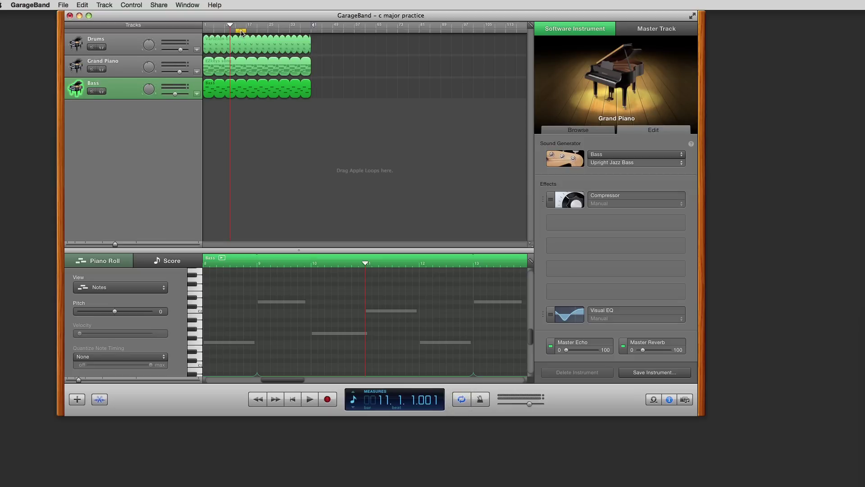
left_click_drag(241, 34, 285, 34)
mouse_move(288, 31)
left_mouse_down()
mouse_move(299, 32)
mouse_move(289, 33)
left_mouse_up()
mouse_move(115, 246)
left_mouse_down()
mouse_move(137, 249)
mouse_move(120, 247)
left_mouse_up()
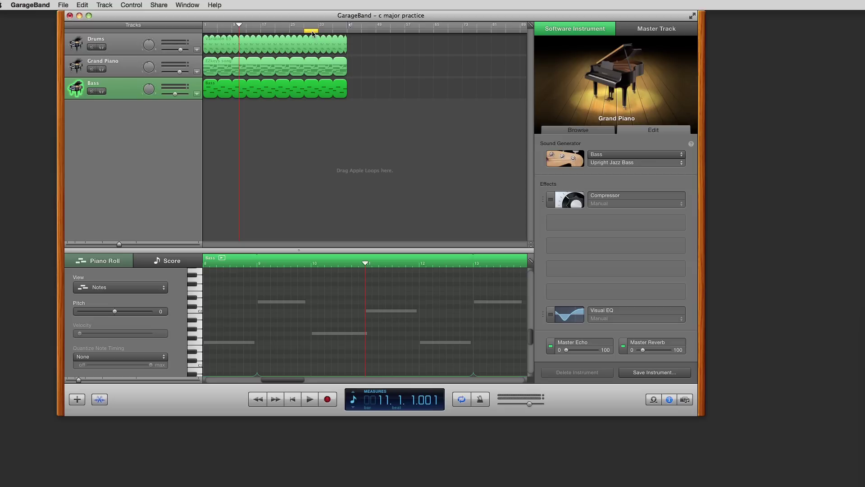
left_click_drag(305, 31, 202, 32)
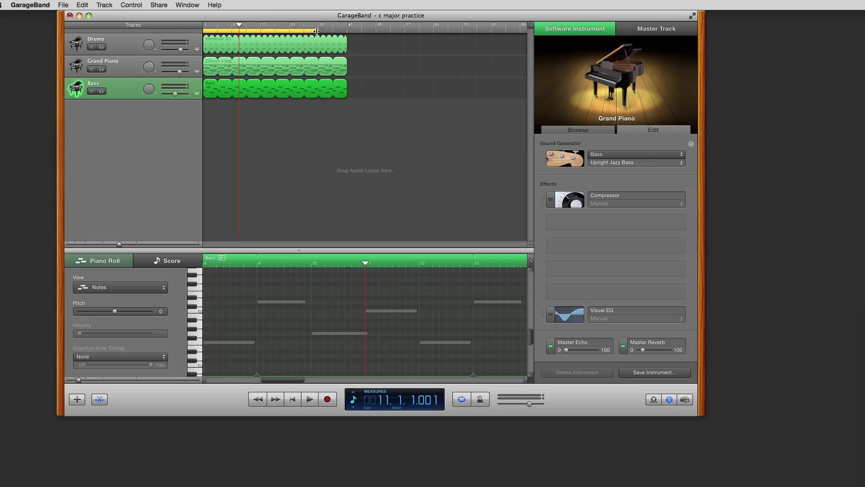
left_click_drag(319, 31, 345, 31)
left_click(462, 400)
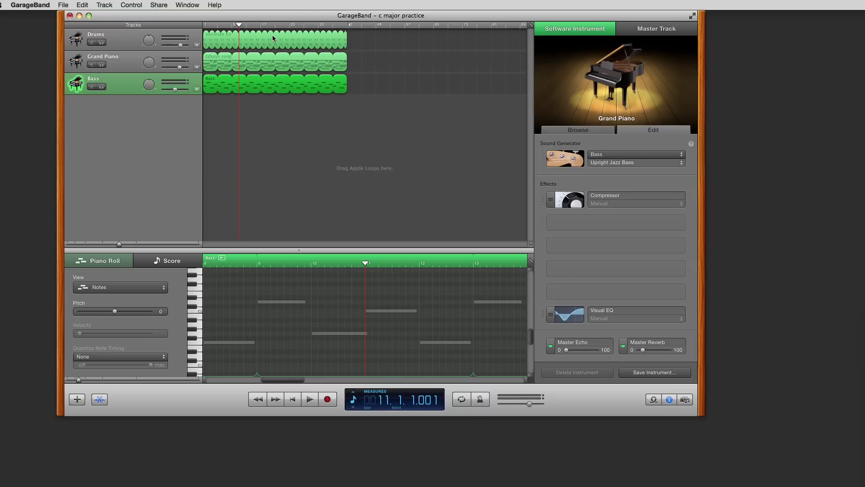
Step: Set up a compressed song export to disk with the MP3 Encoder and High Quality audio settings
left_click(159, 5)
left_click(171, 56)
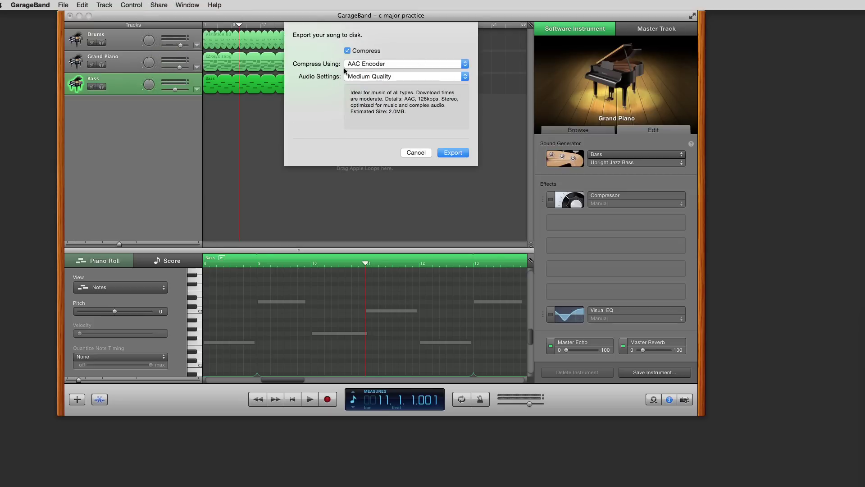
left_click(360, 76)
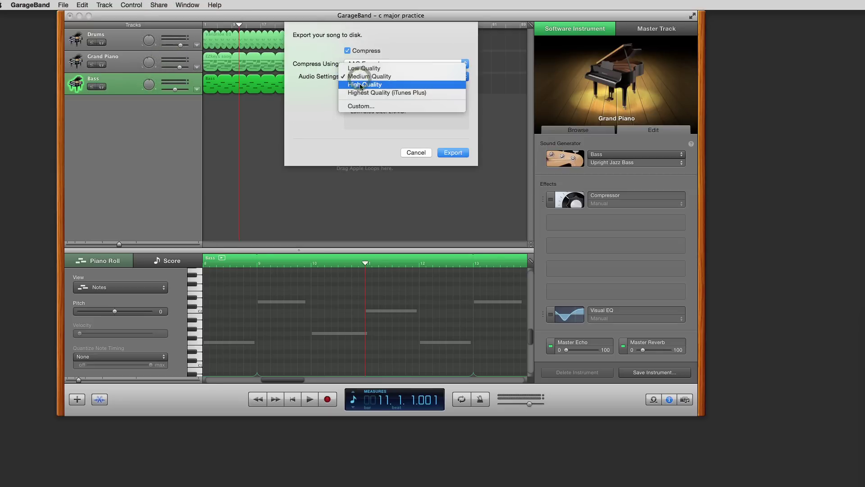
left_click(386, 85)
left_click(385, 64)
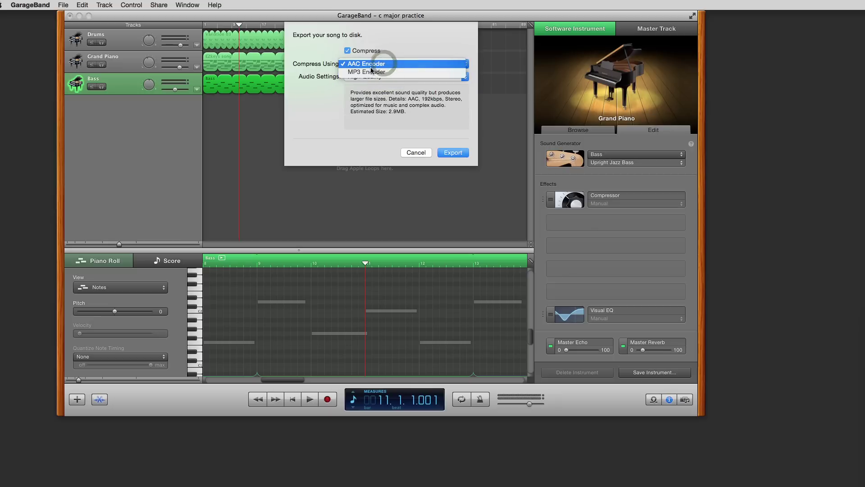
left_click(369, 72)
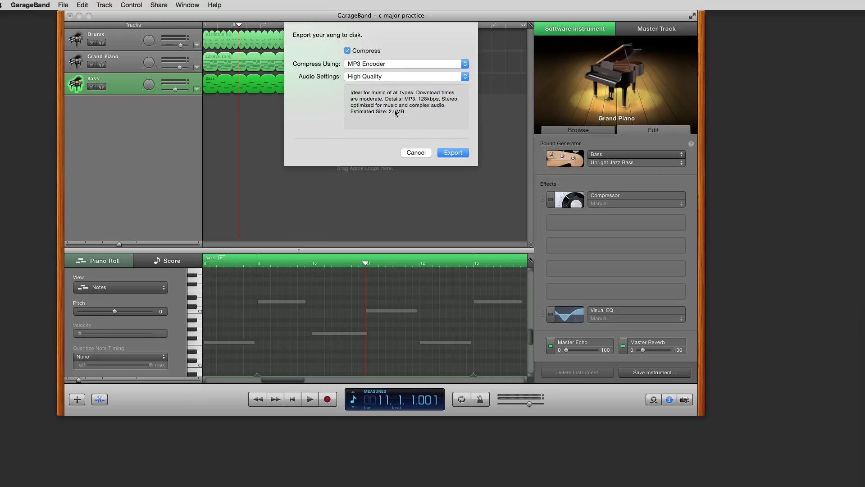
Step: Export the song as c major practice into the GarageBand folder
left_click(453, 153)
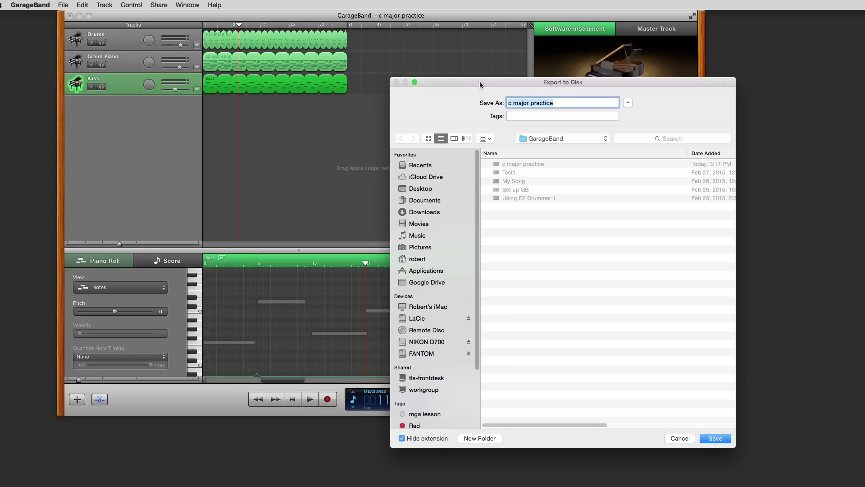
left_click_drag(480, 82, 320, 16)
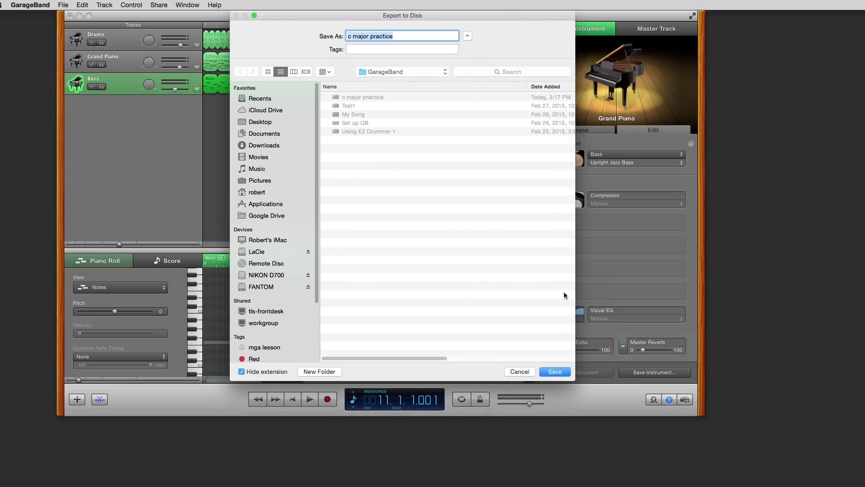
left_click(560, 373)
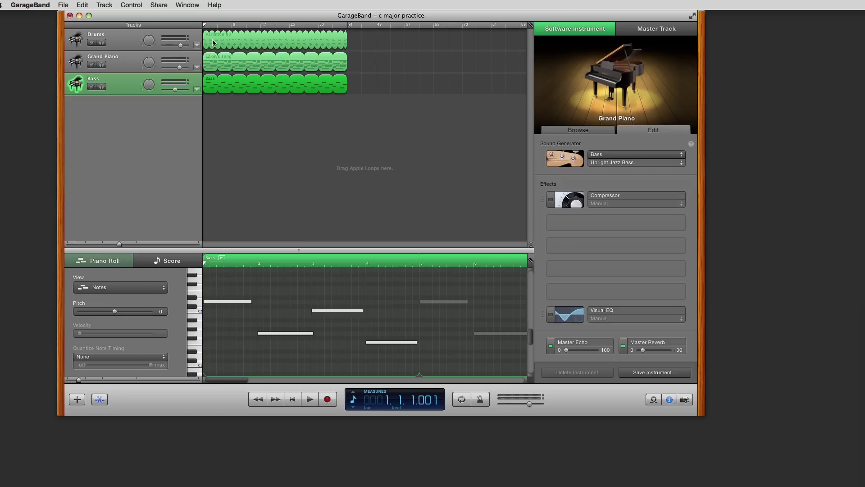
left_click(217, 171)
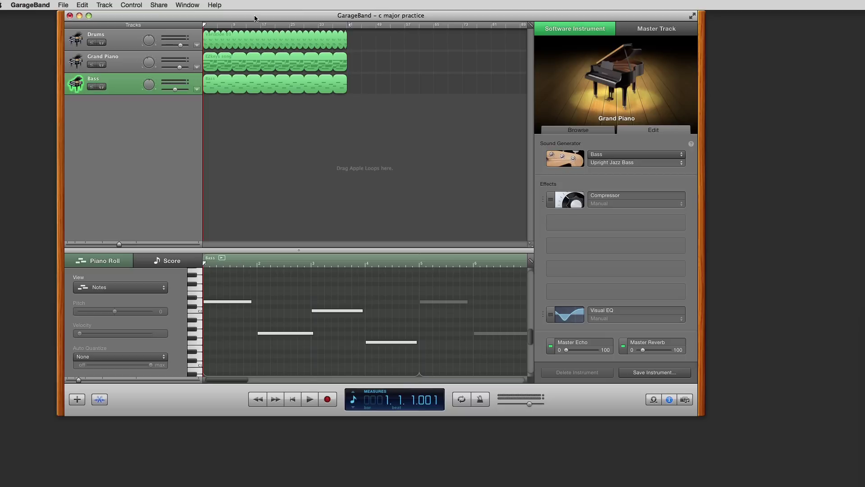
left_click(306, 13)
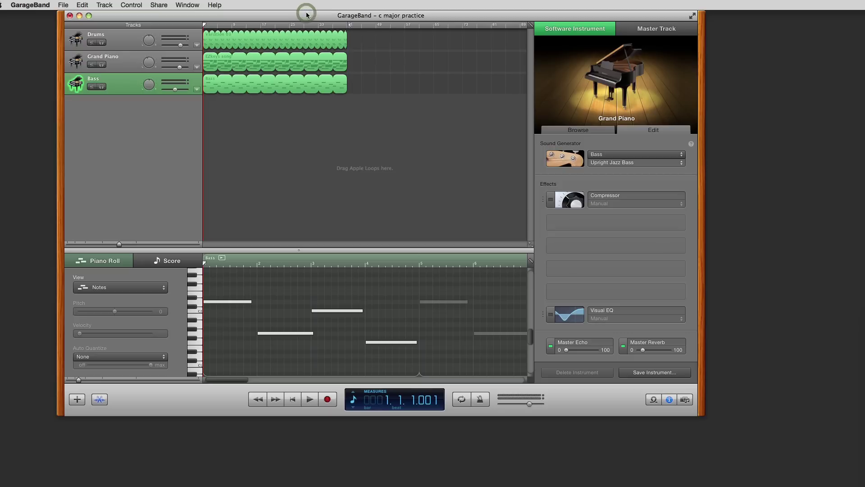